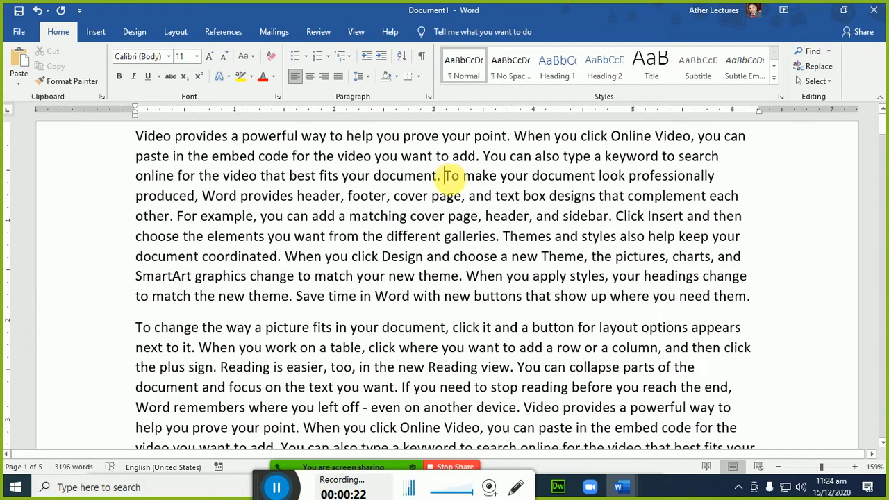
- Select the sentence starting "To make your document look professionally produced" in the first paragraph of Document1
{"action": "left_click_drag", "start_coordinate": [444, 176], "coordinate": [180, 221]}
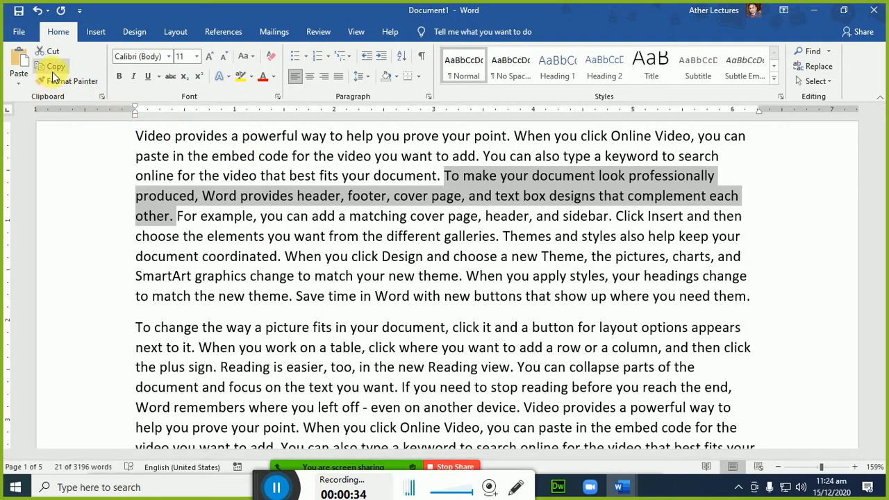
- Switch to Document2 and insert a horizontal divider line below the "Ctrl + f2 print preview" entry
{"action": "key", "text": "alt+Tab"}
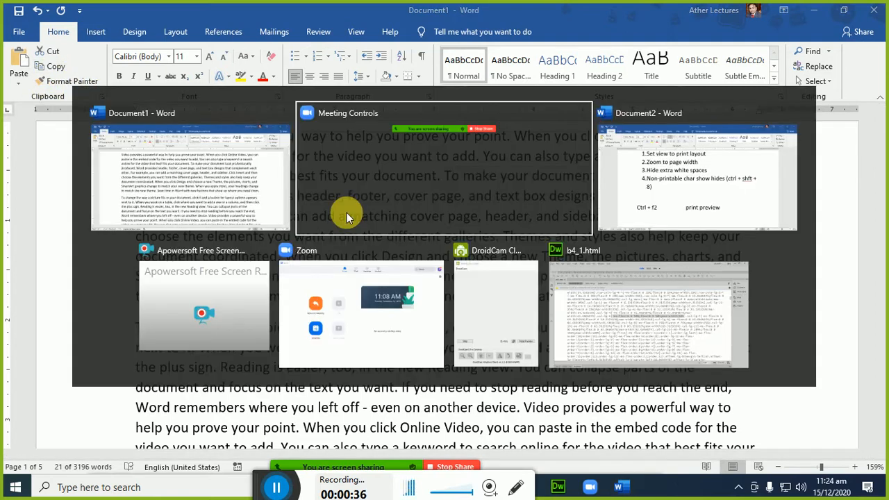
{"action": "key", "text": "Tab"}
{"action": "scroll", "coordinate": [452, 369], "scroll_direction": "down", "scroll_amount": 3}
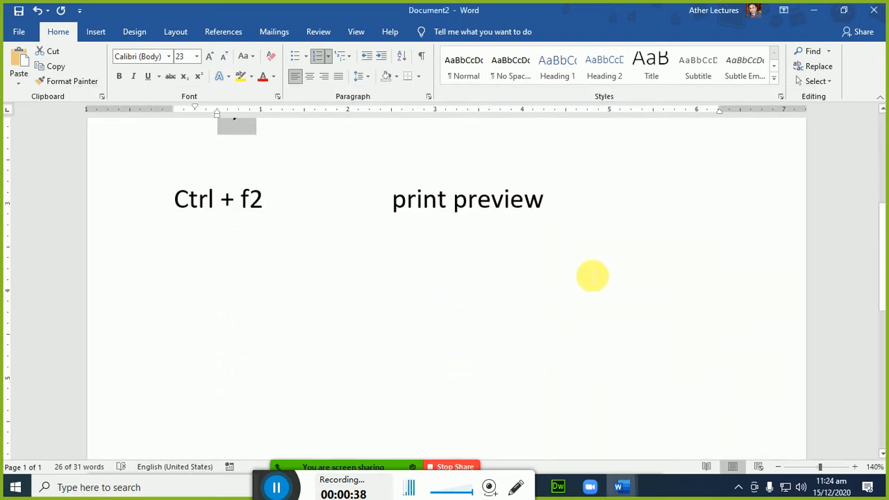
{"action": "left_click", "coordinate": [592, 280]}
{"action": "type", "text": "---"}
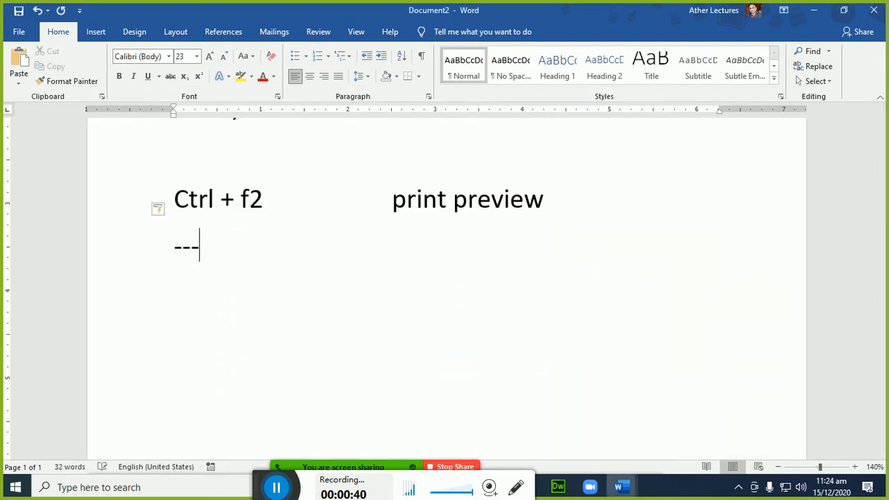
{"action": "key", "text": "Return"}
- Add the entry "Copy" with its shortcut "Ctrl + C" aligned under "print preview" below the divider line
{"action": "type", "text": "Copy"}
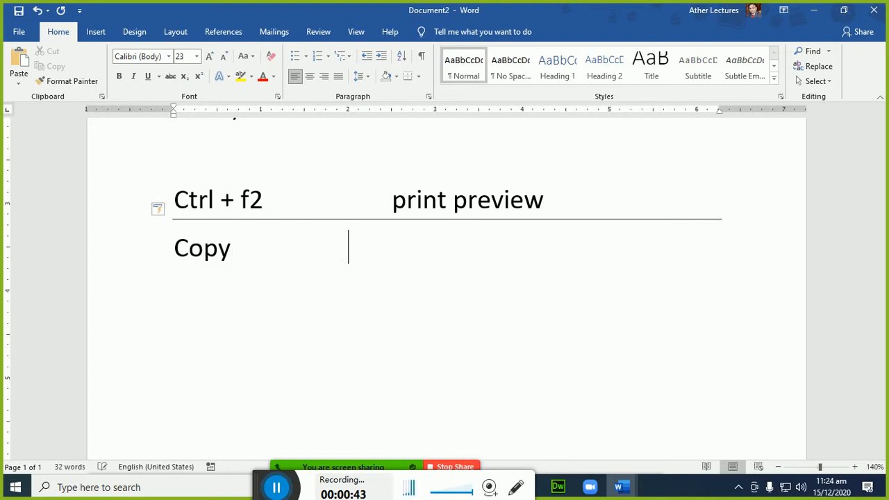
{"action": "key", "text": "Tab"}
{"action": "type", "text": "Ctrl"}
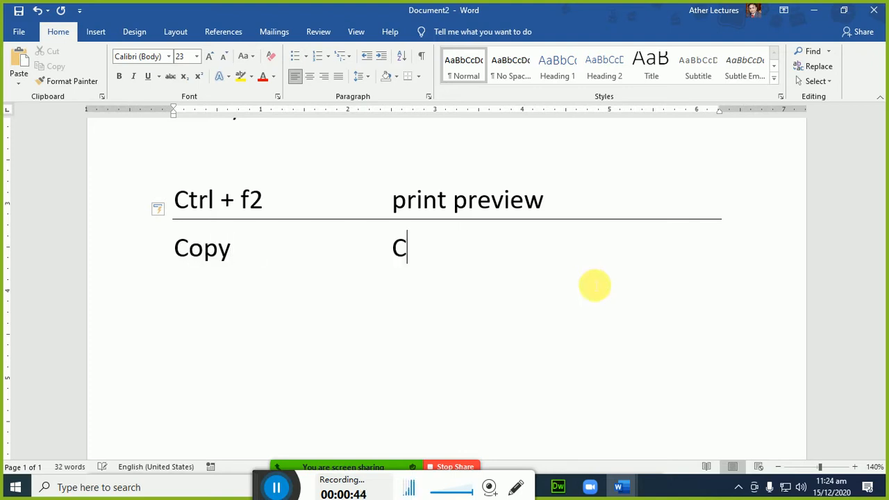
{"action": "type", "text": " + "}
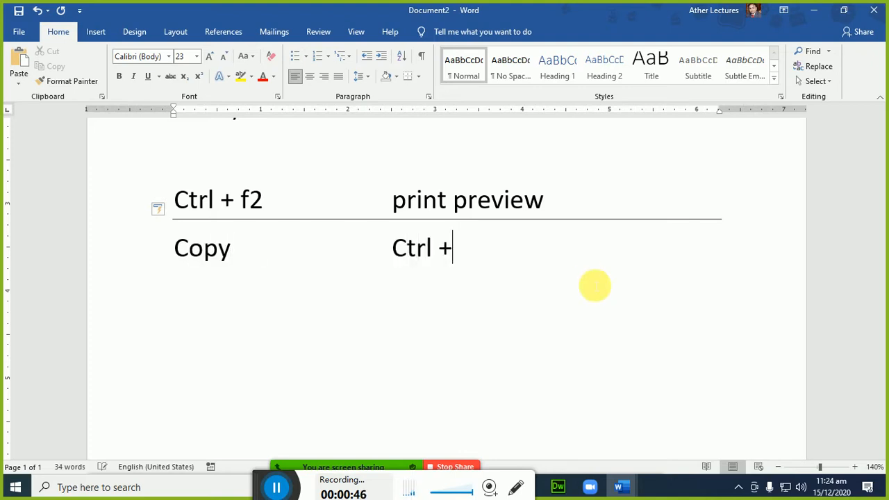
{"action": "type", "text": "C"}
{"action": "key", "text": "Return"}
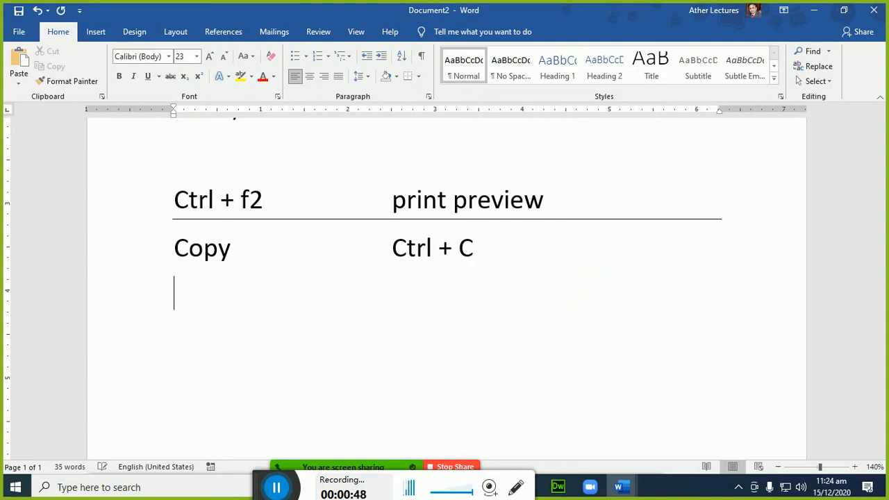
- Add the entry "Paste" with its shortcut "Ctrl + V" on the line below the Copy entry
{"action": "type", "text": "Paste"}
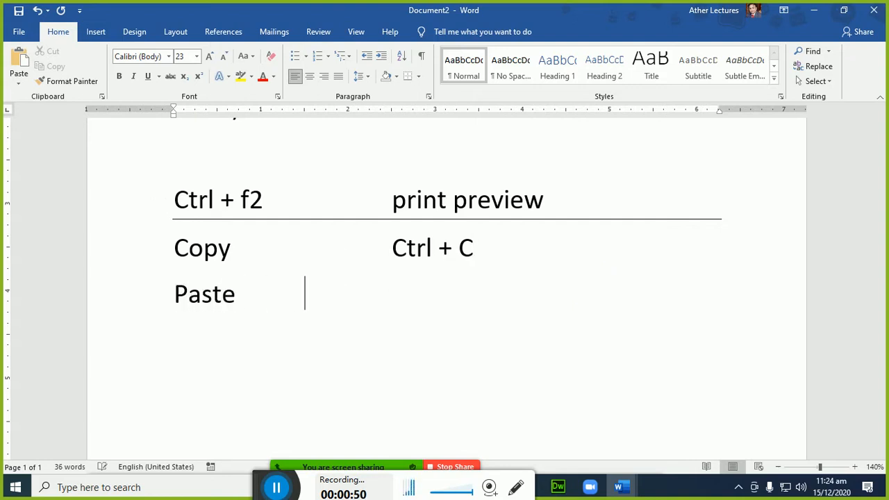
{"action": "type", "text": "        Ctrl "}
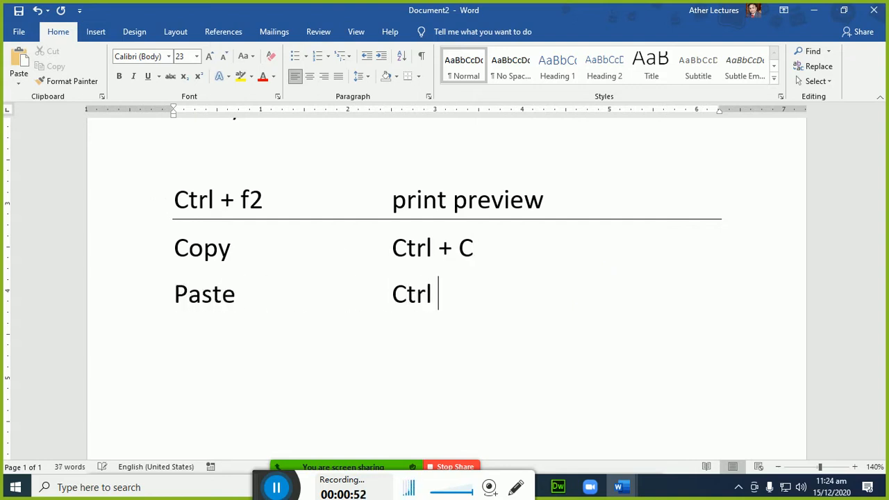
{"action": "type", "text": "+ V"}
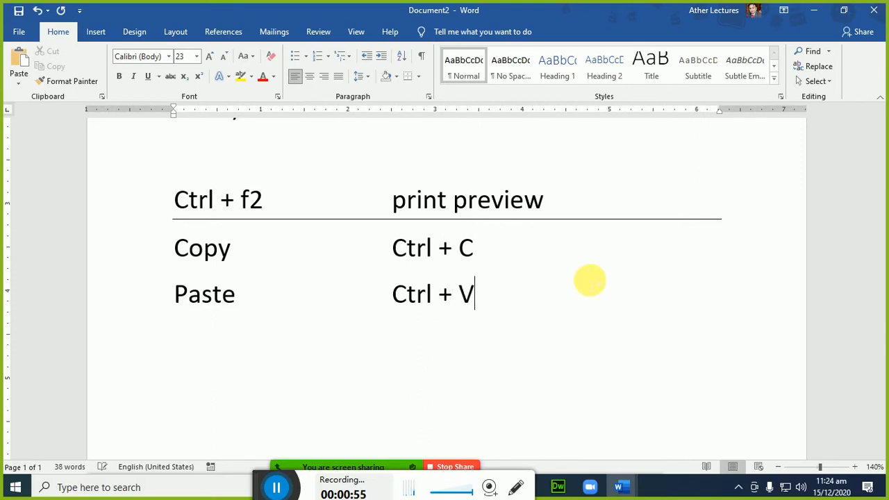
{"action": "key", "text": "Return"}
- Add the entry "Cut" with its shortcut "Ctrl + X" below the Paste entry, aligned with the other shortcuts
{"action": "type", "text": "Cut"}
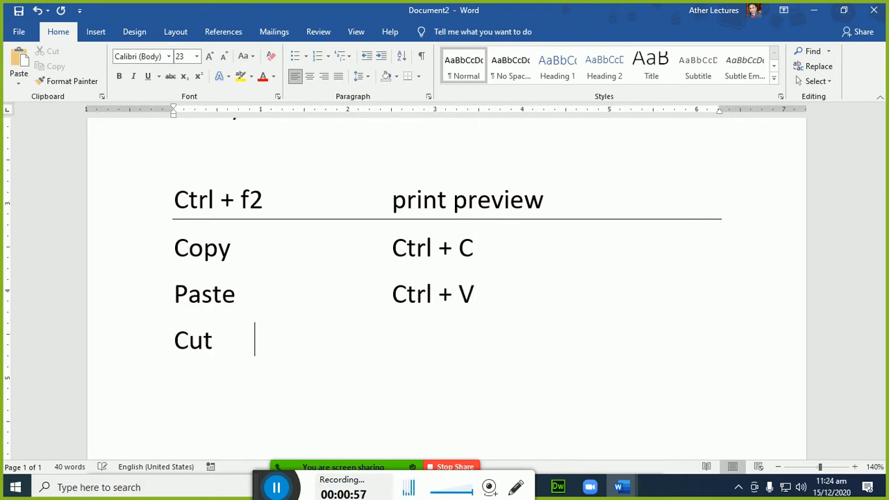
{"action": "key", "text": "Tab"}
{"action": "key", "text": "Tab"}
{"action": "key", "text": "Tab"}
{"action": "type", "text": "Ctrl"}
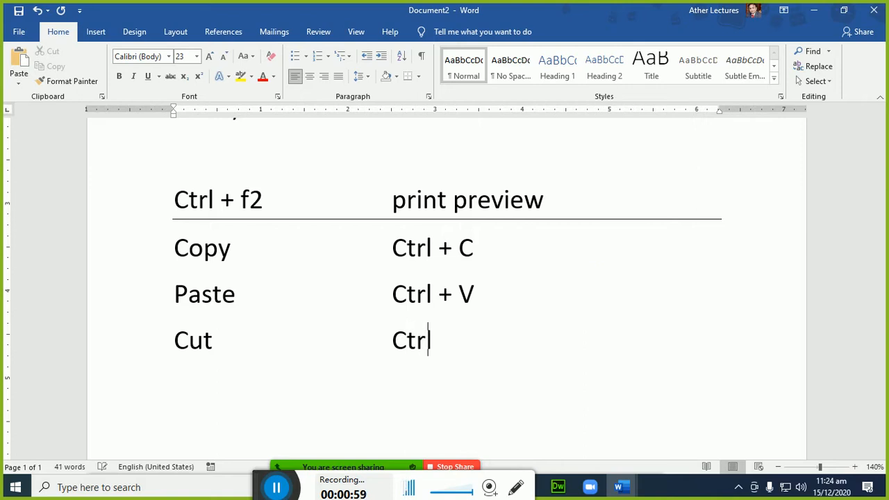
{"action": "type", "text": " + X"}
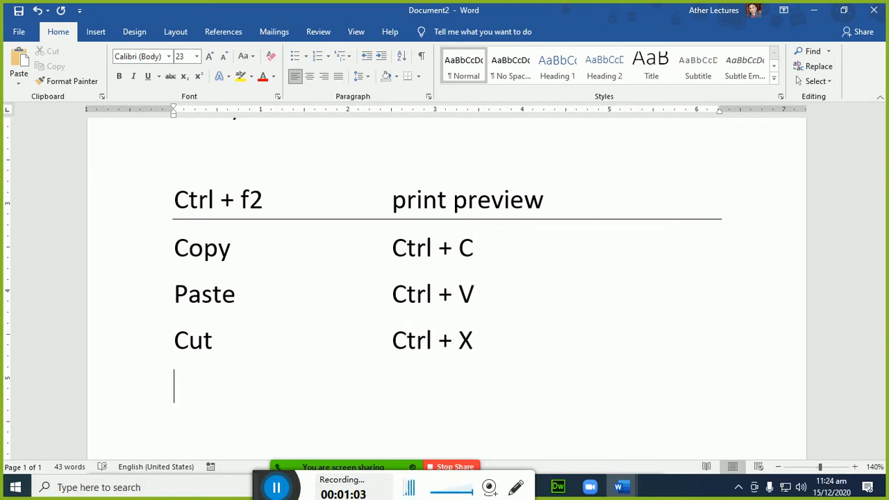
- Return to Document1 and copy the selected sentence starting "To make your document look professionally produced"
{"action": "left_click_drag", "start_coordinate": [497, 254], "coordinate": [190, 248]}
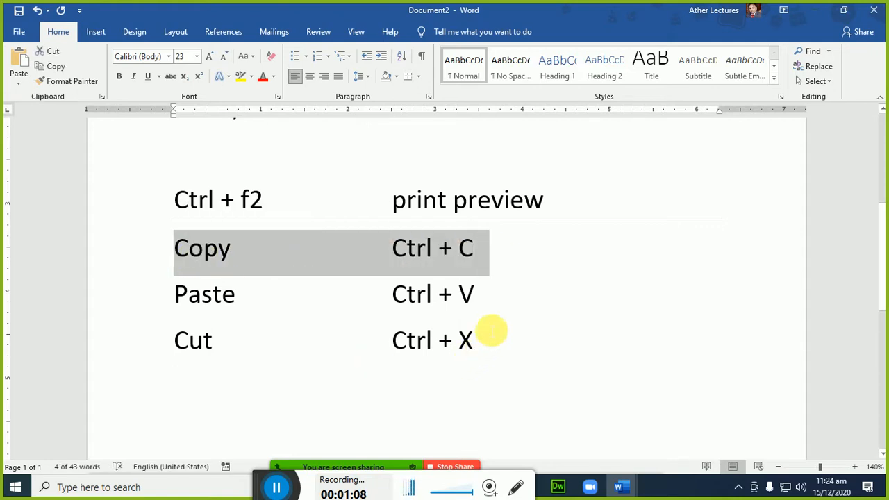
{"action": "key", "text": "alt+Tab"}
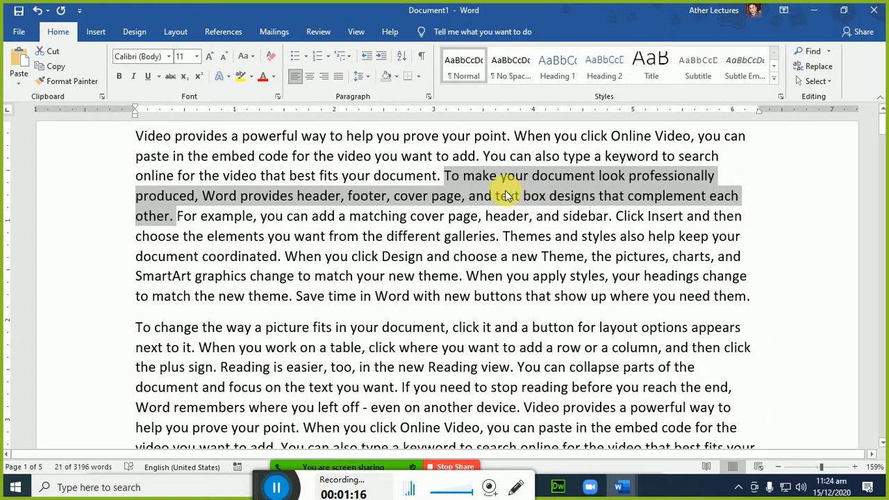
{"action": "left_click", "coordinate": [50, 68]}
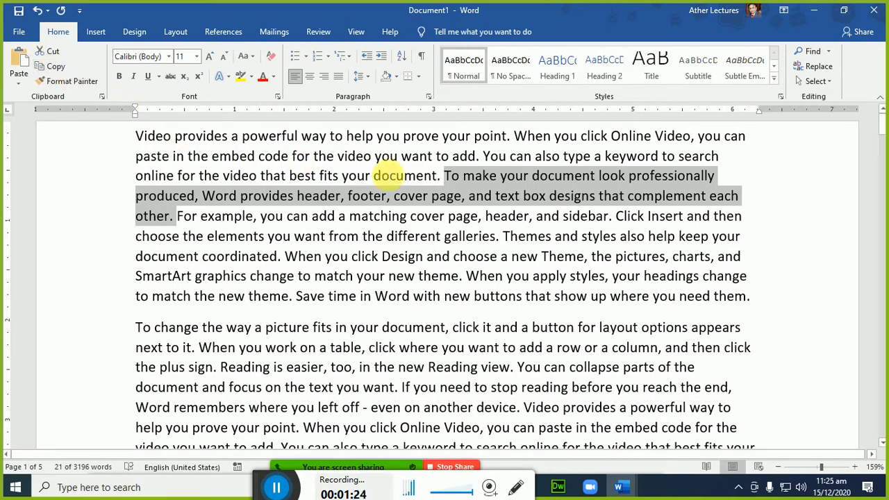
{"action": "right_click", "coordinate": [482, 186]}
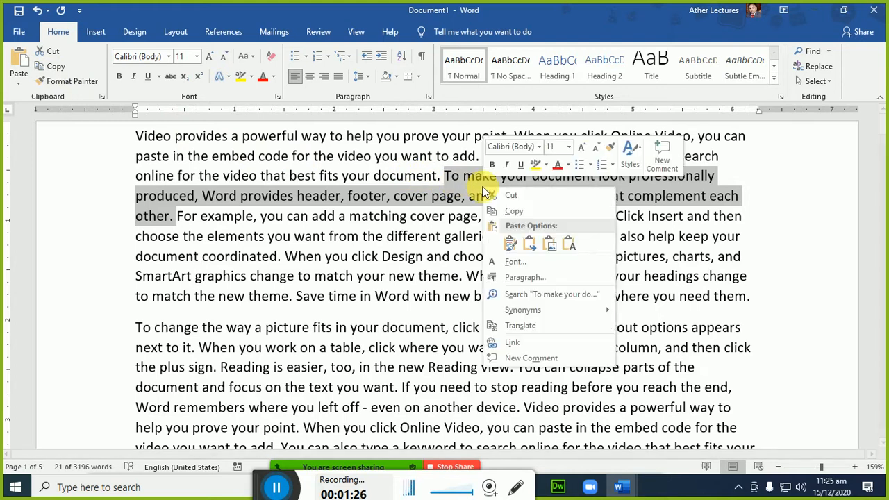
{"action": "left_click", "coordinate": [497, 212]}
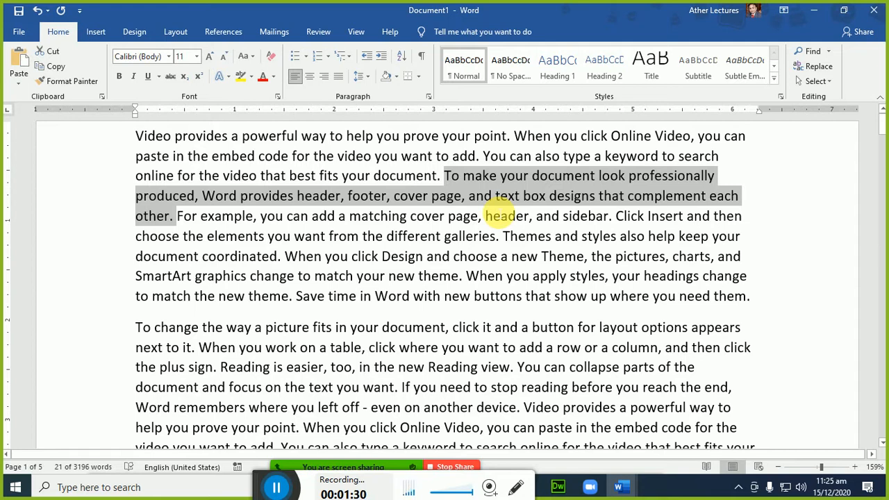
- Insert three empty lines after the end of the first paragraph
{"action": "left_click", "coordinate": [765, 307]}
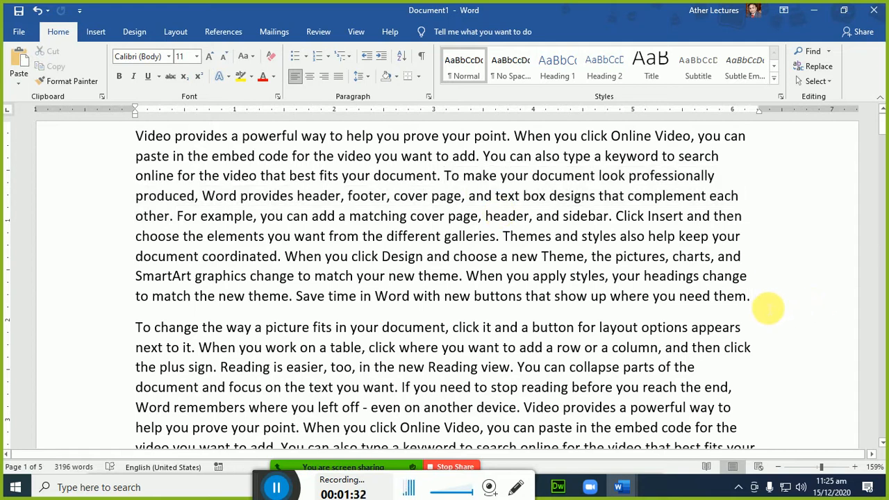
{"action": "key", "text": "Return"}
{"action": "key", "text": "Return"}
{"action": "key", "text": "Return"}
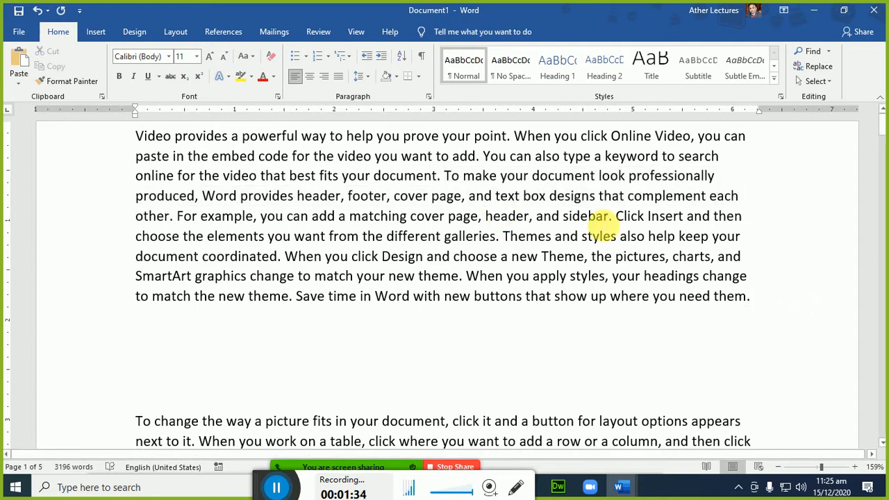
- Paste the copied sentence into the first empty line below the opening paragraph, and undo the paste
{"action": "left_click_drag", "start_coordinate": [443, 175], "coordinate": [174, 227]}
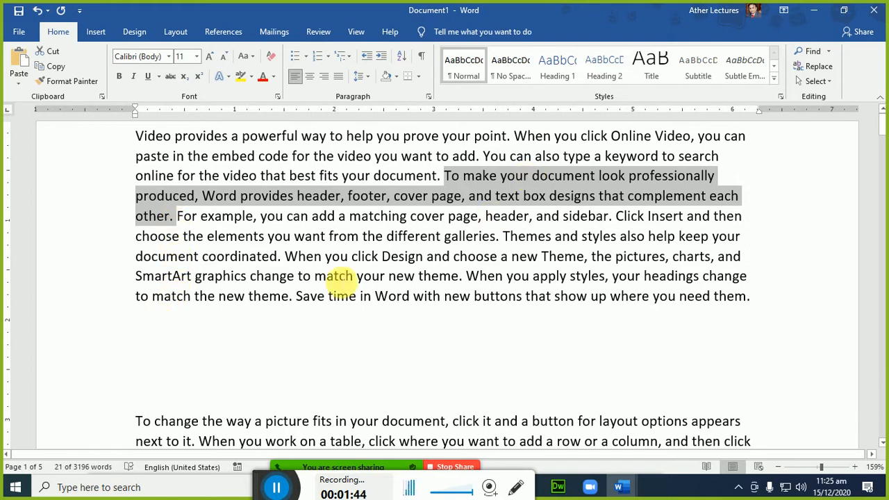
{"action": "left_click", "coordinate": [147, 343]}
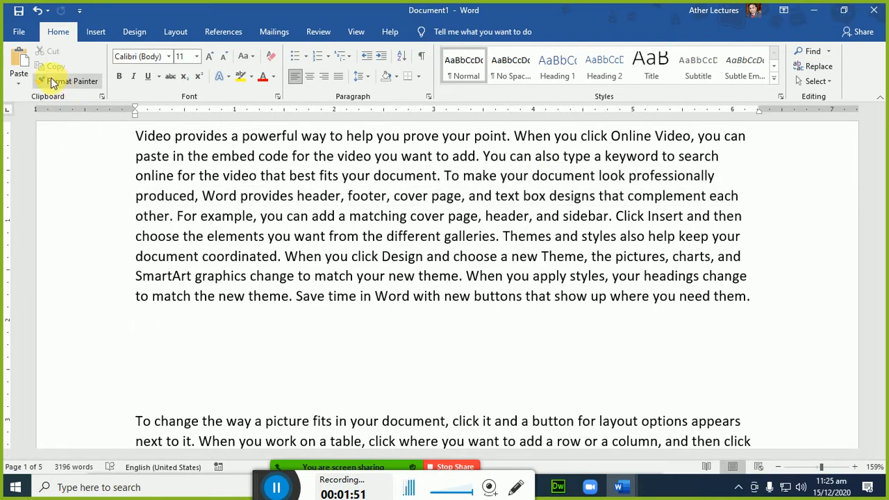
{"action": "left_click", "coordinate": [17, 62]}
{"action": "key", "text": "ctrl+z"}
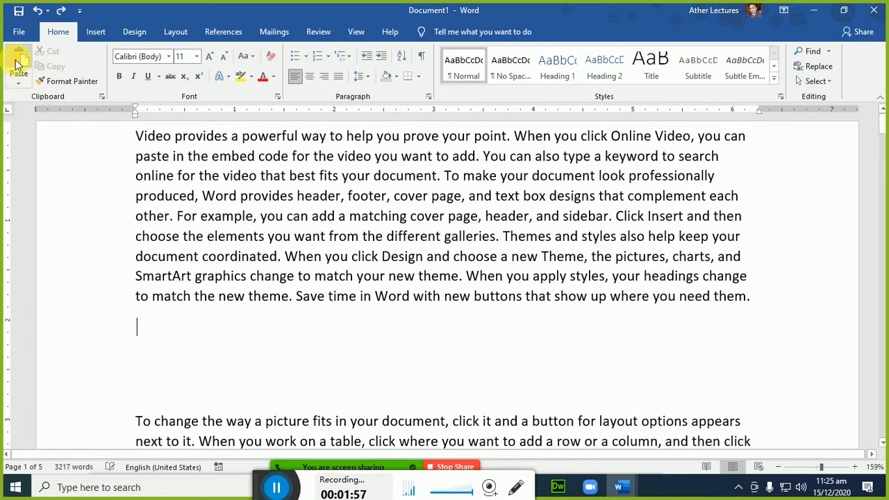
- Paste the sentence into the empty line with Keep Source Formatting and undo it, and repeat with a regular paste and undo
{"action": "right_click", "coordinate": [143, 328]}
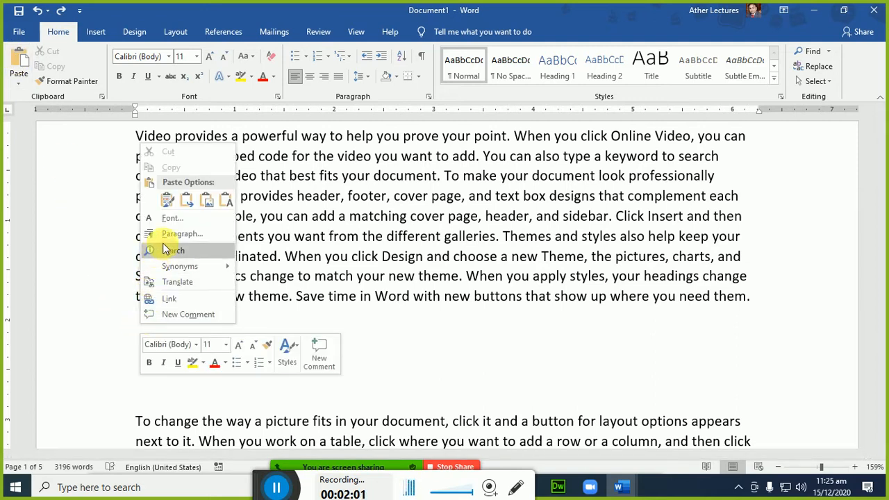
{"action": "left_click", "coordinate": [166, 202]}
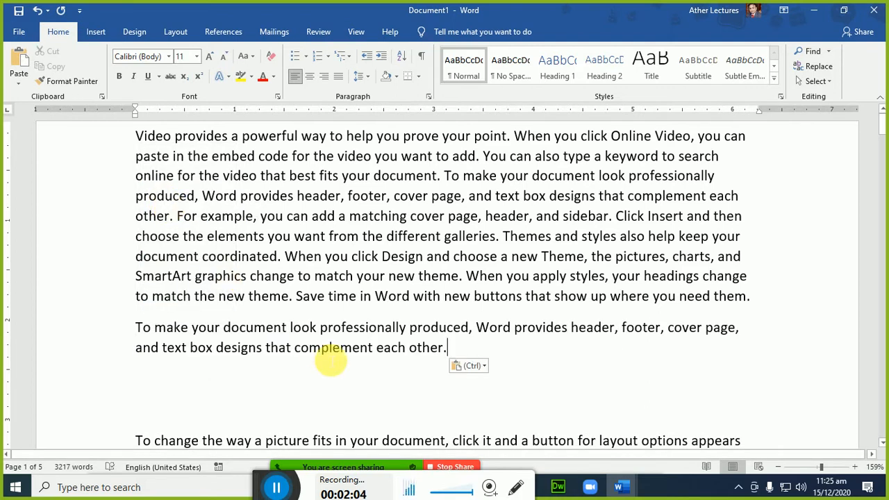
{"action": "key", "text": "ctrl+z"}
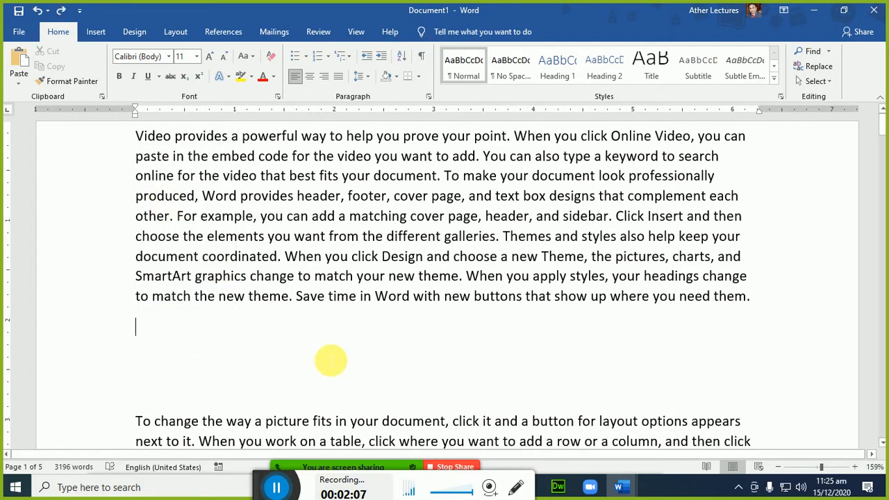
{"action": "key", "text": "ctrl+v"}
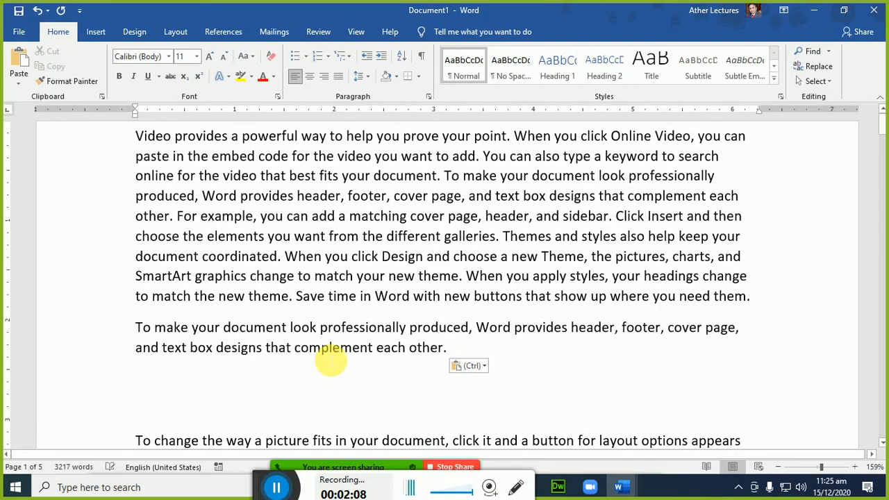
{"action": "key", "text": "ctrl+z"}
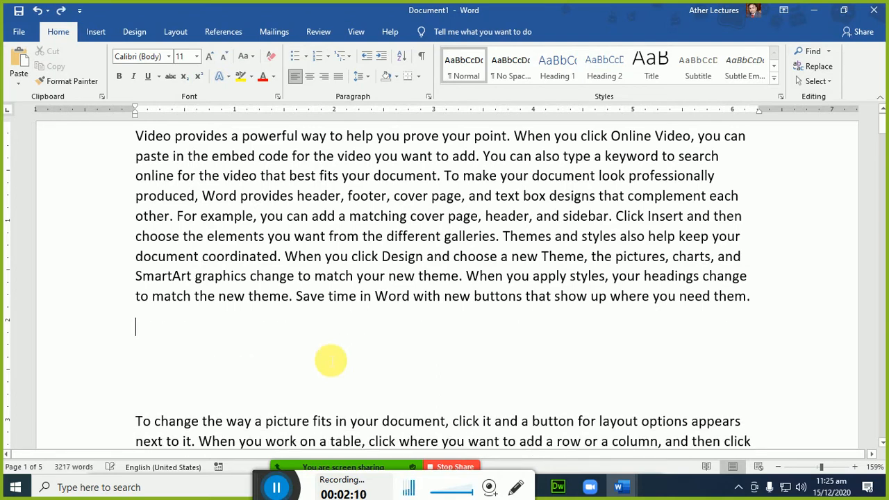
- Cut the "To make your document look professionally produced" sentence, paste it into the first empty line, and undo both the paste and the cut
{"action": "left_click_drag", "start_coordinate": [444, 176], "coordinate": [185, 226]}
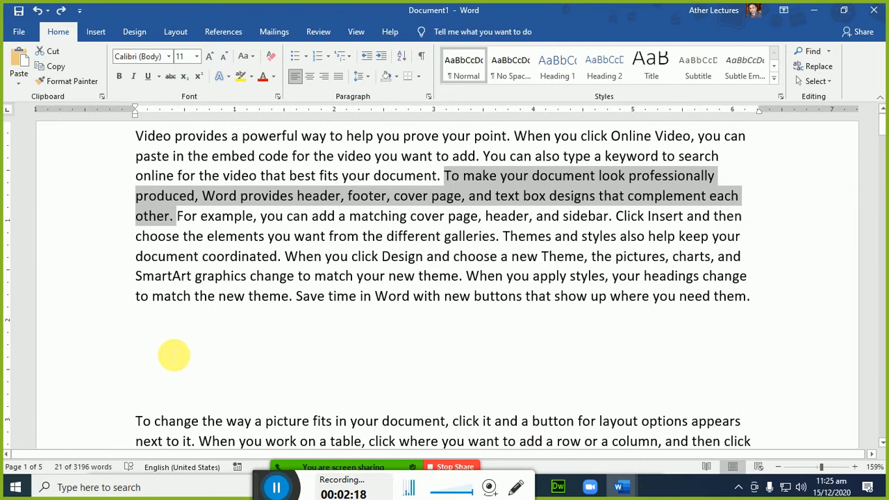
{"action": "left_click_drag", "start_coordinate": [173, 356], "coordinate": [174, 216]}
{"action": "left_click", "coordinate": [451, 176]}
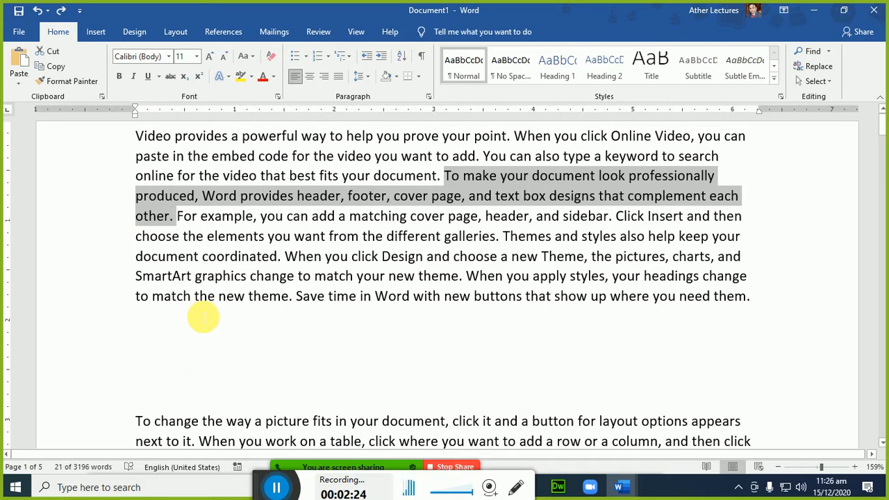
{"action": "key", "text": "ctrl+x"}
{"action": "left_click", "coordinate": [183, 329]}
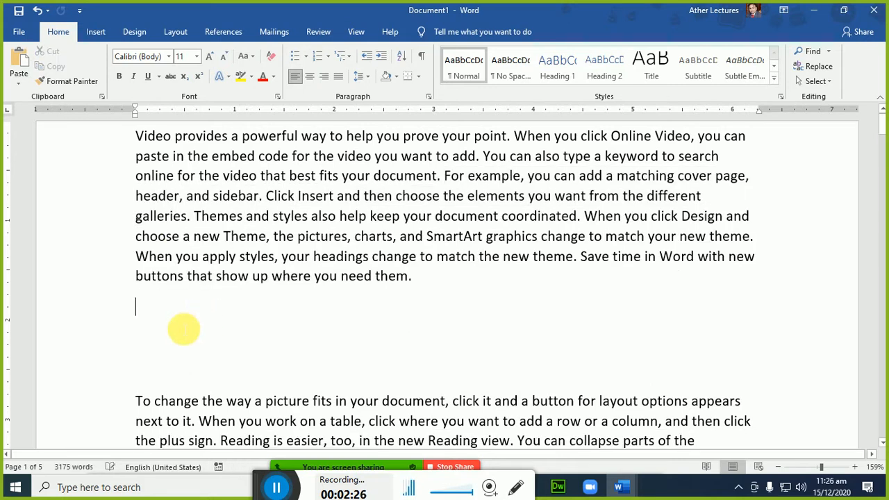
{"action": "key", "text": "ctrl+v"}
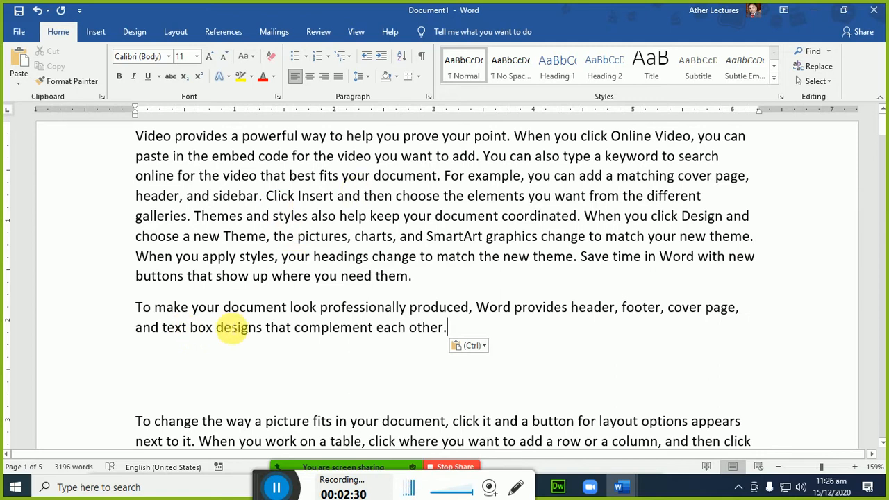
{"action": "key", "text": "ctrl+z"}
{"action": "key", "text": "ctrl+z"}
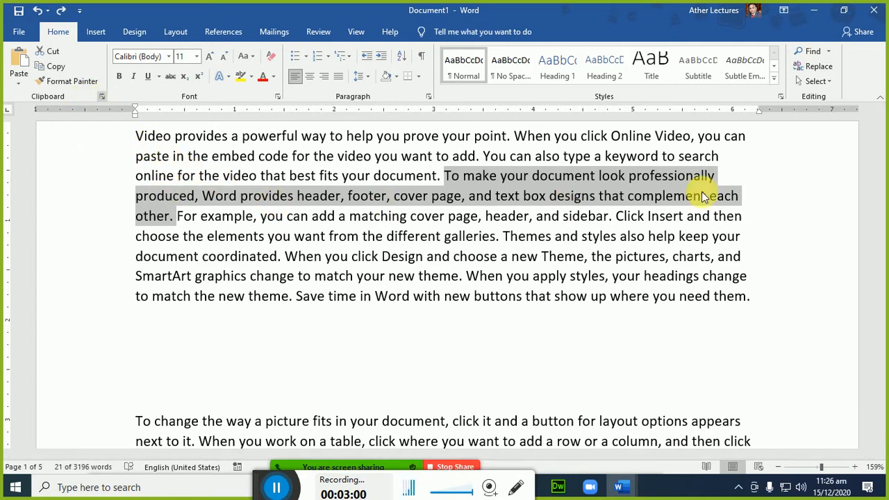
- Show the Office Clipboard contents and copy the selected "To make your document" sentence into it
{"action": "scroll", "coordinate": [775, 180], "scroll_direction": "down", "scroll_amount": 3, "text": "ctrl"}
{"action": "key", "text": "ctrl+c"}
{"action": "key", "text": "ctrl+c"}
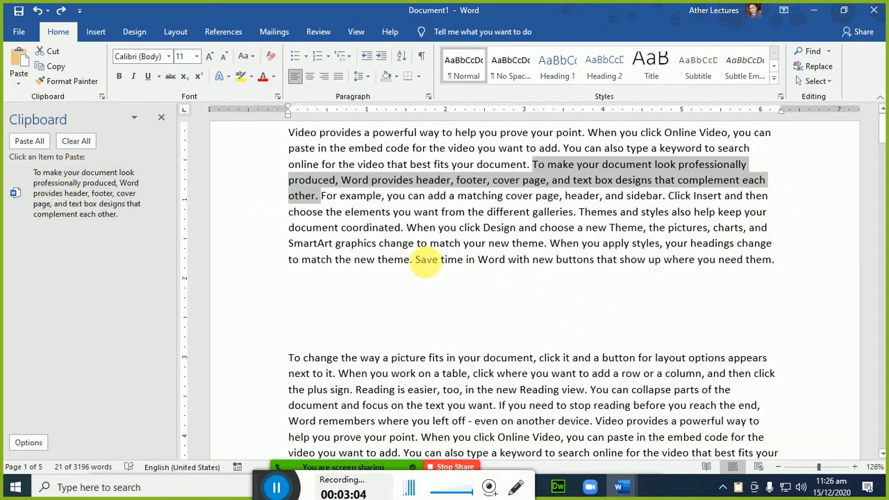
- Copy "Save time" from the opening paragraph's last sentence into the Office Clipboard and add a blank line below that paragraph
{"action": "left_click_drag", "start_coordinate": [425, 260], "coordinate": [465, 262]}
{"action": "left_click", "coordinate": [54, 66]}
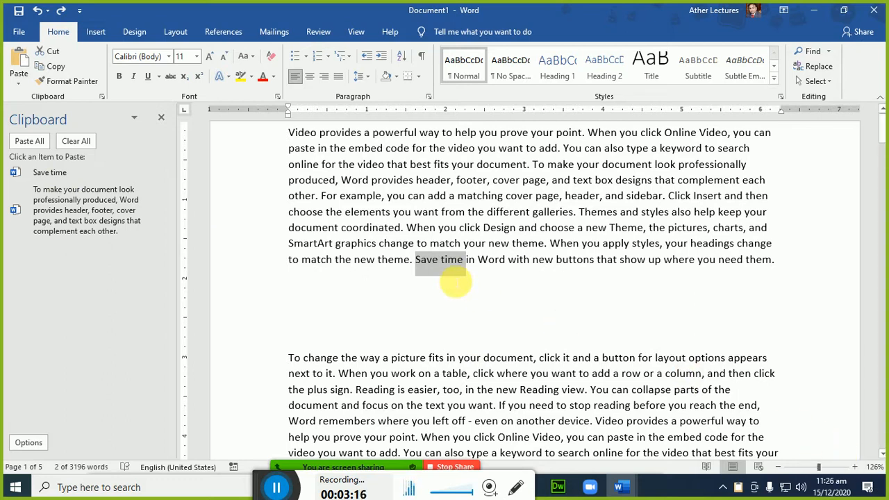
{"action": "left_click", "coordinate": [452, 295]}
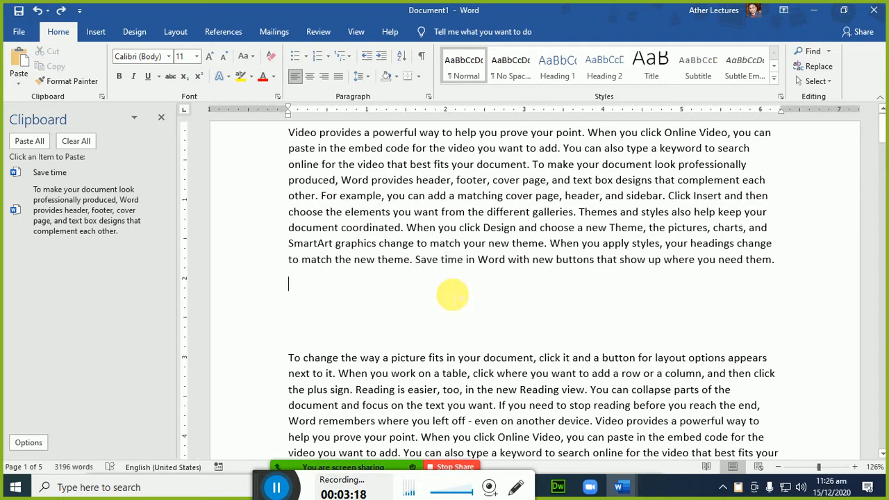
{"action": "key", "text": "Return"}
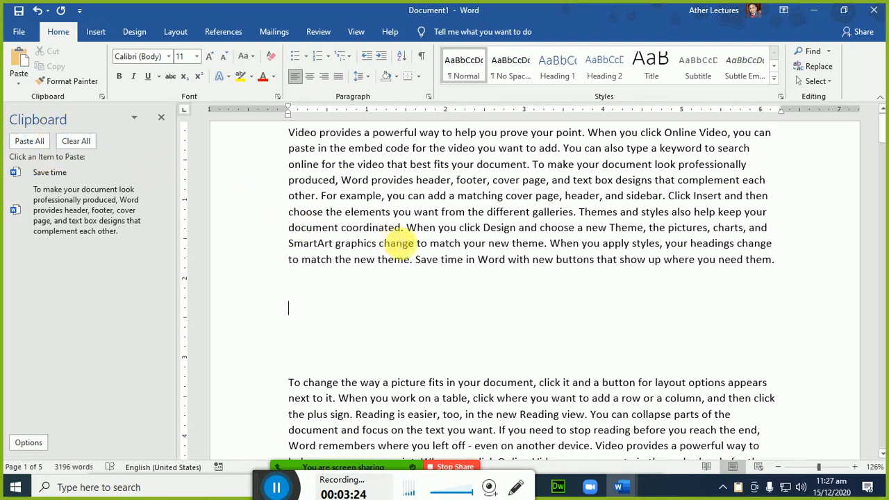
- Copy "Save time in Word with", the passage "galleries" through "your", and the passage "make your document" through "header," into the Office Clipboard as separate items
{"action": "double_click", "coordinate": [427, 261]}
{"action": "left_click", "coordinate": [514, 261], "text": "shift"}
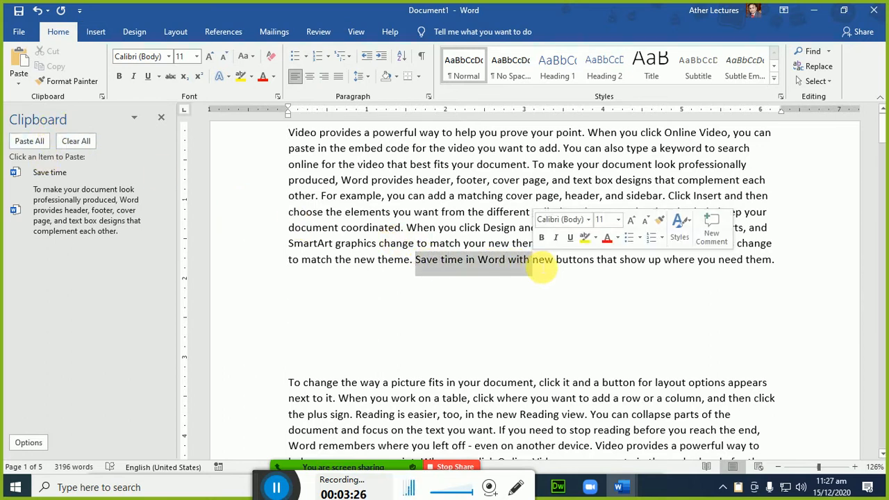
{"action": "key", "text": "ctrl+c"}
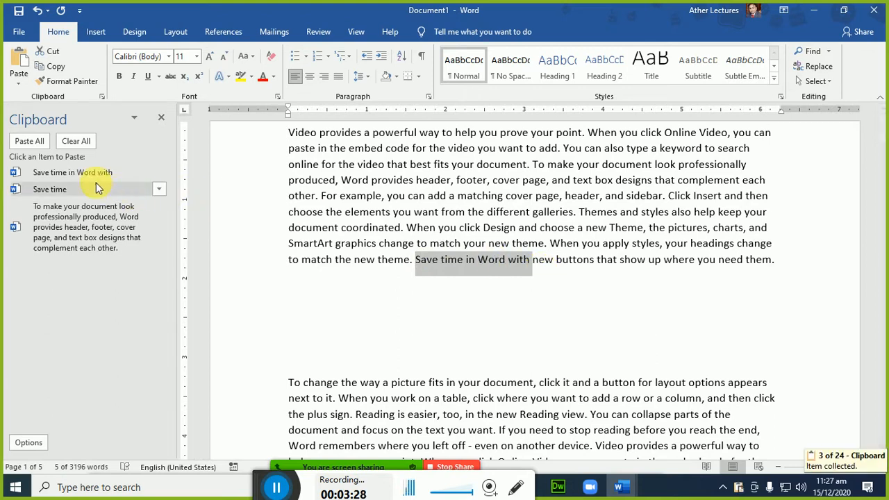
{"action": "left_click_drag", "start_coordinate": [564, 227], "coordinate": [533, 212]}
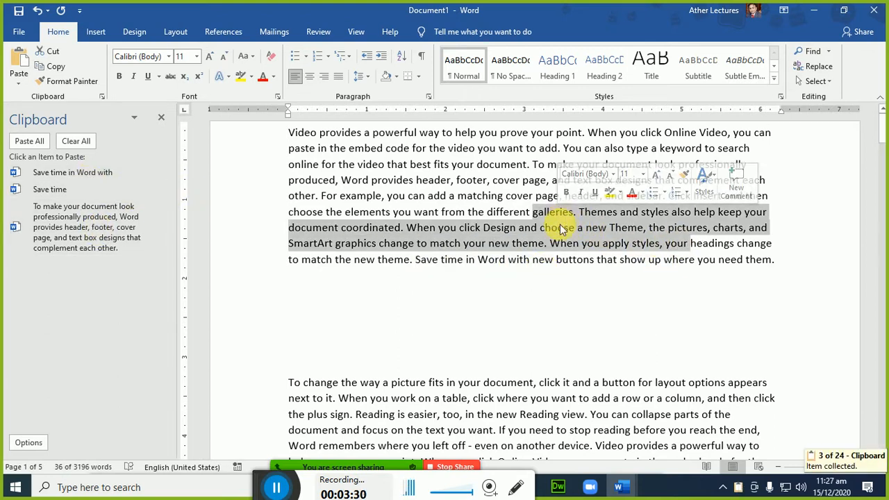
{"action": "key", "text": "ctrl+c"}
{"action": "left_click", "coordinate": [569, 164]}
{"action": "left_click", "coordinate": [605, 196], "text": "shift"}
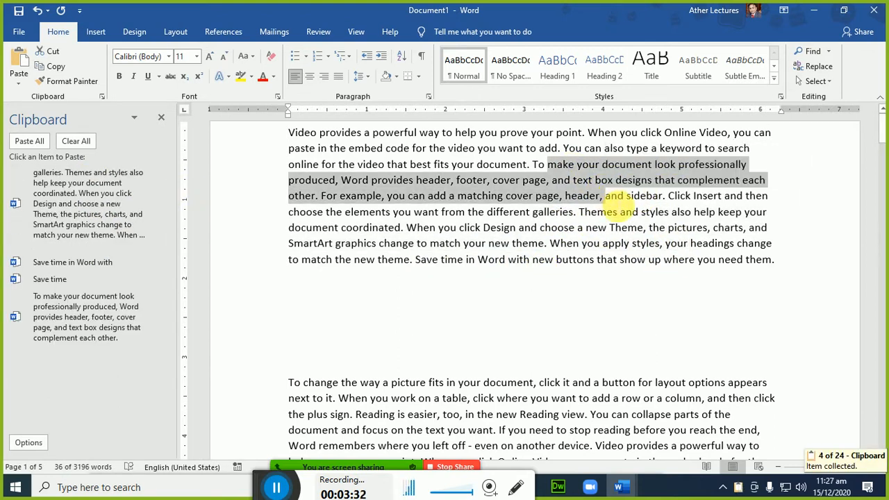
{"action": "key", "text": "ctrl+c"}
- Paste the "galleries" item and the "Save time" item from the Office Clipboard into the empty line, undoing each paste
{"action": "left_click", "coordinate": [427, 306]}
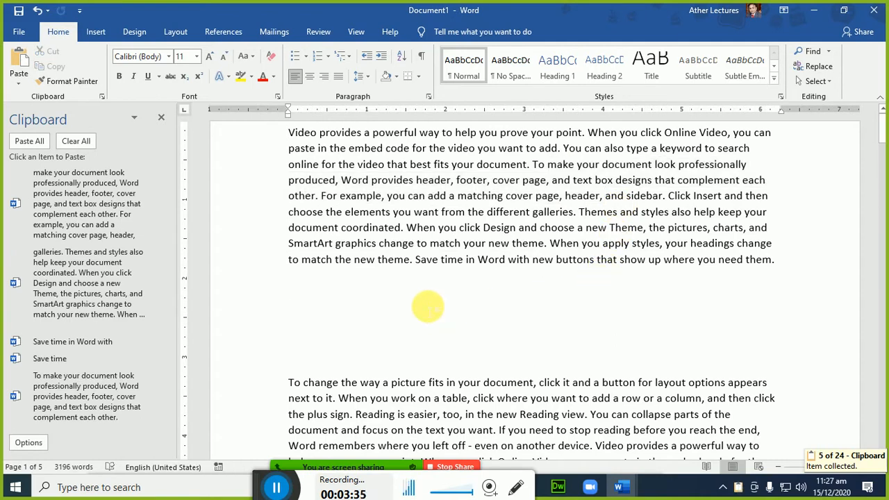
{"action": "left_click", "coordinate": [67, 283]}
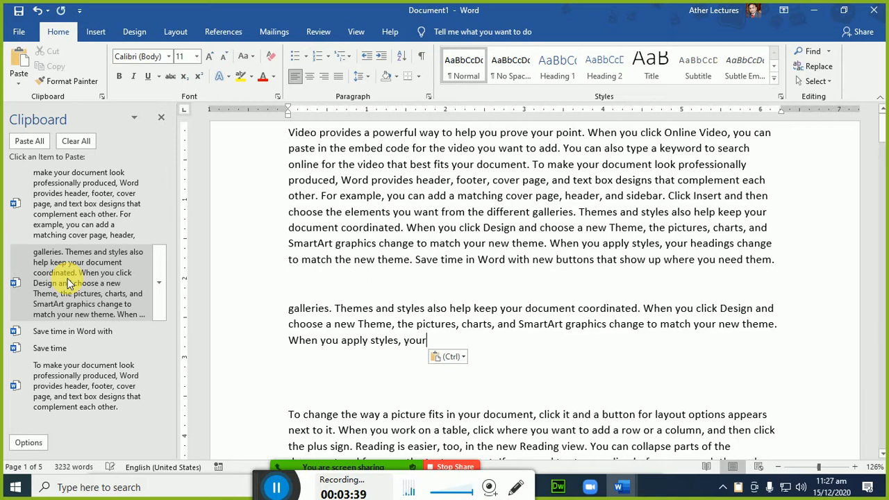
{"action": "key", "text": "ctrl+z"}
{"action": "left_click", "coordinate": [53, 351]}
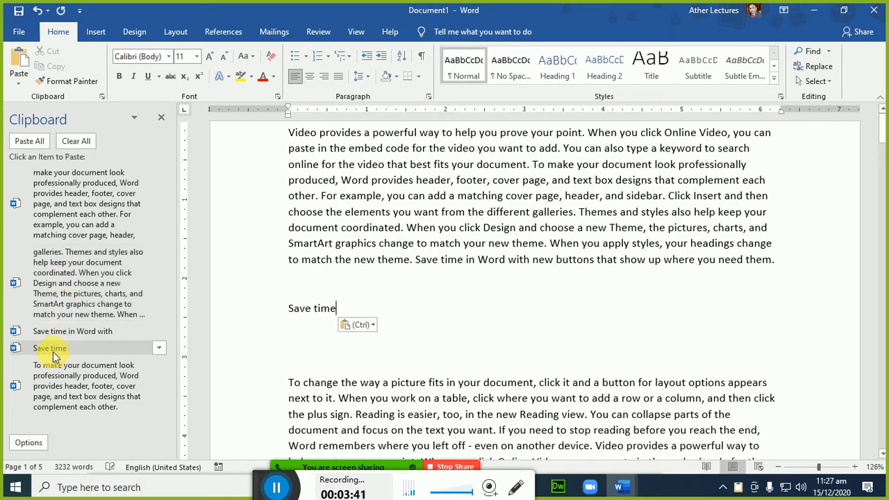
{"action": "key", "text": "ctrl+z"}
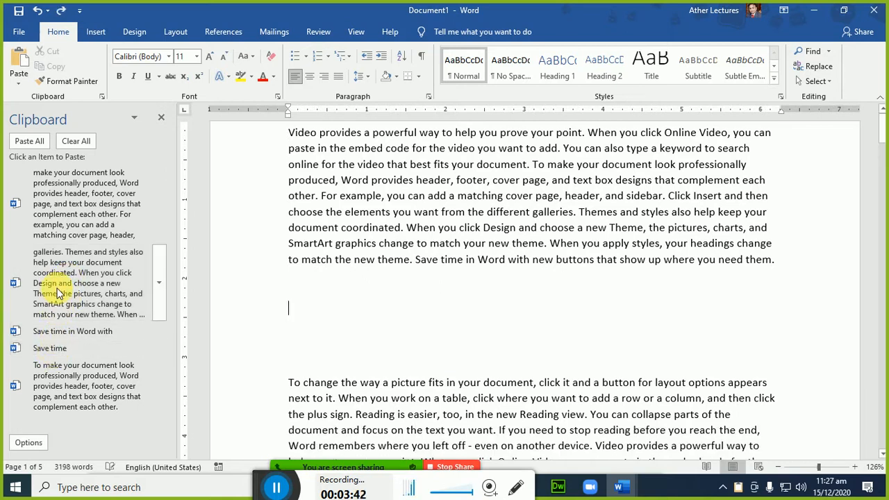
- Paste all collected Office Clipboard items into the empty line and undo the last pasted item
{"action": "left_click", "coordinate": [28, 141]}
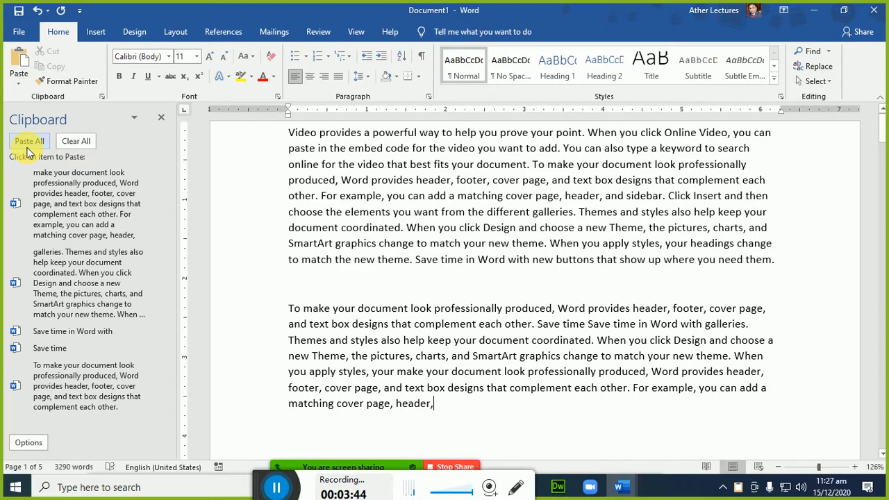
{"action": "key", "text": "ctrl+z"}
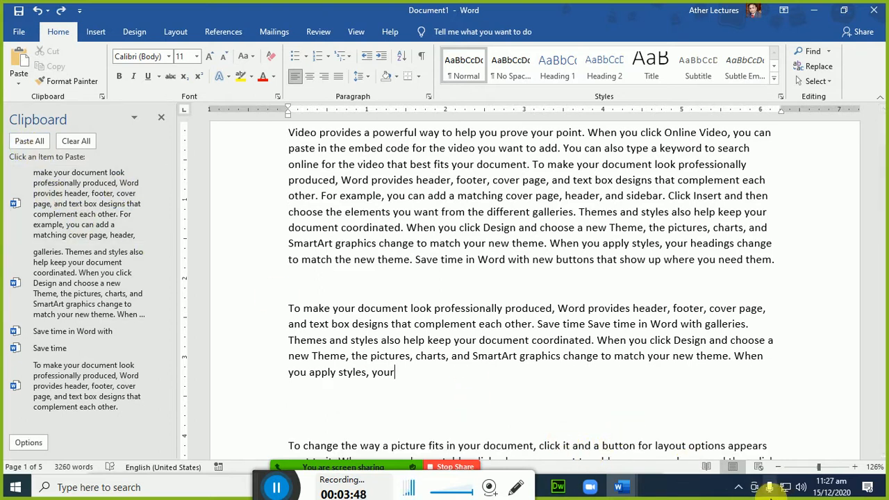
- Reveal the Office Clipboard's notification-area icon, close and reopen the clipboard, and review its display options
{"action": "left_click", "coordinate": [740, 487]}
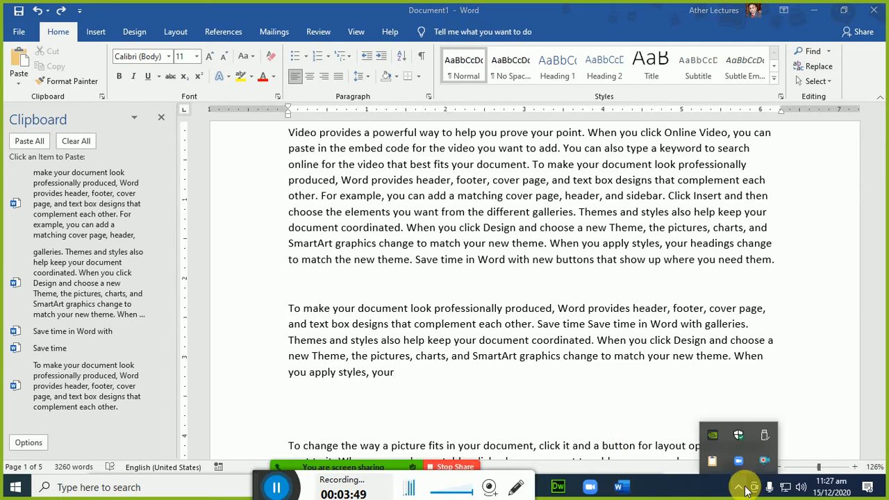
{"action": "left_click", "coordinate": [713, 462]}
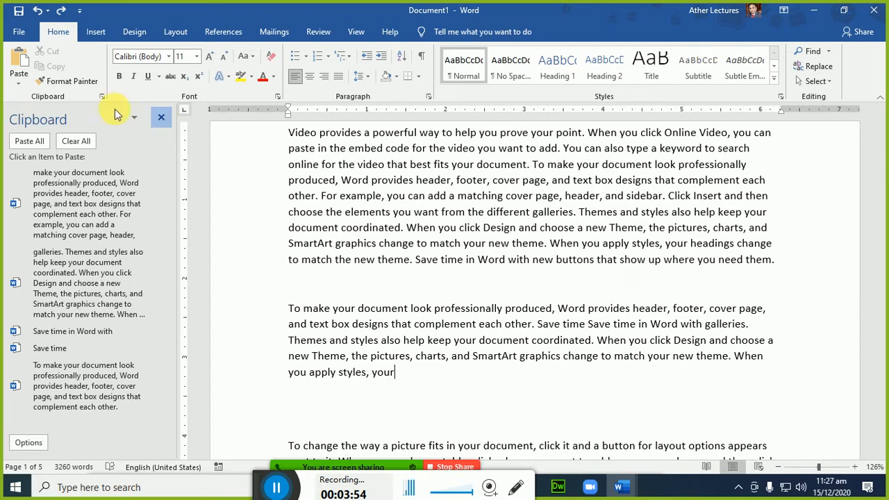
{"action": "left_click", "coordinate": [161, 118]}
{"action": "left_click", "coordinate": [101, 97]}
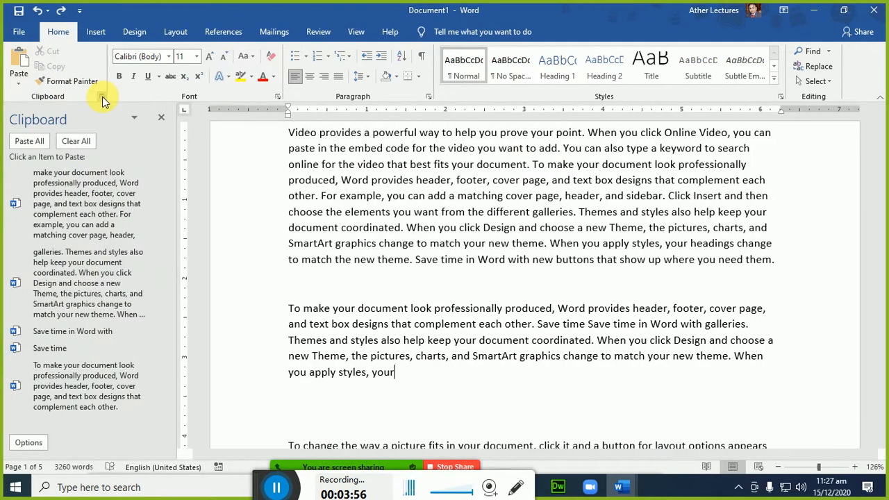
{"action": "left_click", "coordinate": [30, 442]}
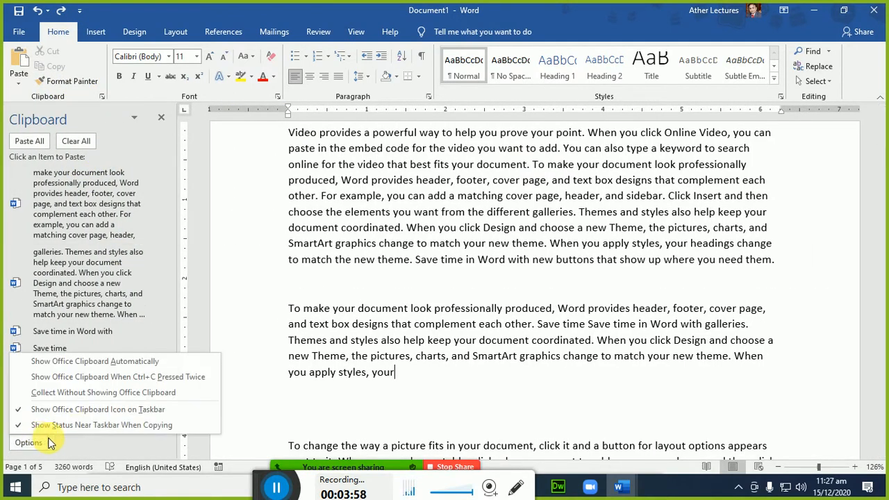
{"action": "left_click", "coordinate": [103, 423]}
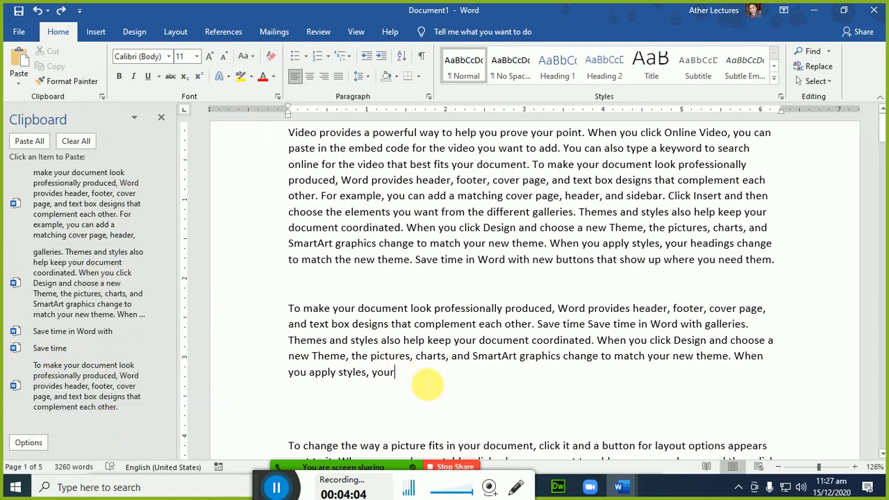
- Delete the pasted text below the opening paragraph and clear all items from the Office Clipboard
{"action": "left_click_drag", "start_coordinate": [394, 373], "coordinate": [284, 313]}
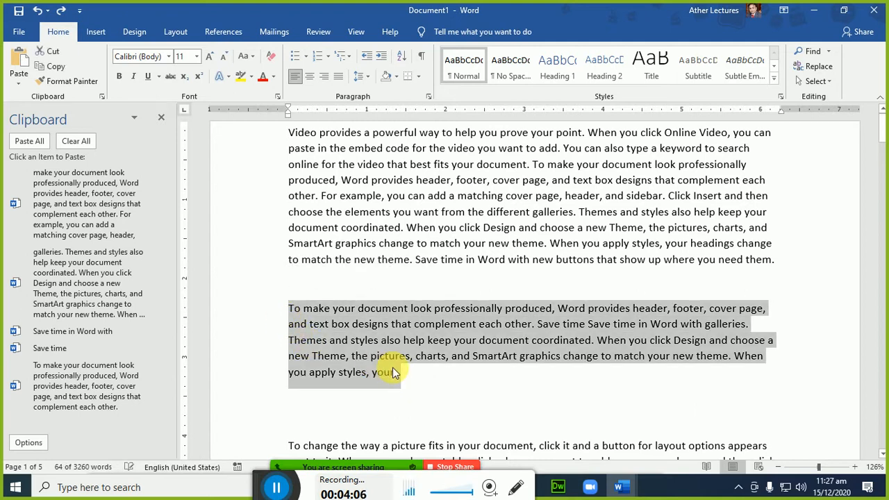
{"action": "key", "text": "Delete"}
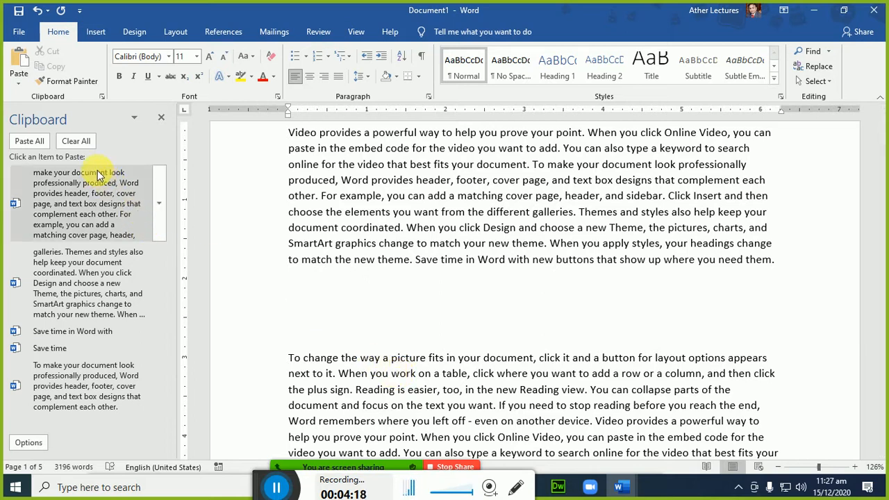
{"action": "left_click", "coordinate": [83, 149]}
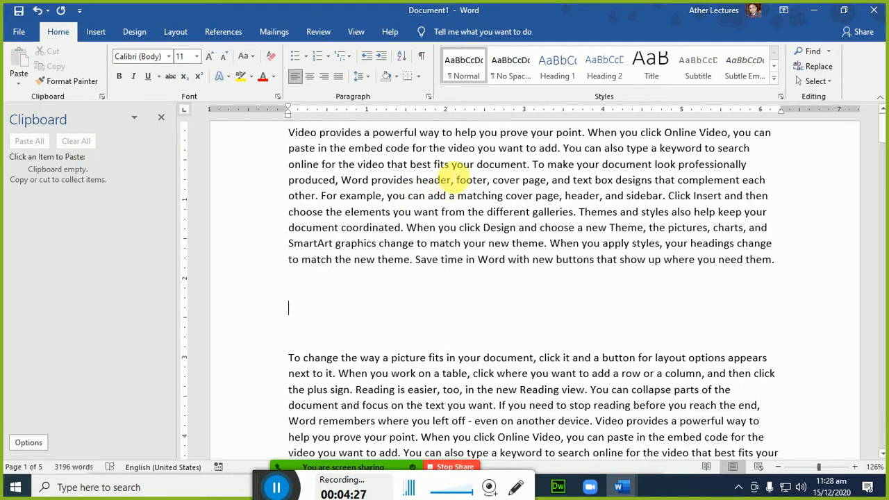
- Move the "To make your document look professionally produced" sentence directly to the empty line without using the clipboard, and undo the move
{"action": "left_click_drag", "start_coordinate": [532, 165], "coordinate": [305, 200]}
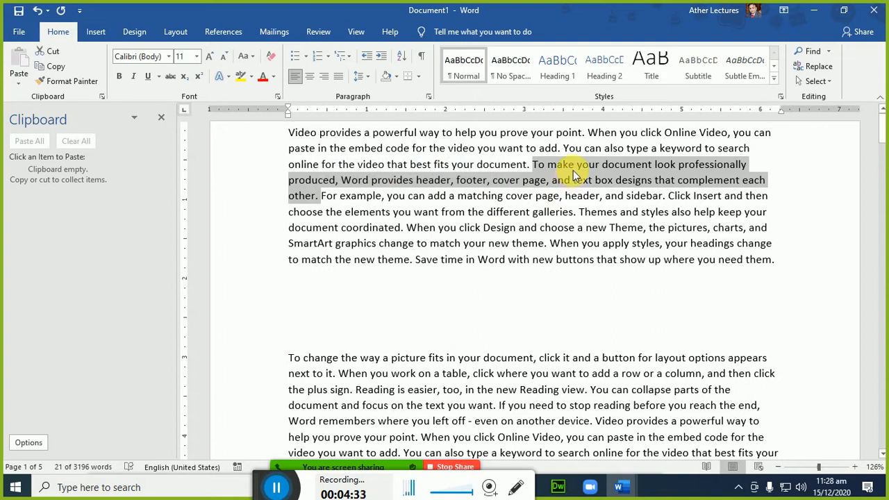
{"action": "left_click_drag", "start_coordinate": [573, 175], "coordinate": [552, 308]}
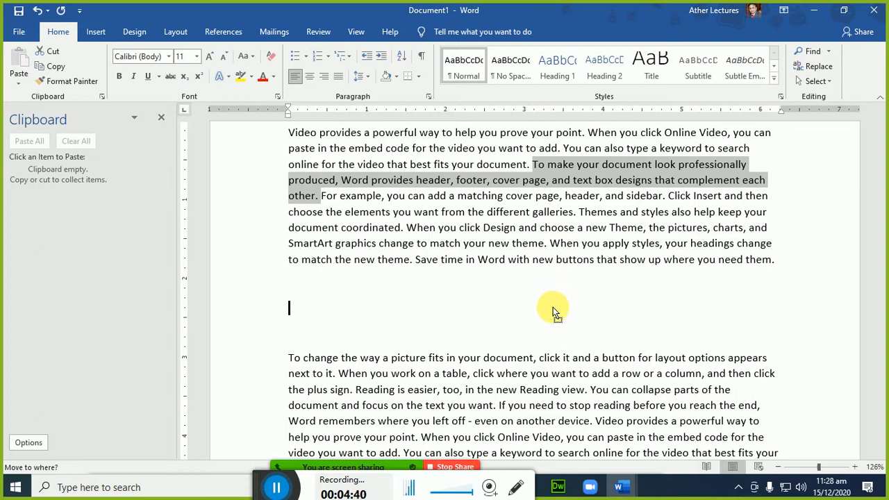
{"action": "left_click_drag", "start_coordinate": [553, 307], "coordinate": [553, 307]}
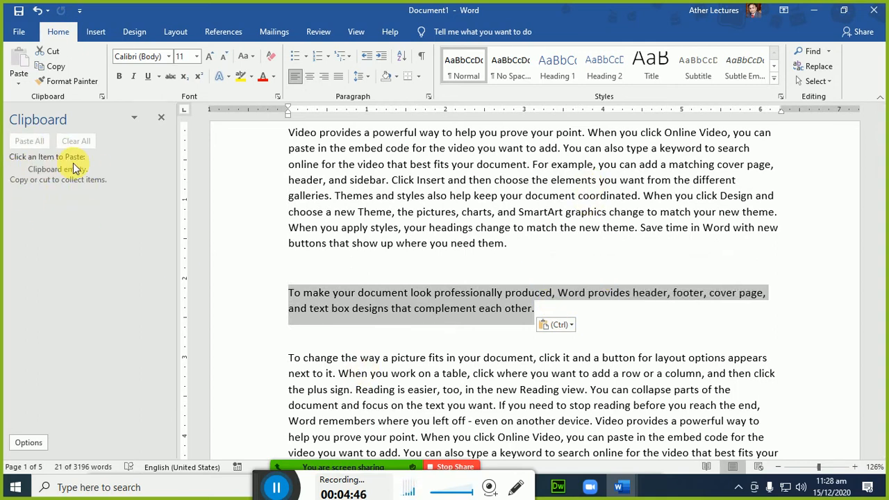
{"action": "key", "text": "ctrl+z"}
- Repeat the direct move of the selected sentence to the empty line below the opening paragraph, and undo it
{"action": "key", "text": "F2"}
{"action": "left_click", "coordinate": [402, 320]}
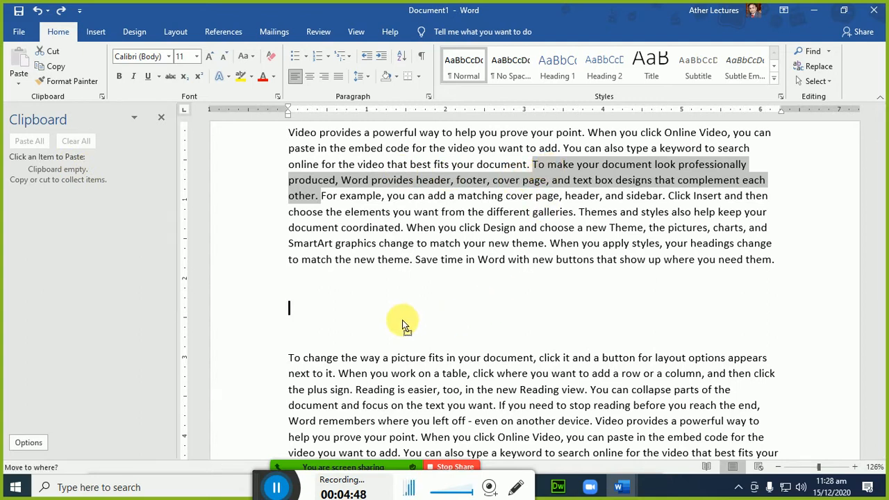
{"action": "key", "text": "Return"}
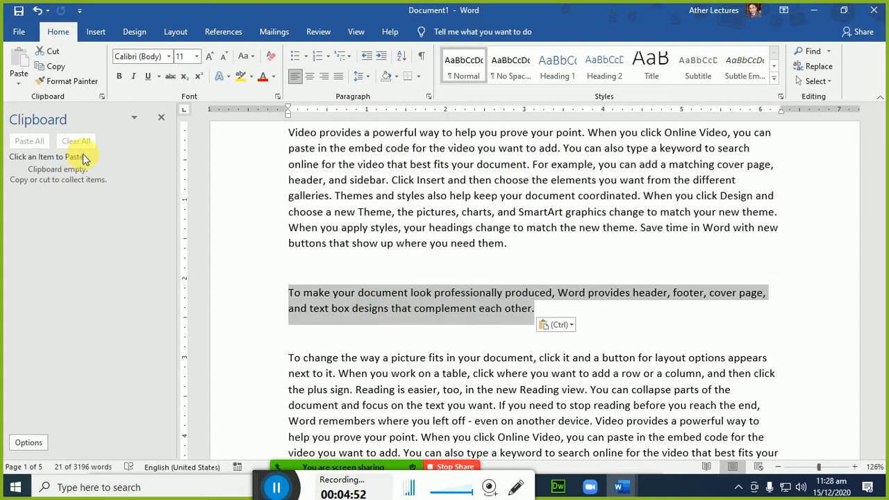
{"action": "key", "text": "ctrl+z"}
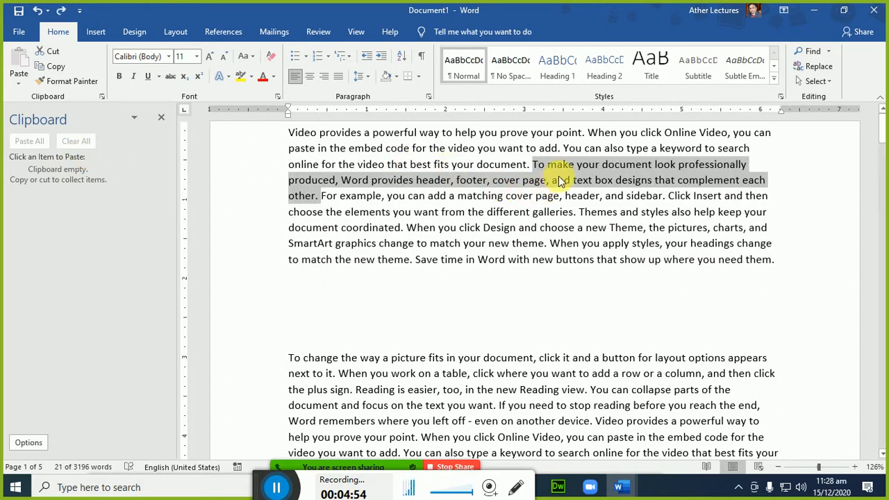
- Switch from moving to copying the selected sentence directly to the empty line without the clipboard, show its paste options, and undo the copy
{"action": "key", "text": "F2"}
{"action": "left_click", "coordinate": [455, 306]}
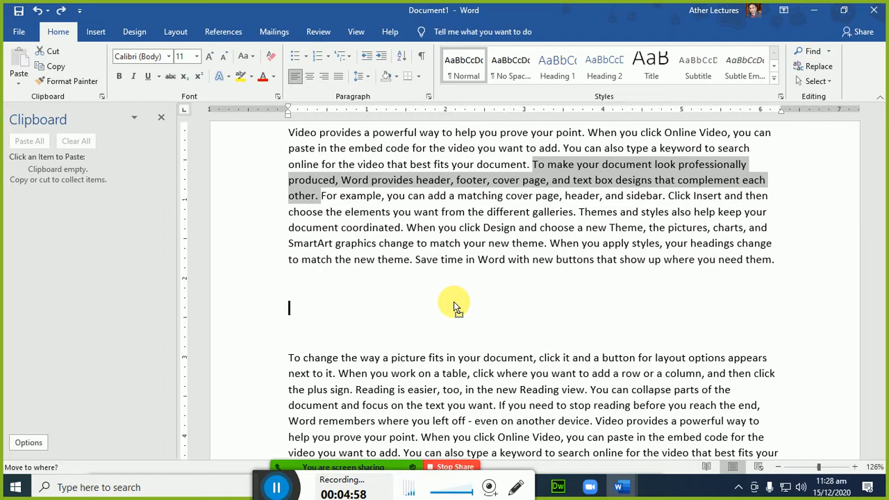
{"action": "key", "text": "shift+F2"}
{"action": "key", "text": "F2"}
{"action": "key", "text": "shift+F2"}
{"action": "key", "text": "F2"}
{"action": "left_click", "coordinate": [454, 304]}
{"action": "key", "text": "shift+F2"}
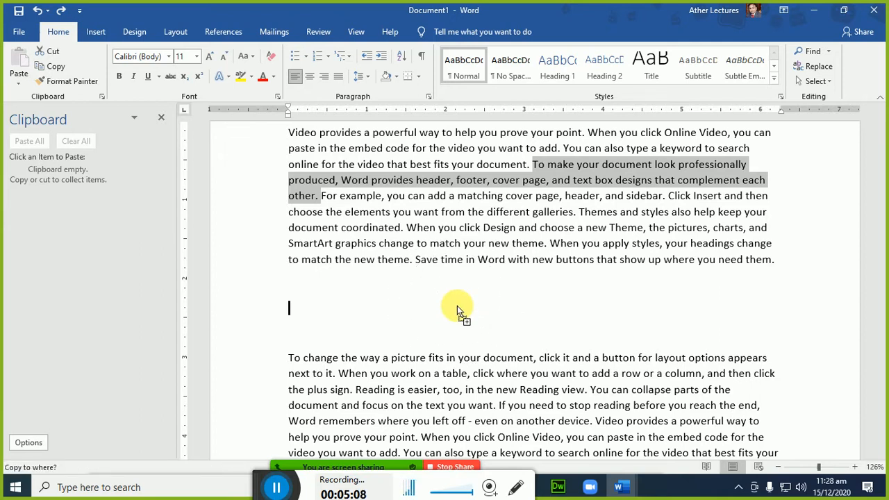
{"action": "key", "text": "Return"}
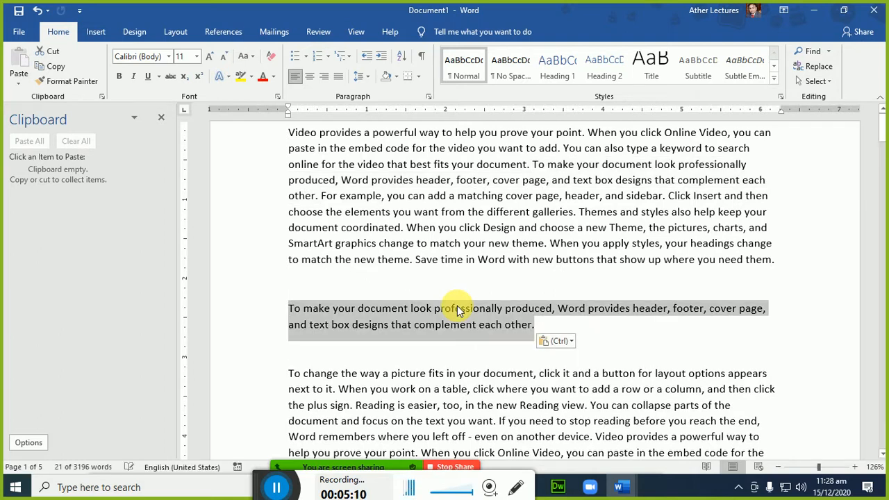
{"action": "key", "text": "ctrl"}
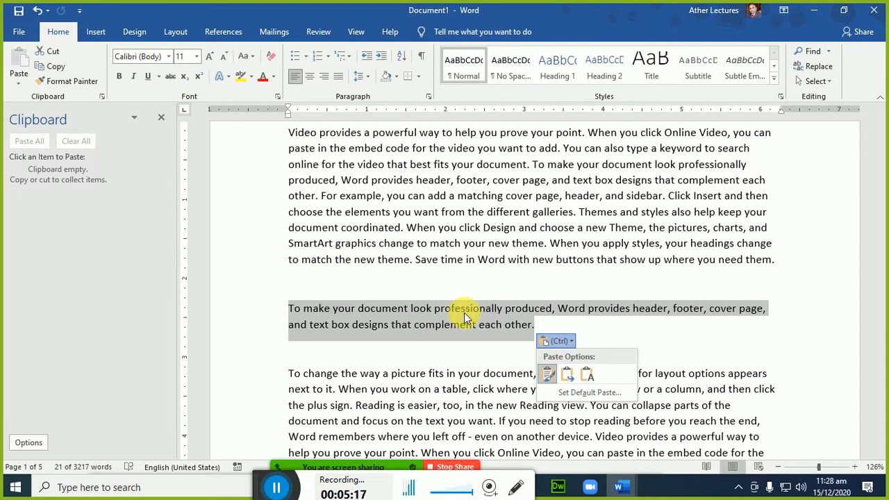
{"action": "key", "text": "ctrl+z"}
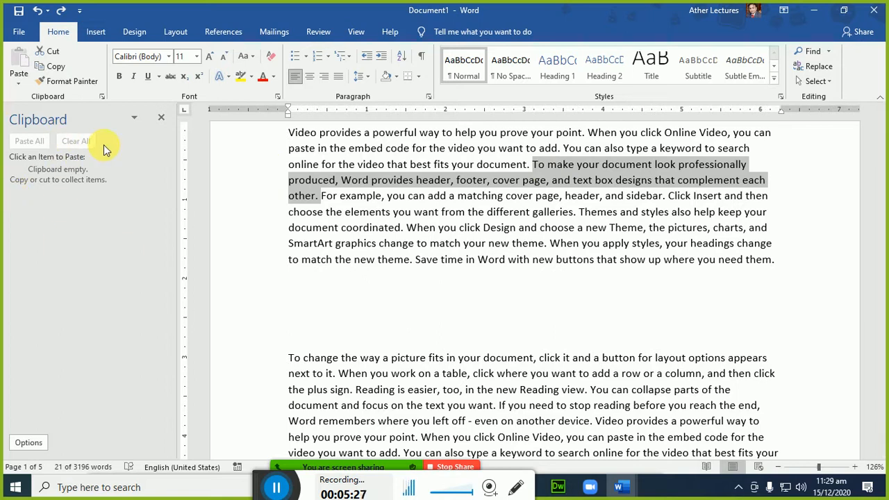
- Close the Clipboard pane, copy the selected sentence onto the empty line below the opening paragraph, and undo the paste
{"action": "left_click", "coordinate": [159, 123]}
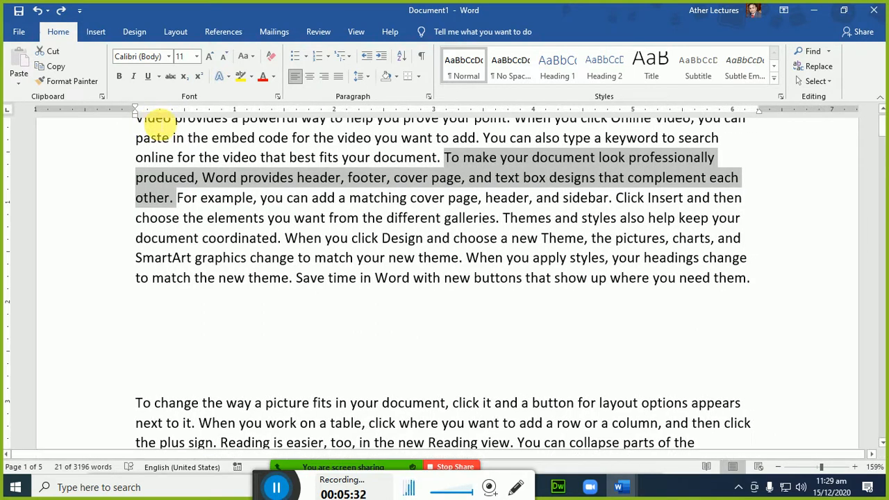
{"action": "key", "text": "ctrl+c"}
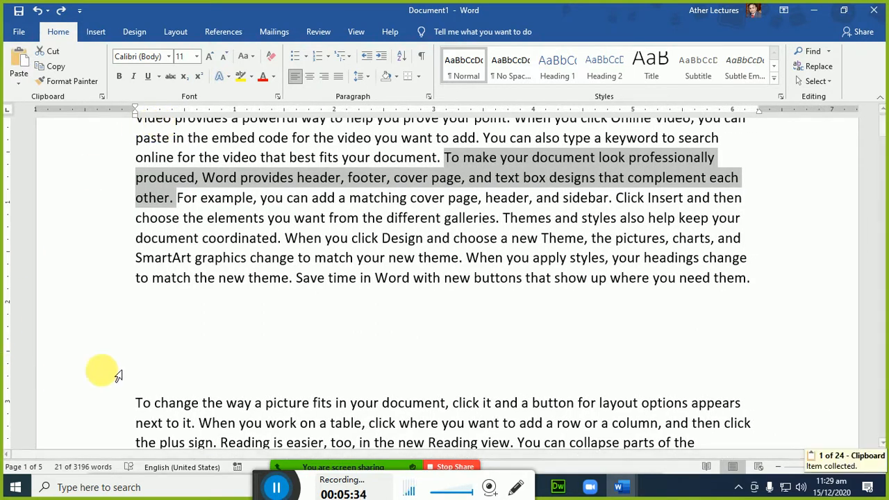
{"action": "left_click", "coordinate": [152, 324]}
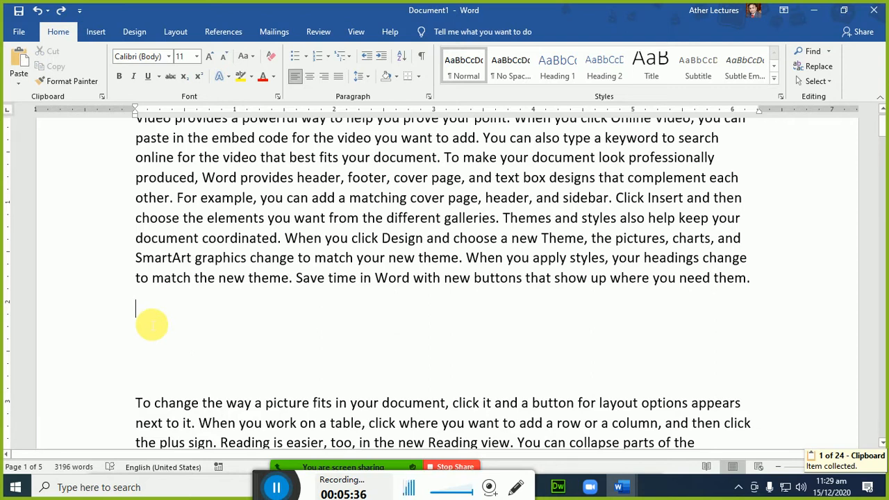
{"action": "key", "text": "ctrl+v"}
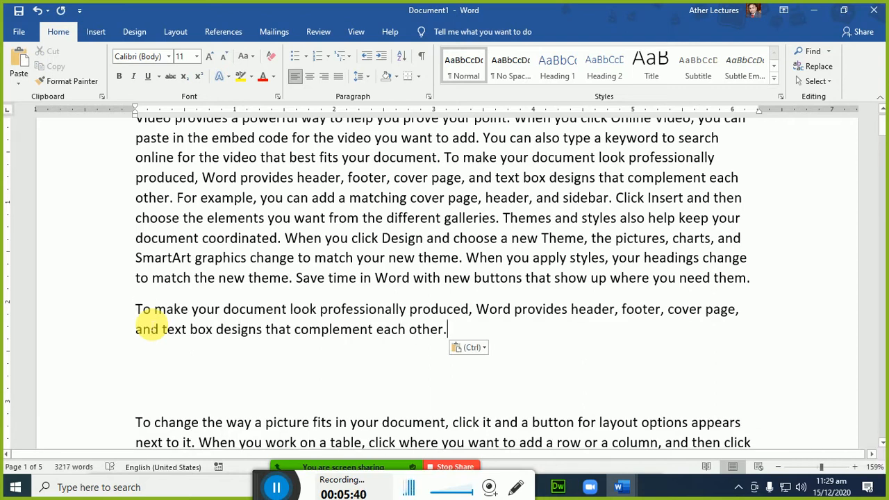
{"action": "key", "text": "ctrl+z"}
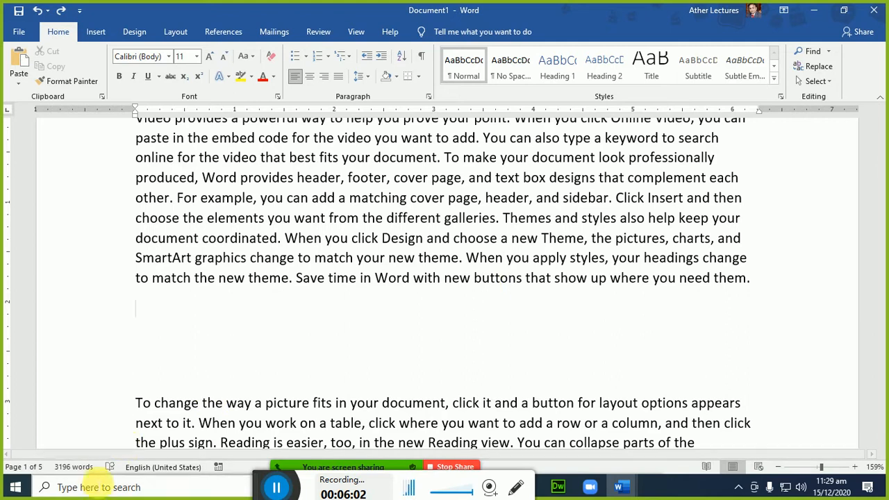
- Open Command Prompt, list the current folder's contents with the dir command, and close the window
{"action": "left_click", "coordinate": [93, 488]}
{"action": "type", "text": "cm"}
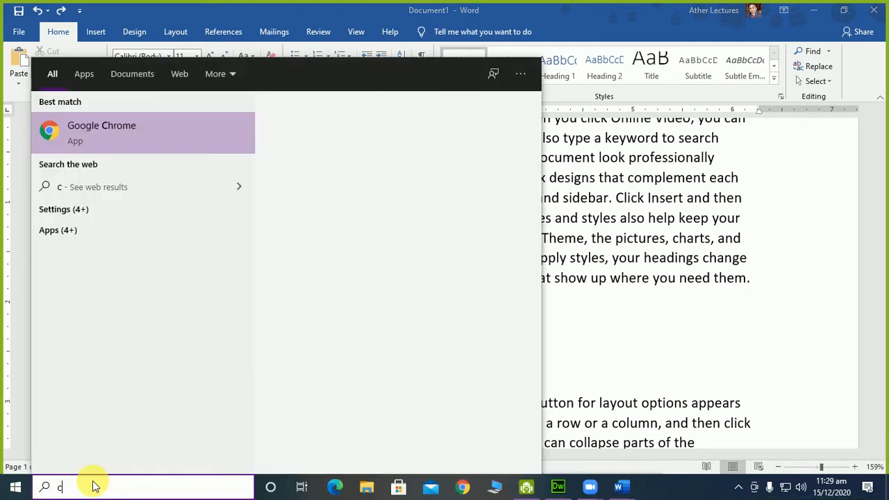
{"action": "type", "text": "d"}
{"action": "key", "text": "Return"}
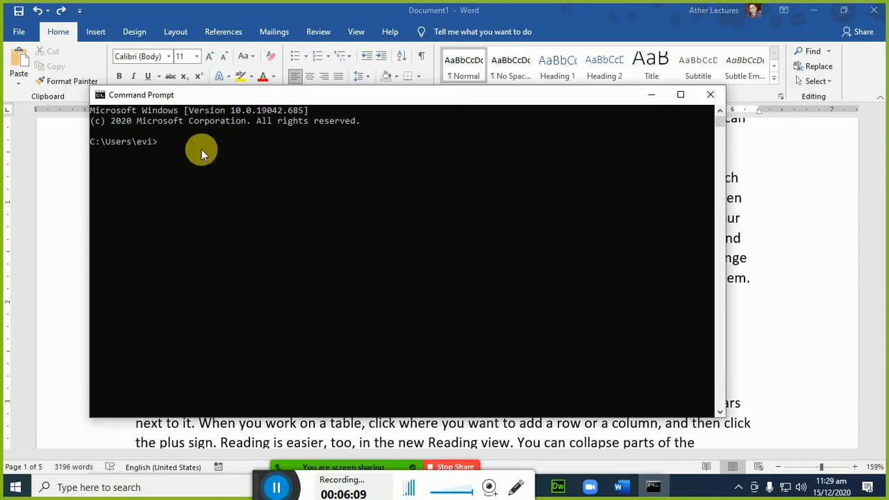
{"action": "type", "text": "dir"}
{"action": "key", "text": "Return"}
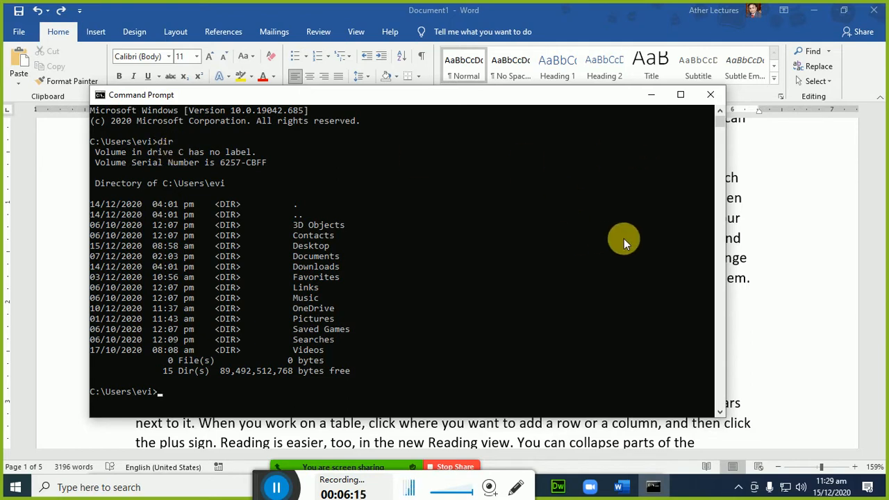
{"action": "left_click", "coordinate": [713, 99]}
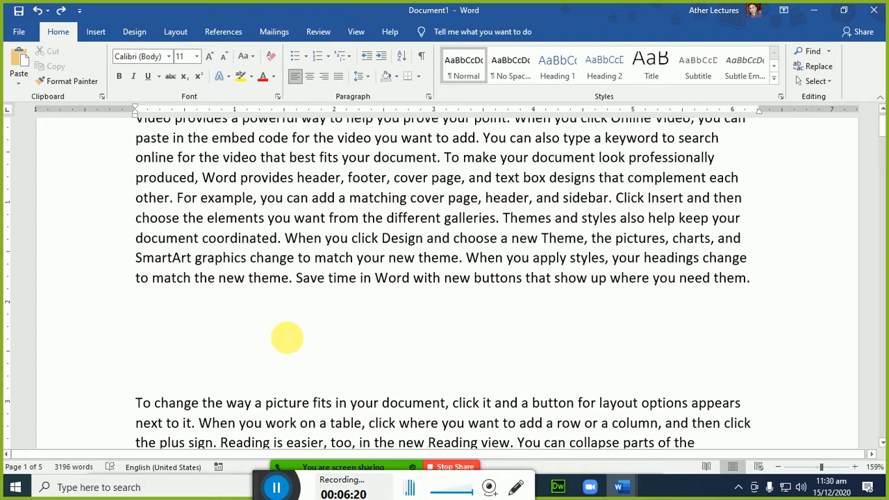
- Copy the words "SmartArt graphics" from the opening paragraph
{"action": "key", "text": "Up"}
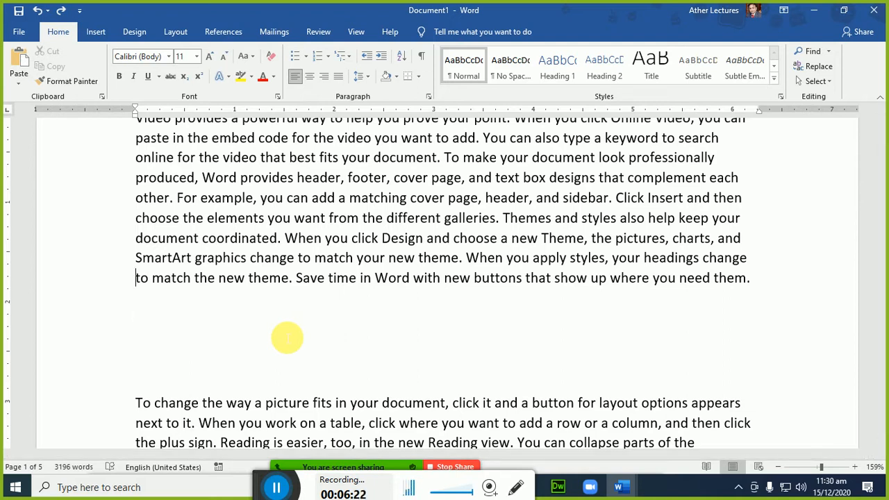
{"action": "key", "text": "shift+Right"}
{"action": "key", "text": "shift+Right"}
{"action": "key", "text": "shift+Right"}
{"action": "key", "text": "shift+Right"}
{"action": "key", "text": "shift+Right"}
{"action": "key", "text": "shift+Right"}
{"action": "key", "text": "shift+Right"}
{"action": "key", "text": "shift+Right"}
{"action": "key", "text": "shift+Right"}
{"action": "key", "text": "shift+Right"}
{"action": "key", "text": "shift+Right"}
{"action": "key", "text": "shift+Right"}
{"action": "key", "text": "shift+Right"}
{"action": "key", "text": "shift+Right"}
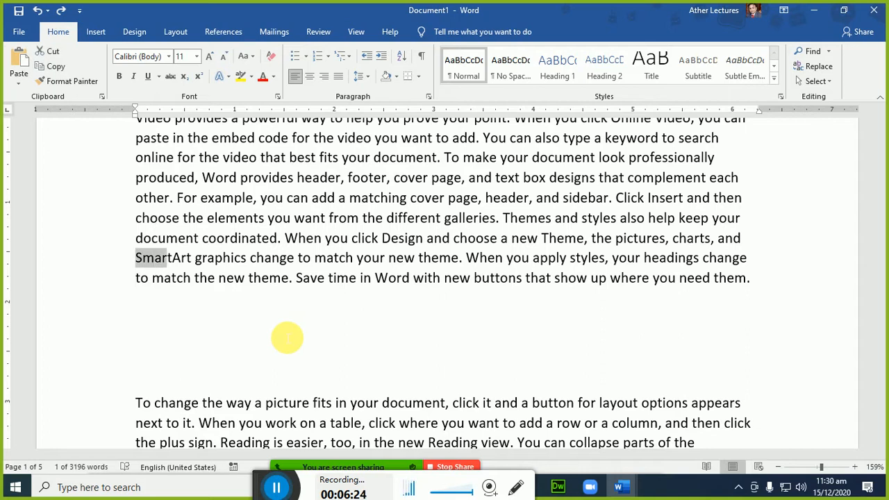
{"action": "key", "text": "shift+Right"}
{"action": "key", "text": "shift+Right"}
{"action": "key", "text": "shift+Right"}
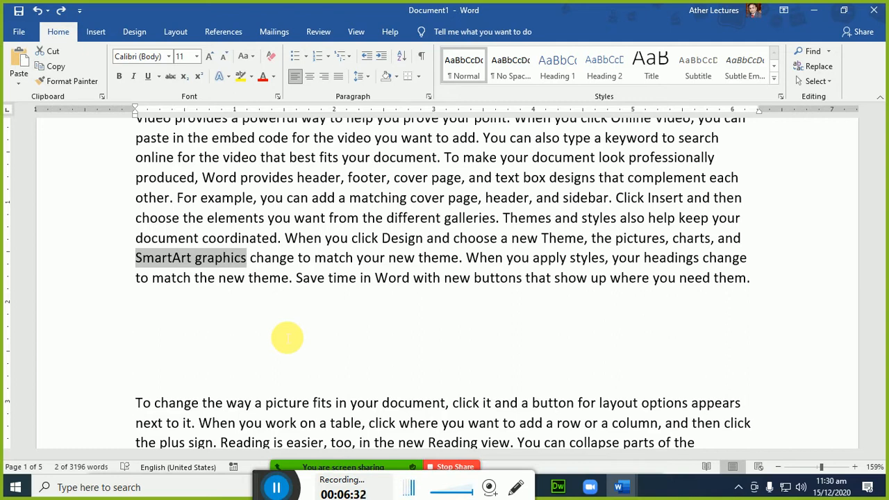
{"action": "key", "text": "ctrl+c"}
- Paste the copied words on the second empty line below the opening paragraph, and undo the paste
{"action": "left_click", "coordinate": [286, 338]}
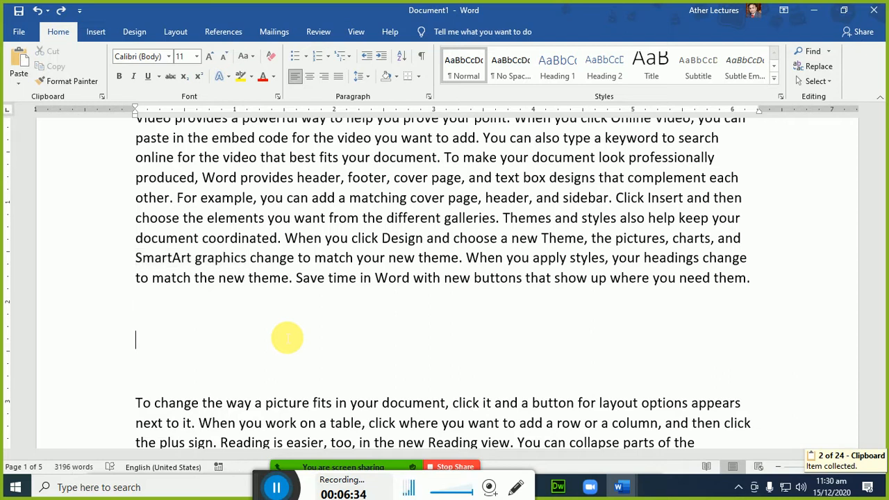
{"action": "key", "text": "ctrl+v"}
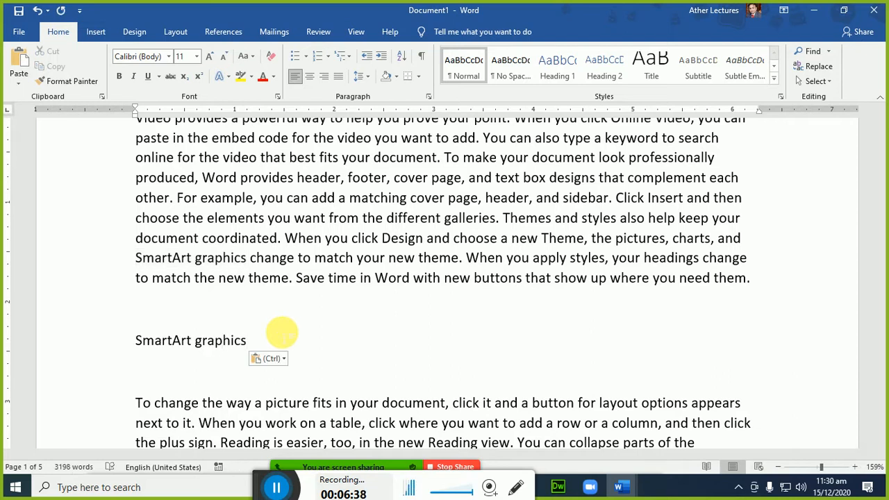
{"action": "key", "text": "ctrl+z"}
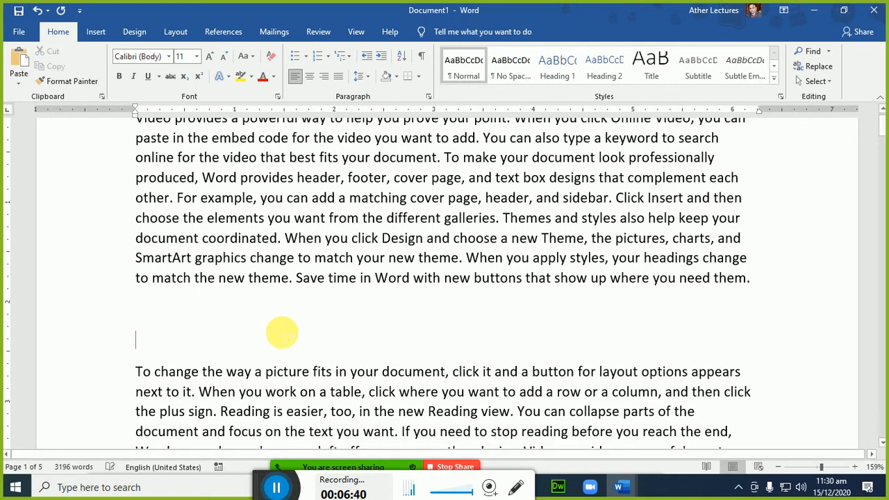
- Switch to Document2 and add the line "Ctrl + insert" with the tabbed description "copy text" below the shortcut list
{"action": "key", "text": "alt+Tab"}
{"action": "key", "text": "Down"}
{"action": "key", "text": "Down"}
{"action": "key", "text": "Down"}
{"action": "key", "text": "Down"}
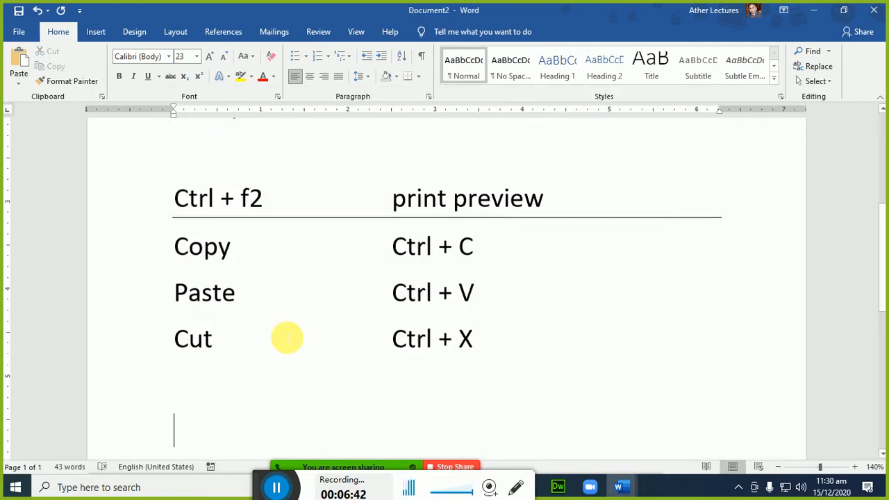
{"action": "type", "text": "ctr"}
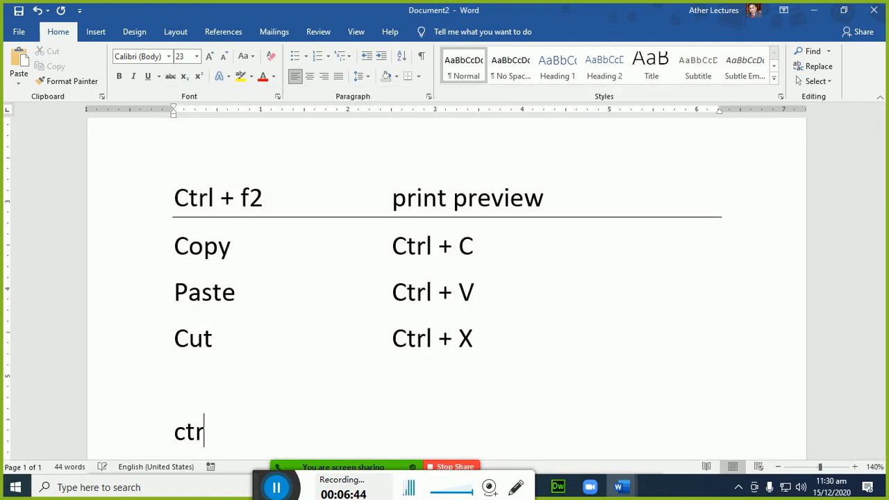
{"action": "type", "text": "l + insert"}
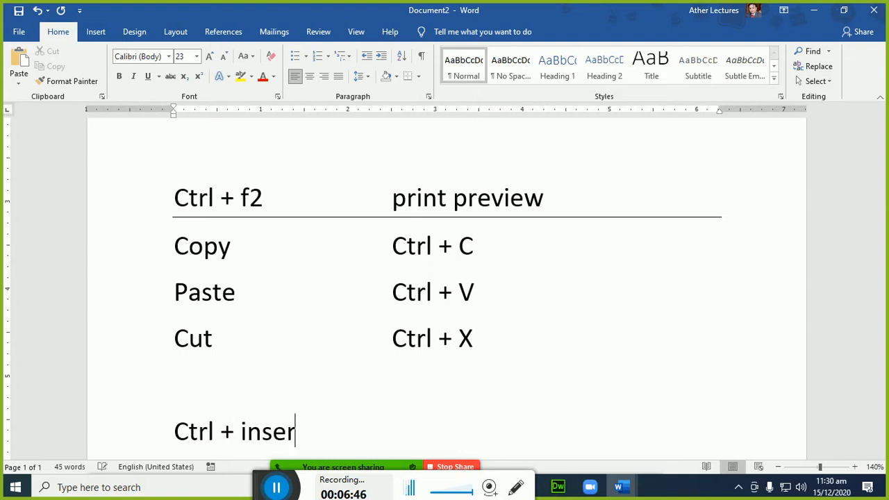
{"action": "key", "text": "Tab"}
{"action": "key", "text": "Tab"}
{"action": "key", "text": "Tab"}
{"action": "type", "text": "copy tex"}
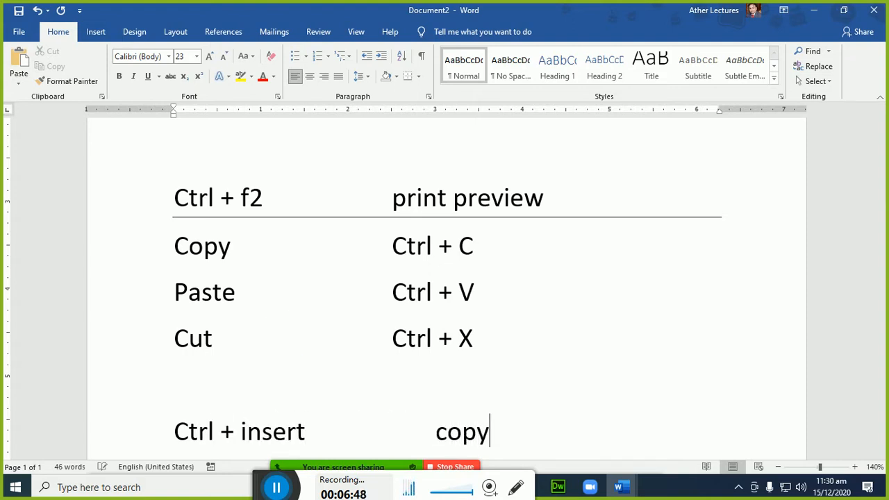
- Add the line "Shft + insert" with the tabbed description "paste text" and start a new line below it
{"action": "type", "text": "shft"}
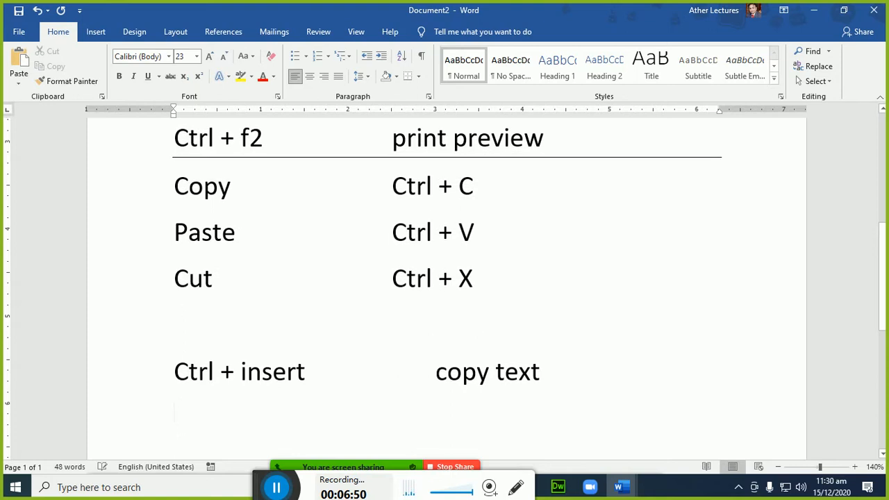
{"action": "type", "text": " + insert"}
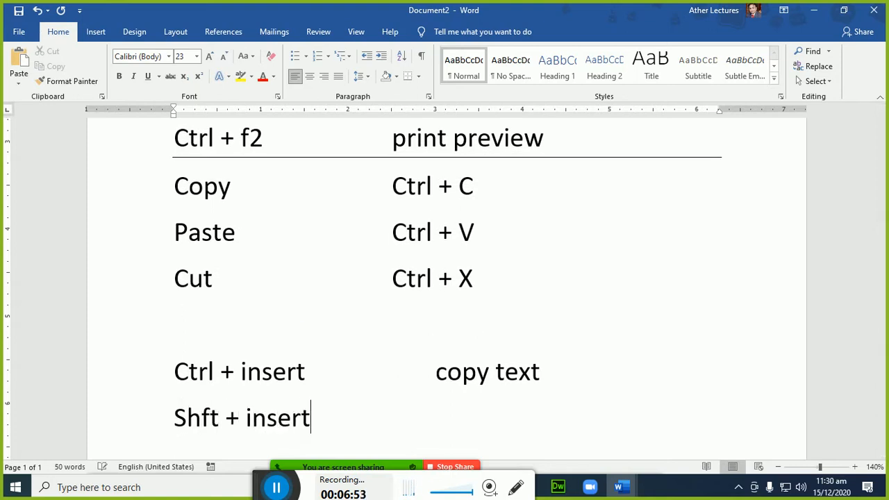
{"action": "key", "text": "Tab"}
{"action": "key", "text": "Tab"}
{"action": "type", "text": "paste text"}
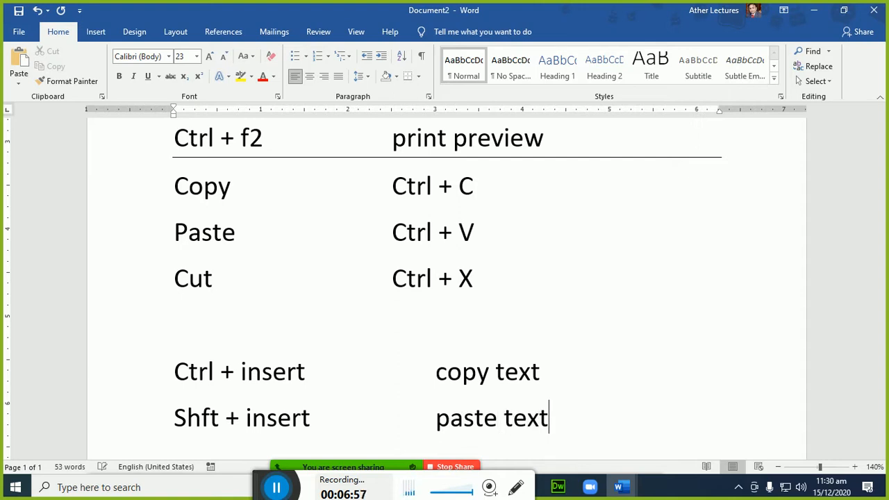
{"action": "key", "text": "Return"}
- Return to Document1 and copy the words "For example," from the opening paragraph
{"action": "key", "text": "alt+Tab"}
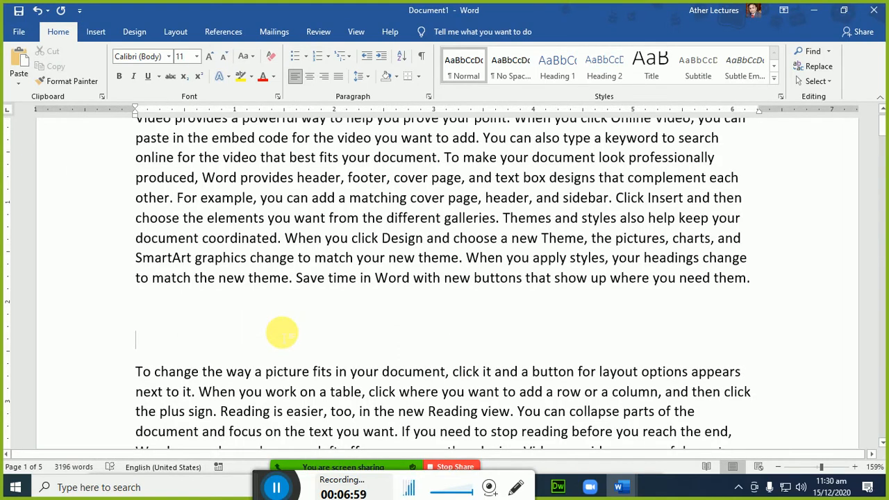
{"action": "key", "text": "alt+Tab"}
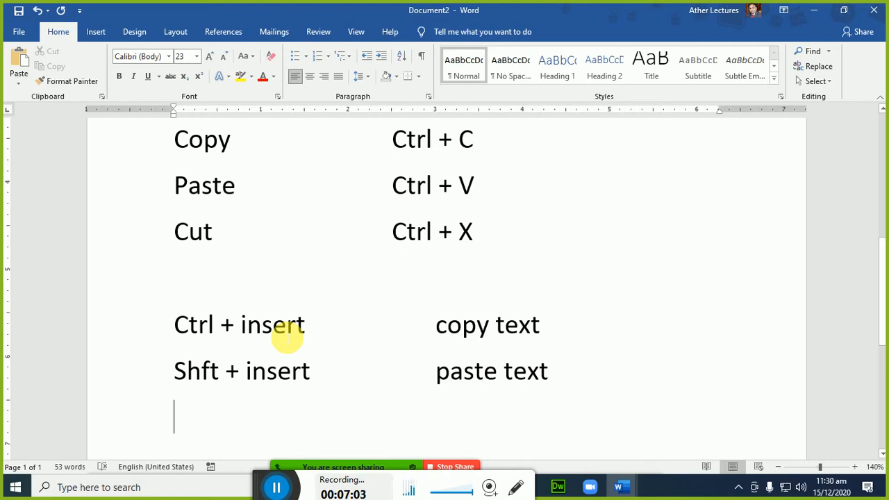
{"action": "key", "text": "alt+Tab"}
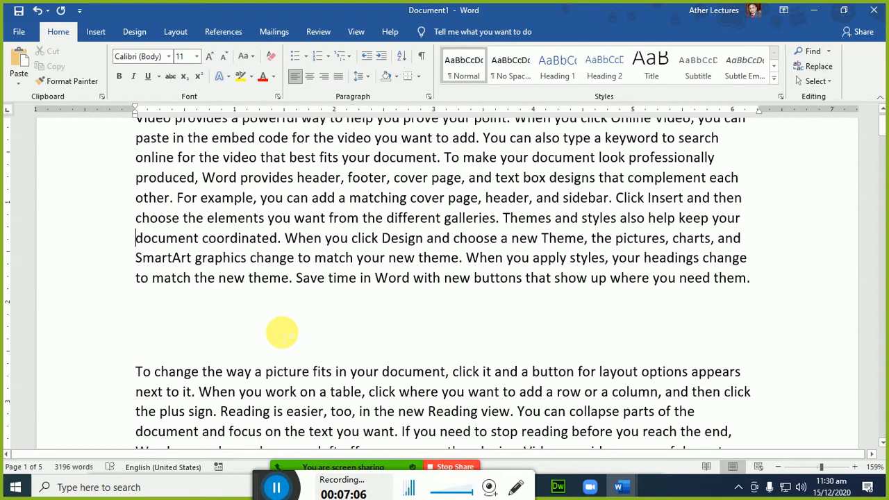
{"action": "key", "text": "Up"}
{"action": "key", "text": "Right"}
{"action": "key", "text": "Right"}
{"action": "key", "text": "Right"}
{"action": "key", "text": "Right"}
{"action": "key", "text": "Right"}
{"action": "key", "text": "Right"}
{"action": "key", "text": "Right"}
{"action": "key", "text": "Right"}
{"action": "key", "text": "Right"}
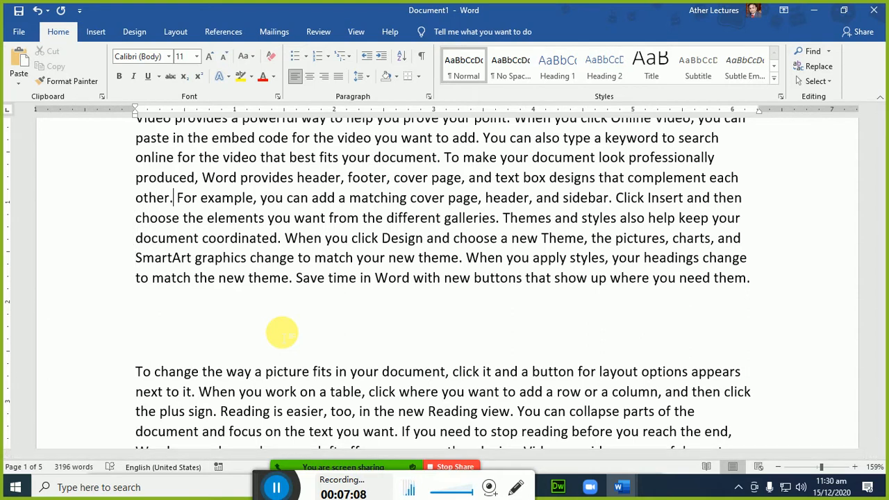
{"action": "key", "text": "Left"}
{"action": "key", "text": "Left"}
{"action": "key", "text": "Left"}
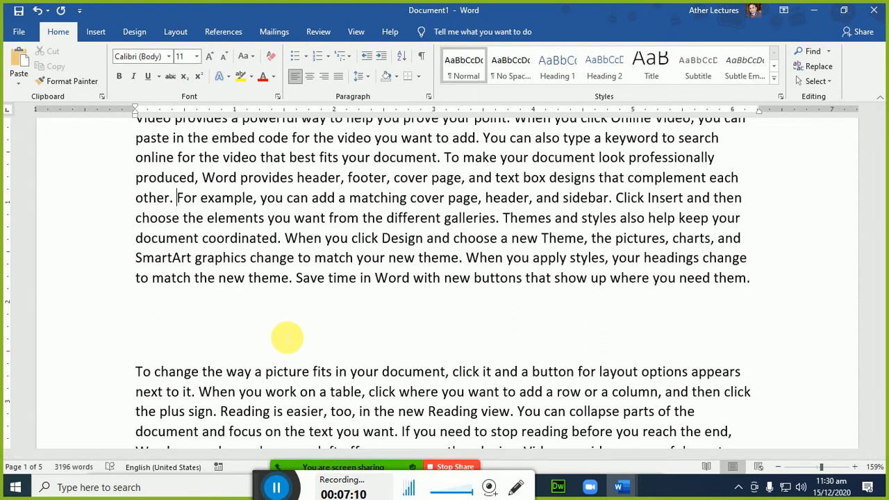
{"action": "key", "text": "ctrl+shift+Right"}
{"action": "key", "text": "ctrl+shift+Right"}
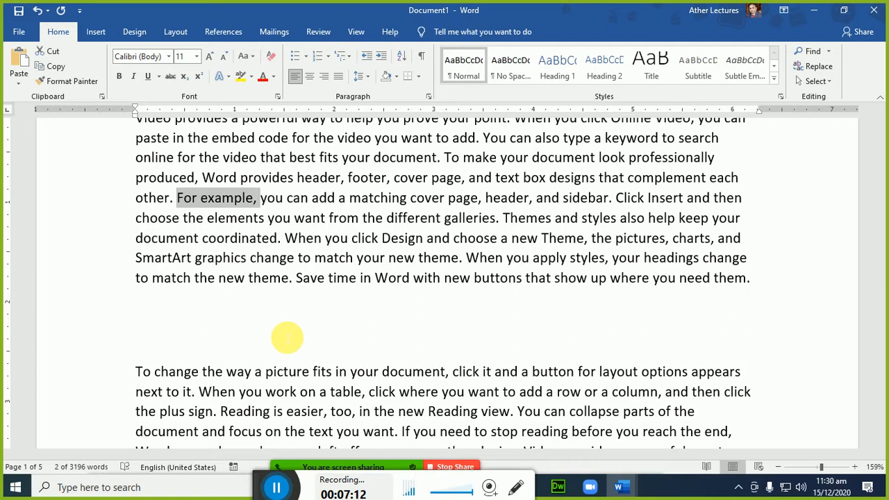
{"action": "key", "text": "ctrl+c"}
- Paste the copied "For example," on the empty line directly below the opening paragraph
{"action": "key", "text": "Down"}
{"action": "key", "text": "Down"}
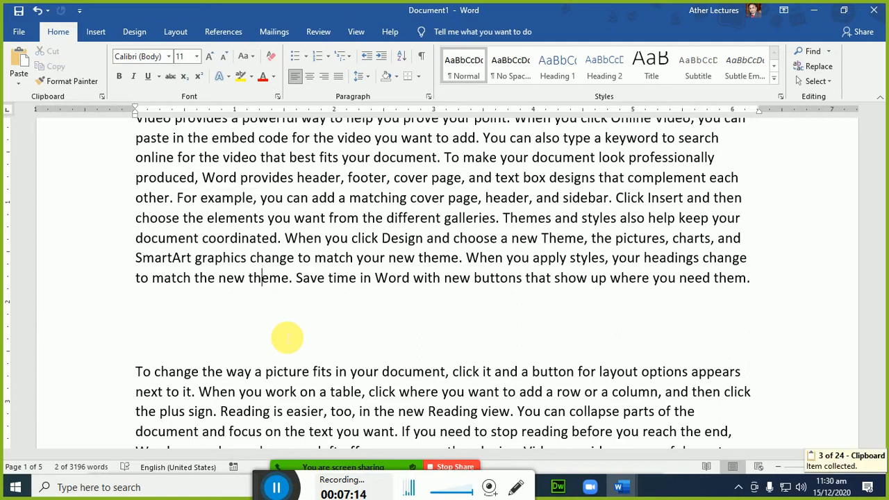
{"action": "key", "text": "Down"}
{"action": "key", "text": "ctrl+v"}
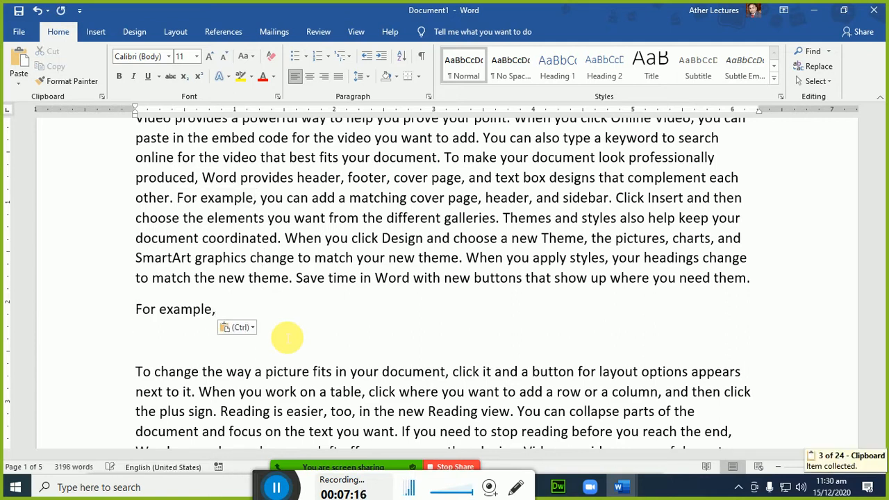
- Paste "For example," again in the second paragraph, right after the words "help you prove your point."
{"action": "key", "text": "Down"}
{"action": "key", "text": "Down"}
{"action": "key", "text": "Down"}
{"action": "key", "text": "Down"}
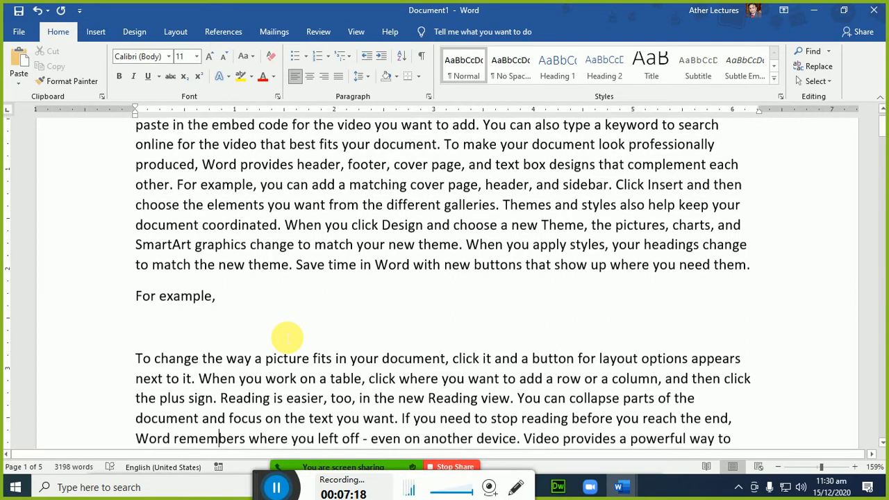
{"action": "key", "text": "Right"}
{"action": "key", "text": "Right"}
{"action": "key", "text": "Right"}
{"action": "key", "text": "Right"}
{"action": "key", "text": "Right"}
{"action": "key", "text": "Right"}
{"action": "key", "text": "Right"}
{"action": "key", "text": "Right"}
{"action": "key", "text": "Right"}
{"action": "key", "text": "Right"}
{"action": "key", "text": "Right"}
{"action": "key", "text": "Right"}
{"action": "key", "text": "Right"}
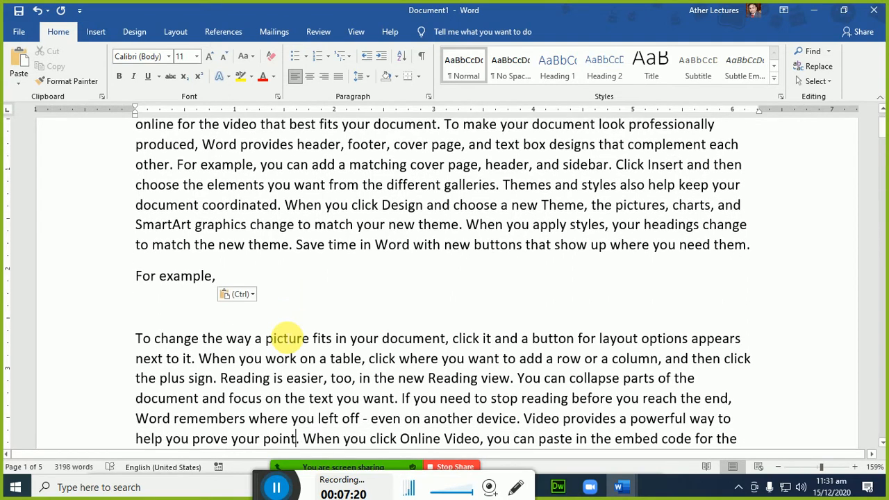
{"action": "key", "text": "ctrl+v"}
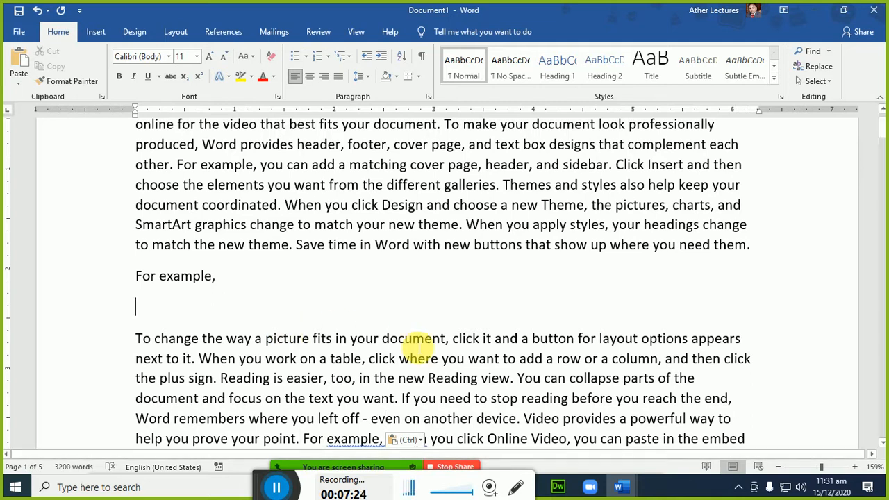
- Open the Clipboard pane to review the collected items
{"action": "scroll", "coordinate": [416, 344], "scroll_direction": "down", "scroll_amount": 2}
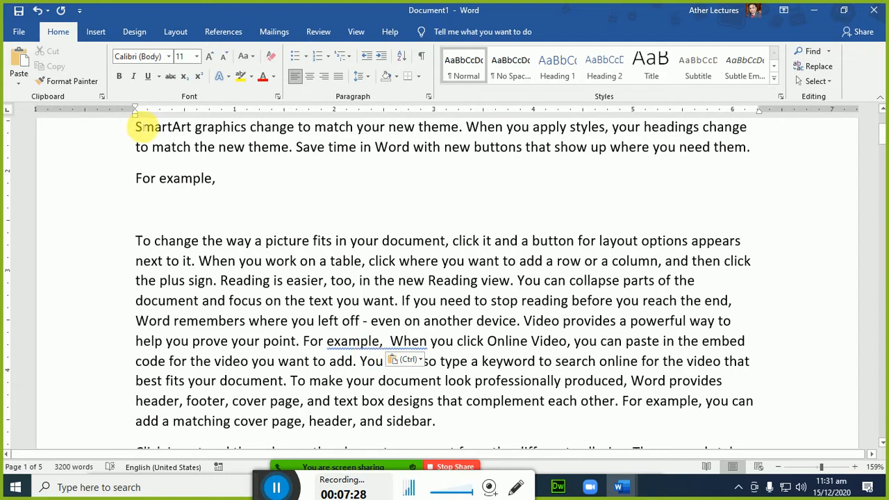
{"action": "left_click", "coordinate": [102, 97]}
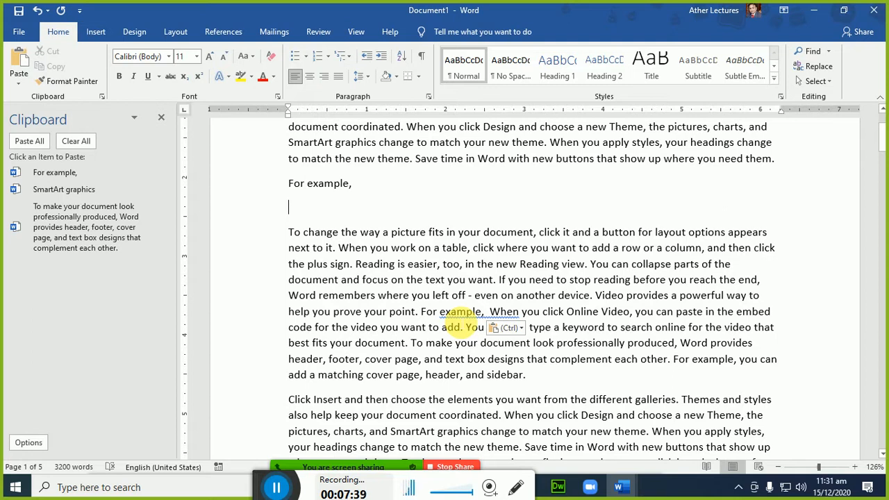
- Close the Clipboard pane and undo both pastes of "For example," in the document
{"action": "left_click", "coordinate": [162, 118]}
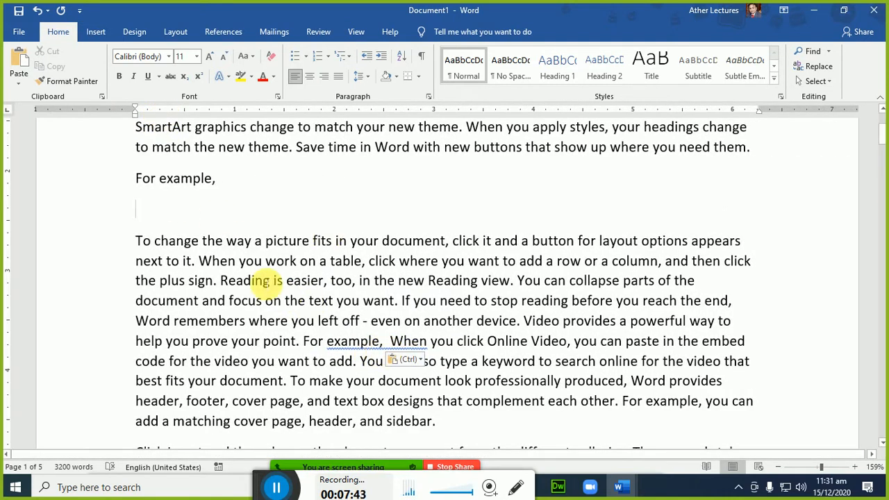
{"action": "left_click_drag", "start_coordinate": [326, 341], "coordinate": [468, 340]}
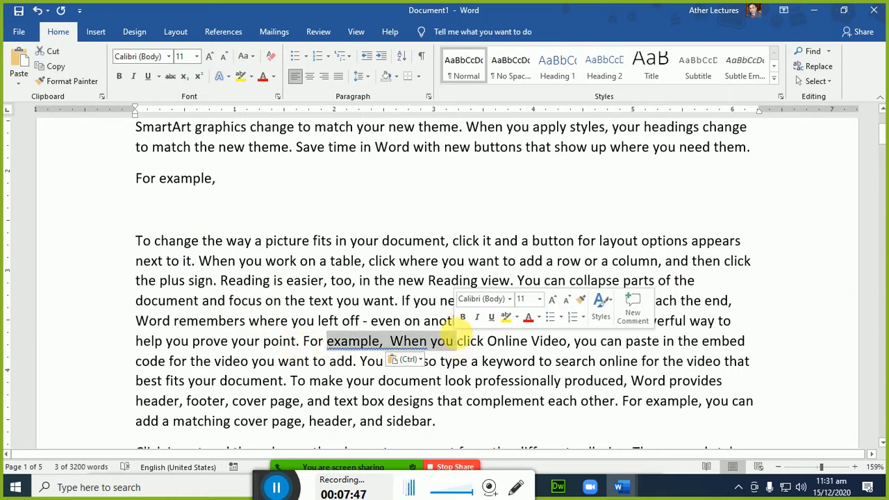
{"action": "key", "text": "BackSpace"}
{"action": "key", "text": "ctrl+z"}
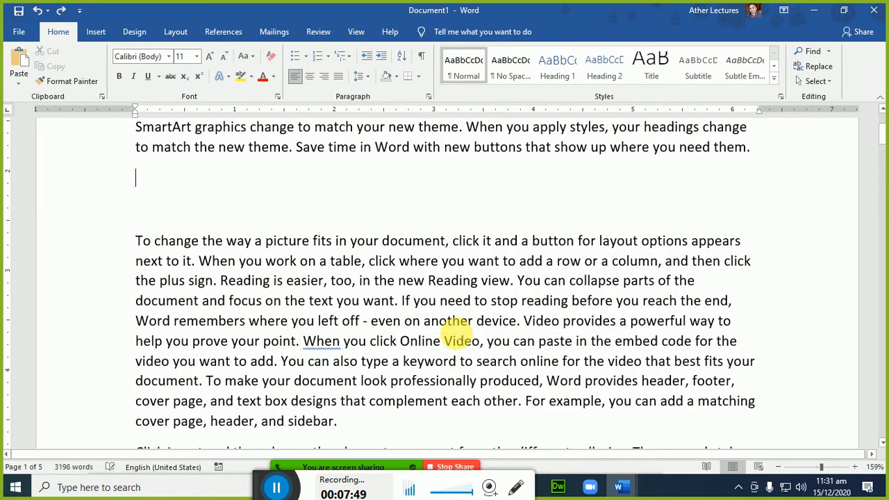
{"action": "right_click", "coordinate": [321, 341]}
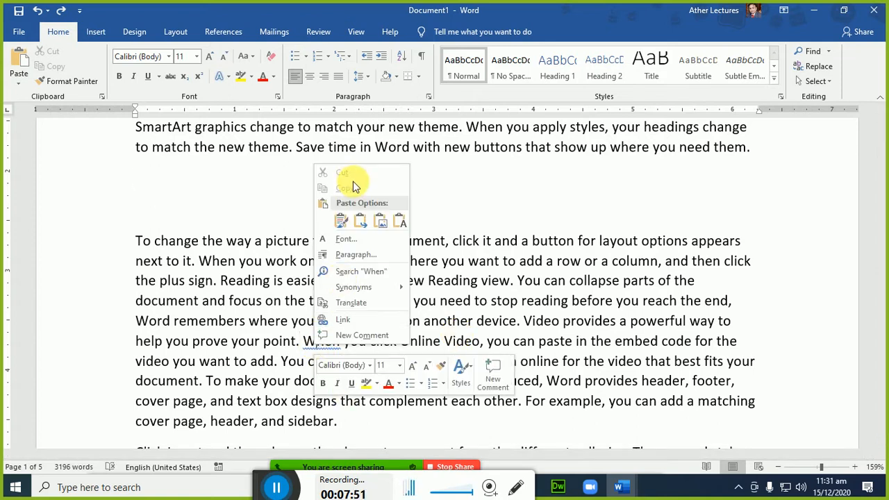
{"action": "left_click", "coordinate": [285, 277]}
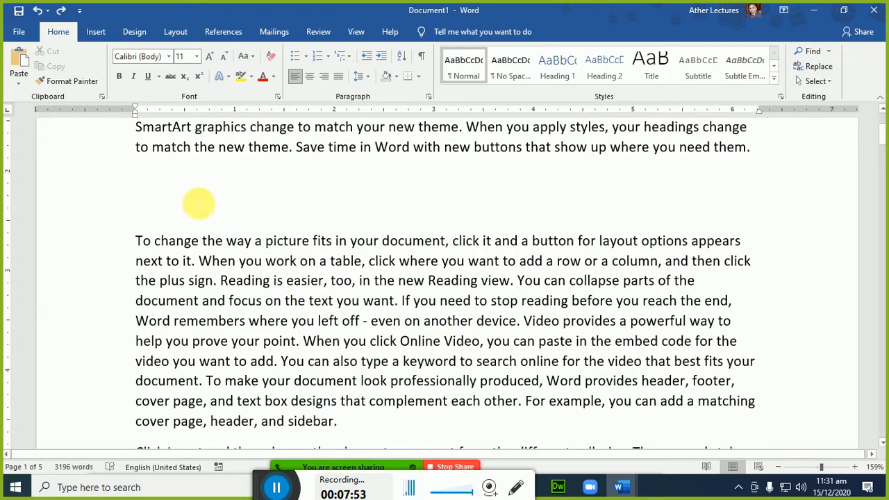
{"action": "left_click", "coordinate": [193, 197]}
{"action": "scroll", "coordinate": [214, 206], "scroll_direction": "up", "scroll_amount": 2}
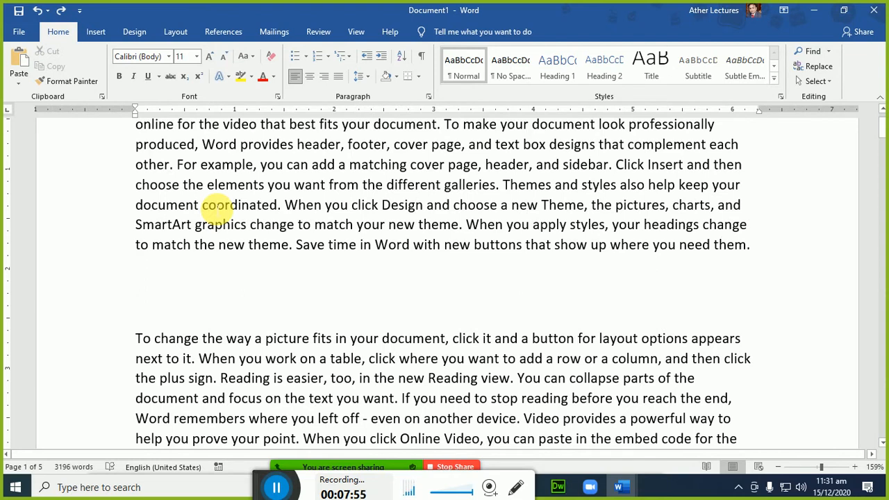
- Switch to Document2 and add the line "Shft + f2" with the description "copy" aligned under the other descriptions
{"action": "key", "text": "alt+Tab"}
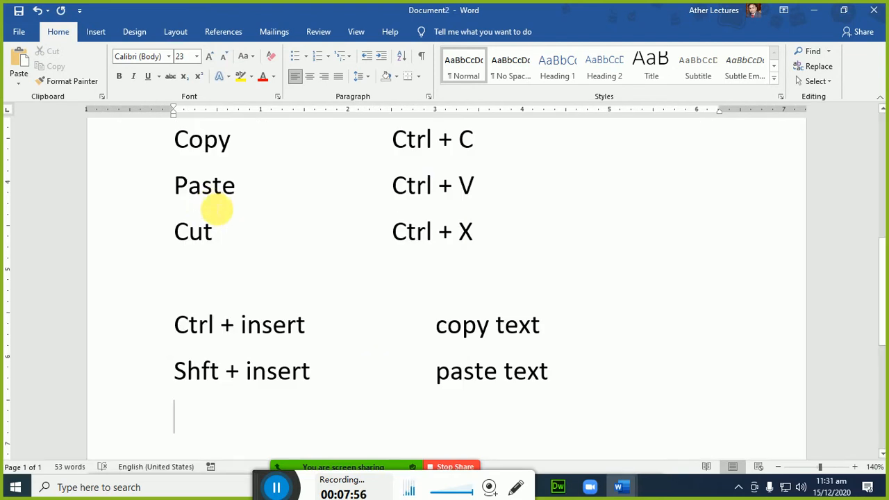
{"action": "type", "text": "shft + "}
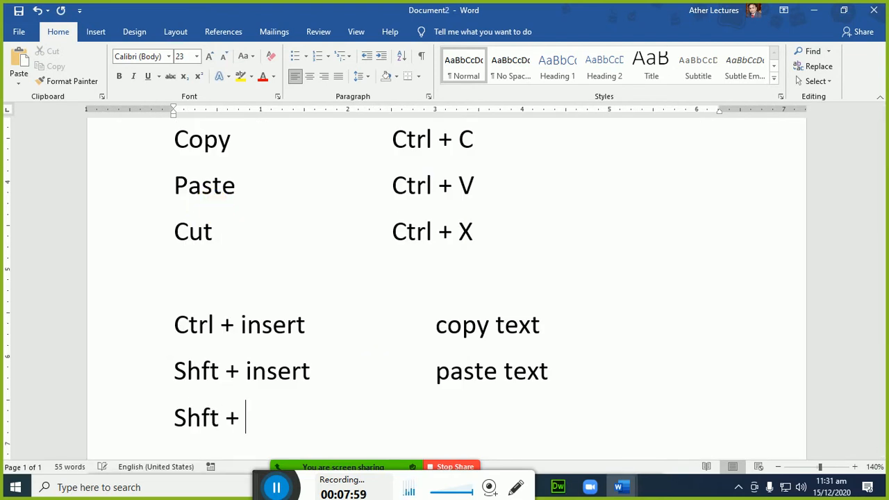
{"action": "type", "text": "f2"}
{"action": "key", "text": "Tab"}
{"action": "key", "text": "Tab"}
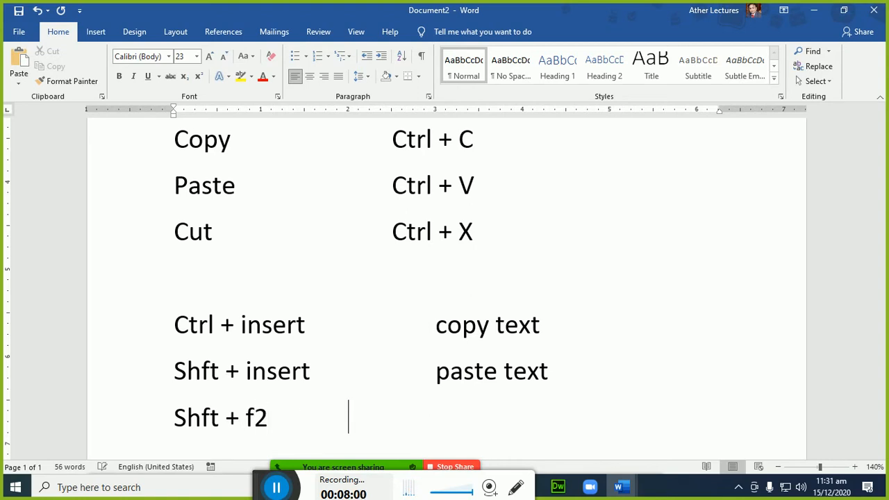
{"action": "key", "text": "Tab"}
{"action": "key", "text": "Tab"}
{"action": "type", "text": "copy"}
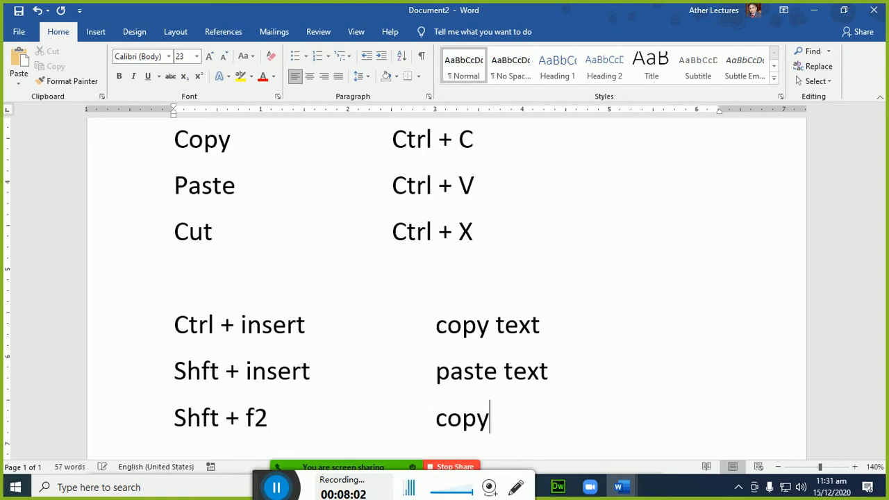
- Add a line below reading "Enter" with the aligned description "paste", followed by a new empty line
{"action": "key", "text": "Return"}
{"action": "type", "text": "pa"}
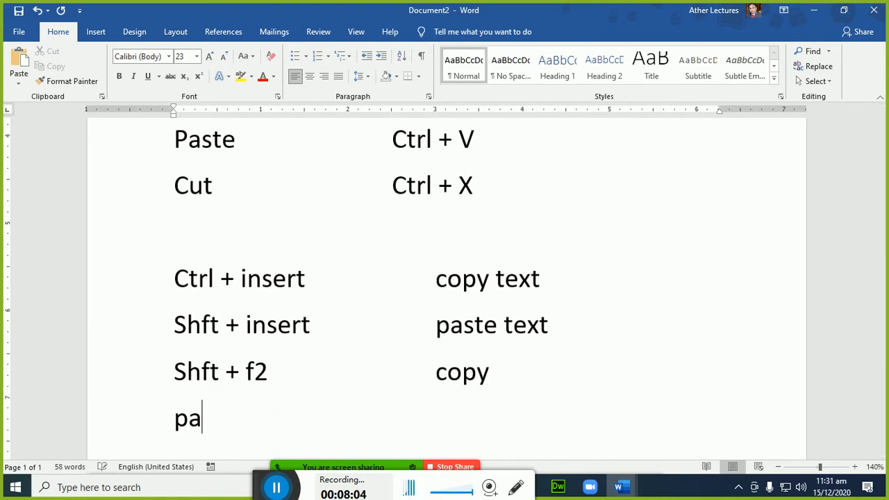
{"action": "key", "text": "BackSpace"}
{"action": "key", "text": "BackSpace"}
{"action": "type", "text": "Enter"}
{"action": "key", "text": "Tab"}
{"action": "key", "text": "Tab"}
{"action": "key", "text": "Tab"}
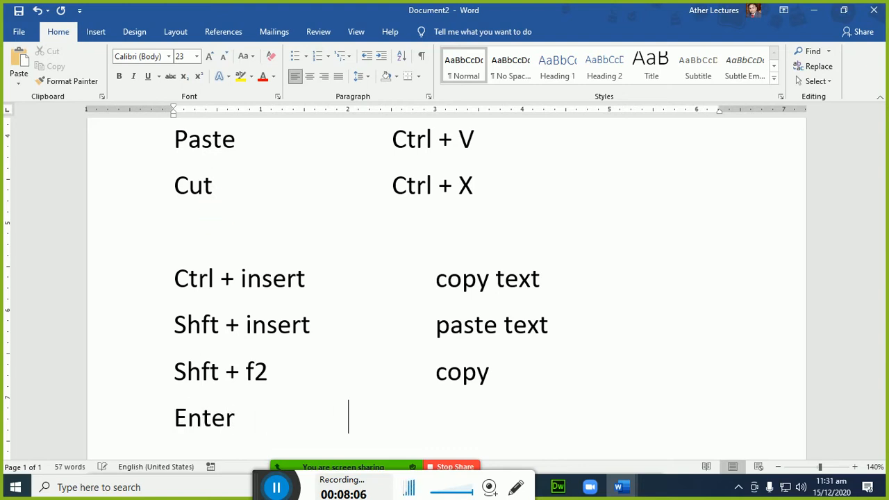
{"action": "type", "text": "paste"}
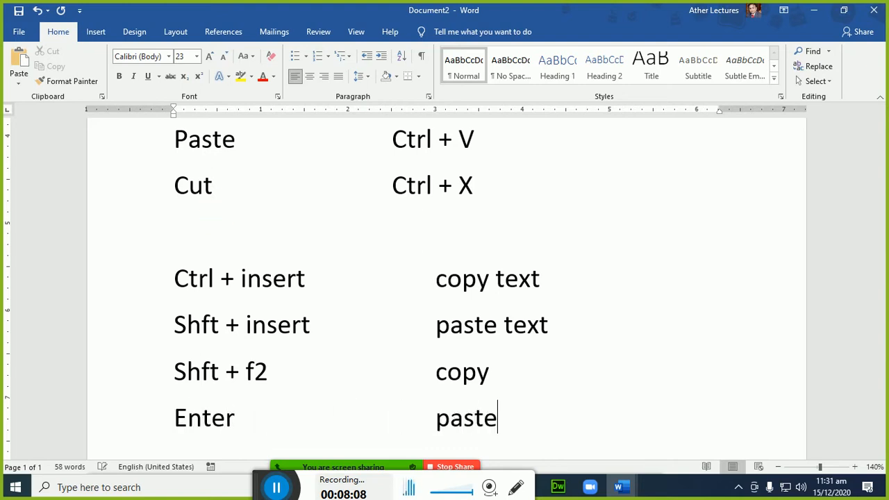
{"action": "key", "text": "Return"}
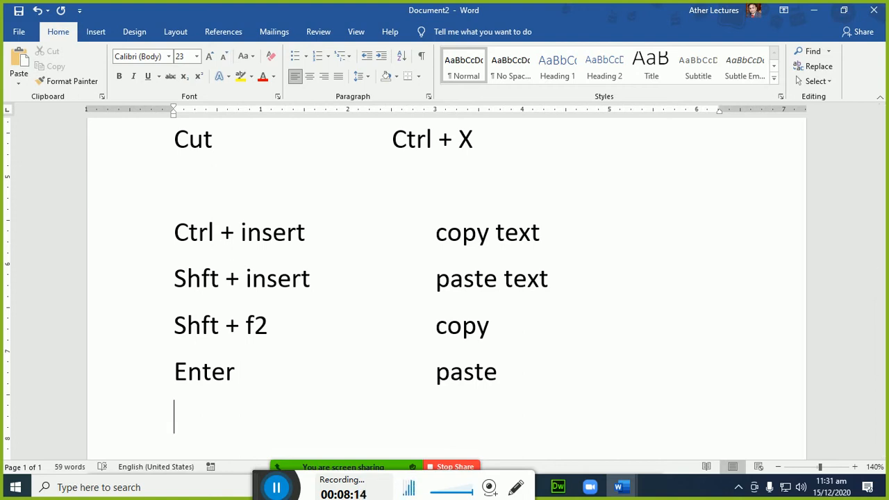
- In Document1, copy "When you click Design" from the opening paragraph to the empty line below it, using Word's copy-to-location prompt instead of the clipboard
{"action": "key", "text": "alt+Tab"}
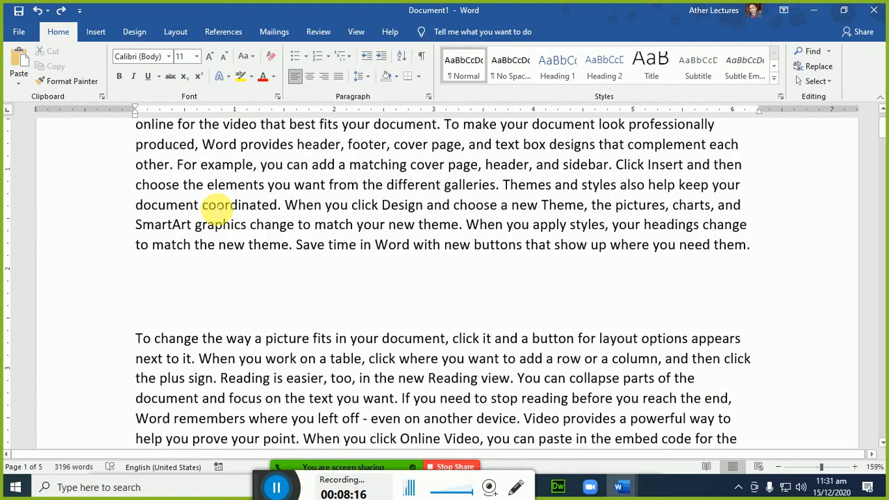
{"action": "left_click_drag", "start_coordinate": [286, 205], "coordinate": [424, 205]}
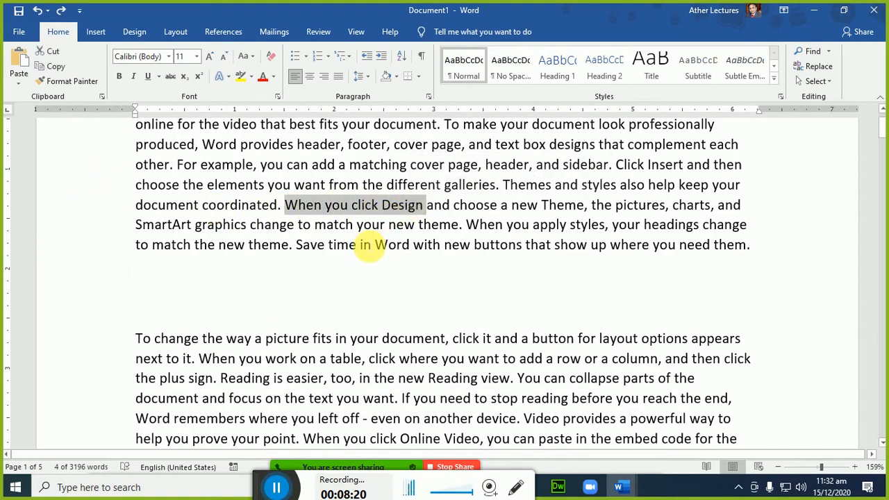
{"action": "key", "text": "shift+F2"}
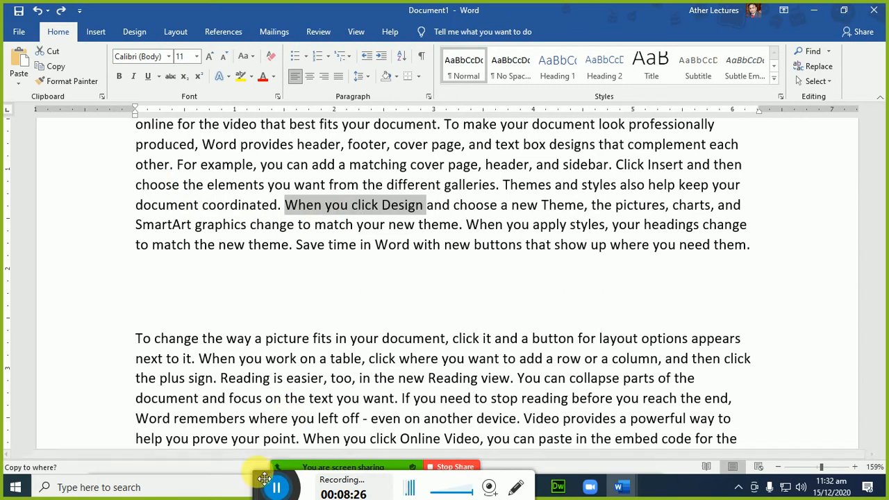
{"action": "left_click_drag", "start_coordinate": [258, 477], "coordinate": [255, 499]}
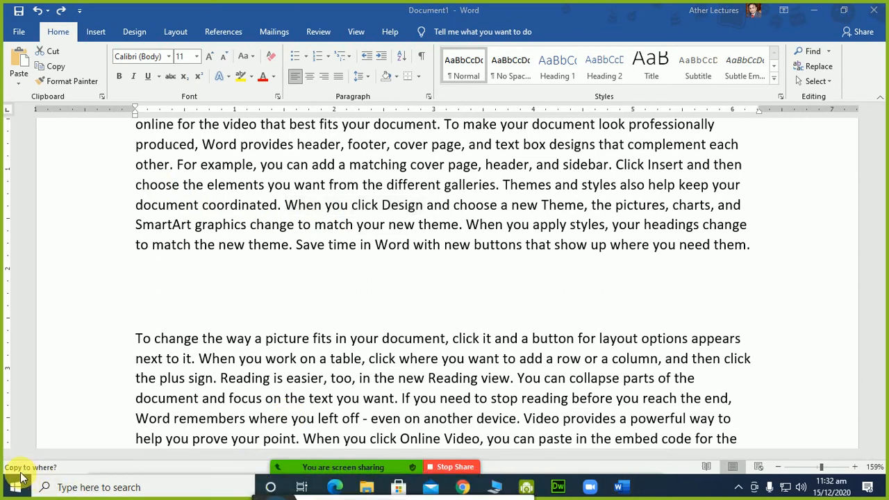
{"action": "mouse_move", "coordinate": [271, 465]}
{"action": "left_click_drag", "start_coordinate": [93, 444], "coordinate": [317, 8]}
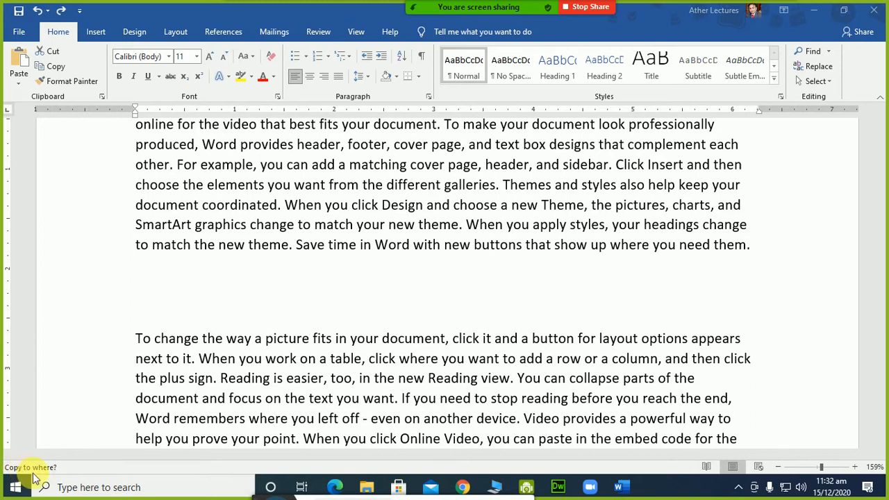
{"action": "left_click", "coordinate": [228, 293]}
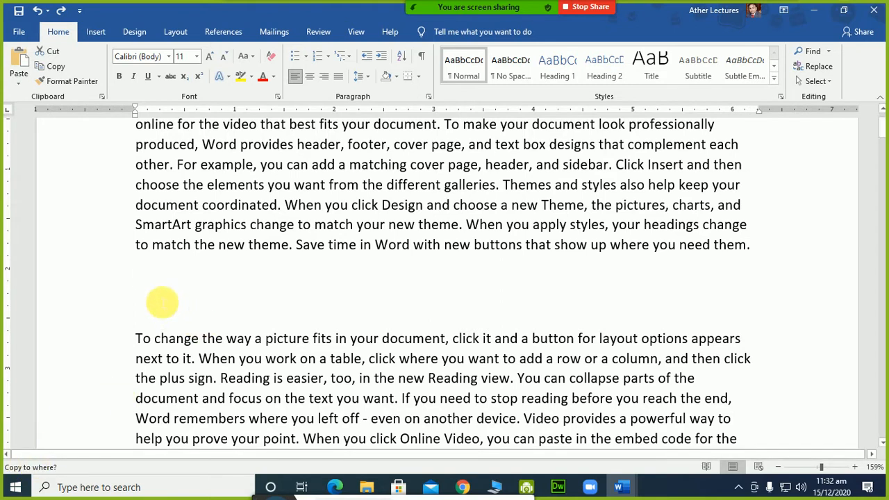
{"action": "key", "text": "Return"}
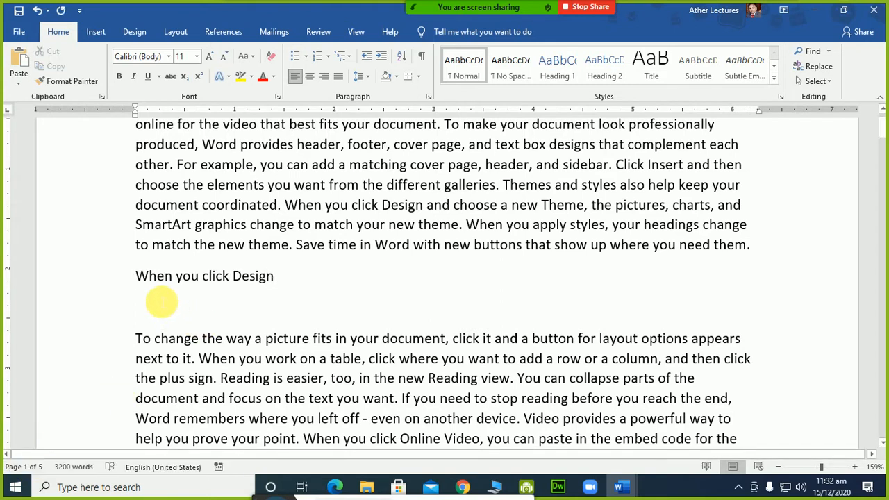
- Append the filler text "dsfasdf asdf asdfa sd" after the copied words and paste "For example," behind it
{"action": "type", "text": "dsfasdf asdf asdfa sd"}
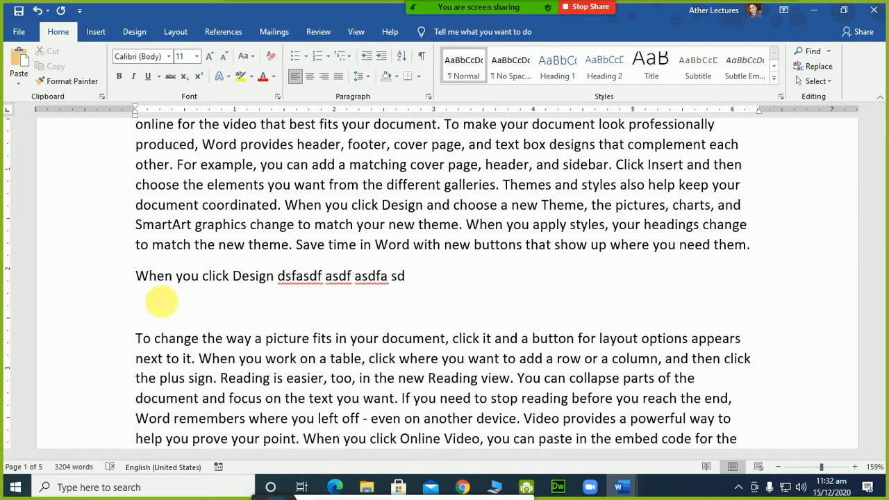
{"action": "type", "text": "For example,"}
- Delete the whole test line and restore two empty lines between the opening paragraph and the second one
{"action": "key", "text": "ctrl+shift+Left"}
{"action": "key", "text": "ctrl+shift+Left"}
{"action": "key", "text": "ctrl+shift+Left"}
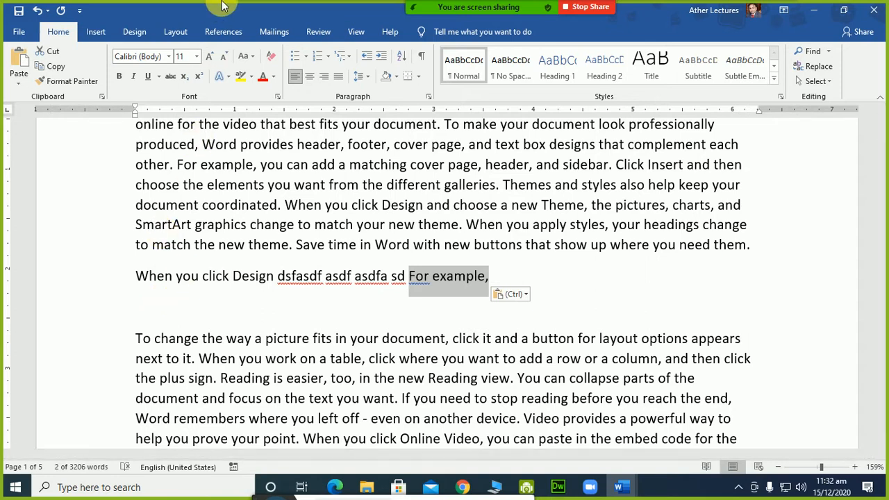
{"action": "key", "text": "shift+Home"}
{"action": "key", "text": "Delete"}
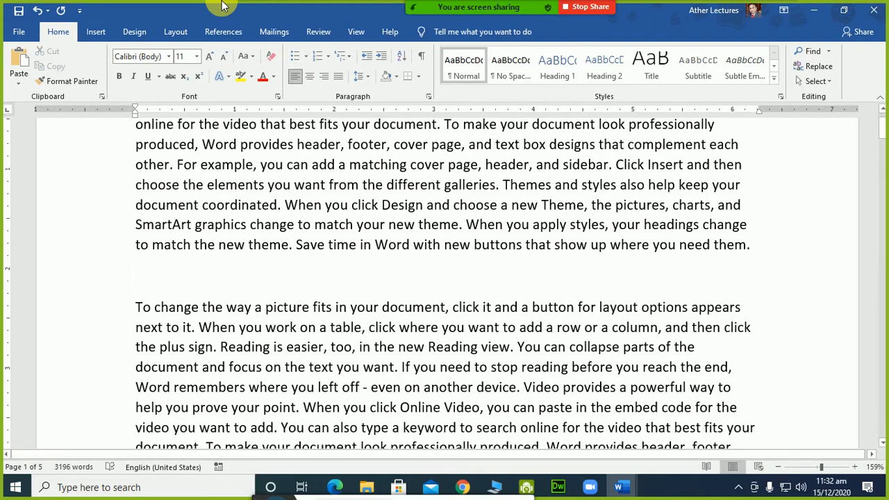
{"action": "key", "text": "Delete"}
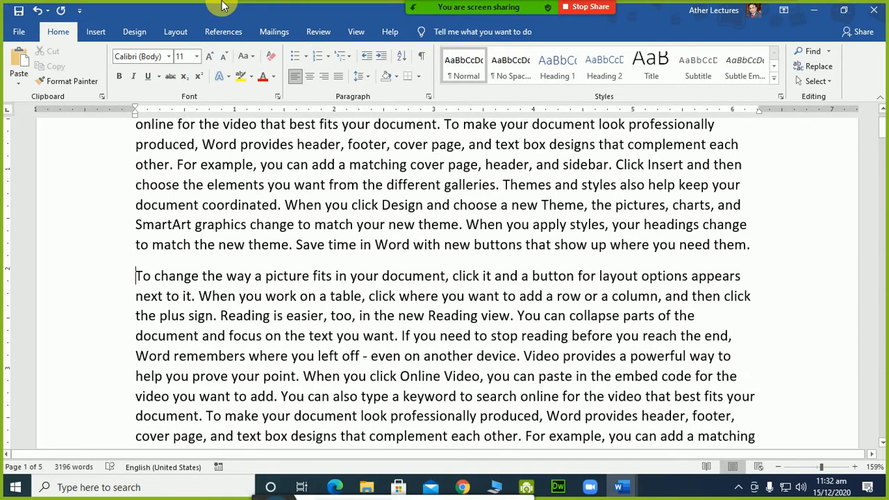
{"action": "key", "text": "Return"}
{"action": "key", "text": "Up"}
{"action": "key", "text": "Return"}
{"action": "key", "text": "Up"}
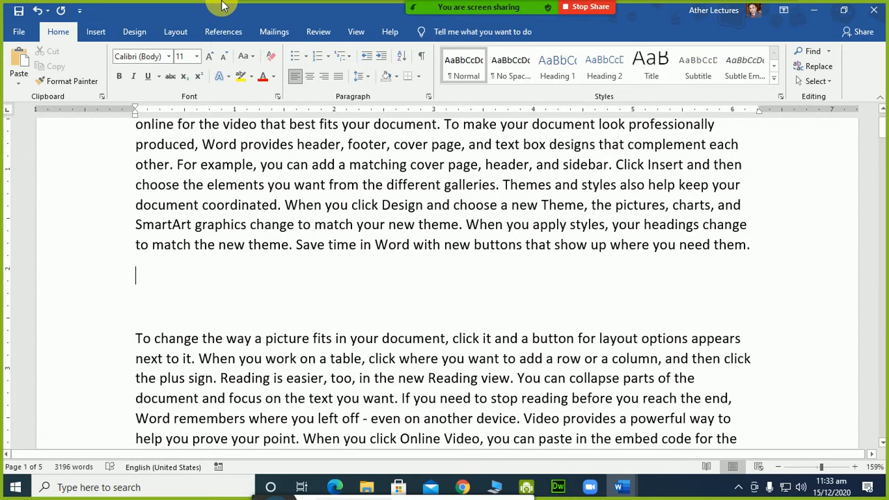
{"action": "scroll", "coordinate": [347, 221], "scroll_direction": "up", "scroll_amount": 1}
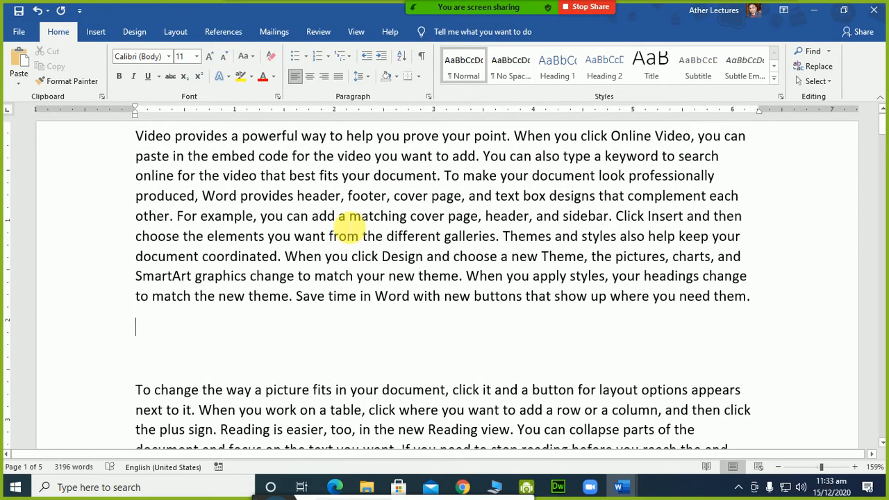
{"action": "left_click", "coordinate": [135, 137]}
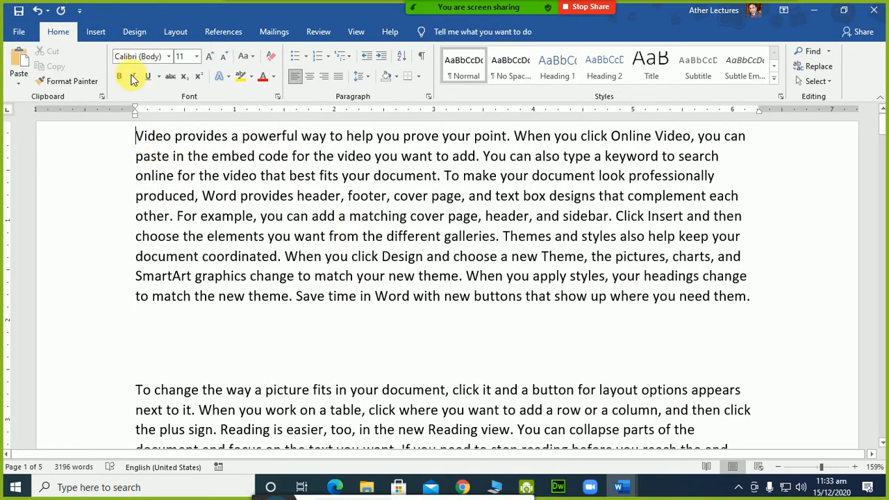
{"action": "left_click", "coordinate": [231, 256]}
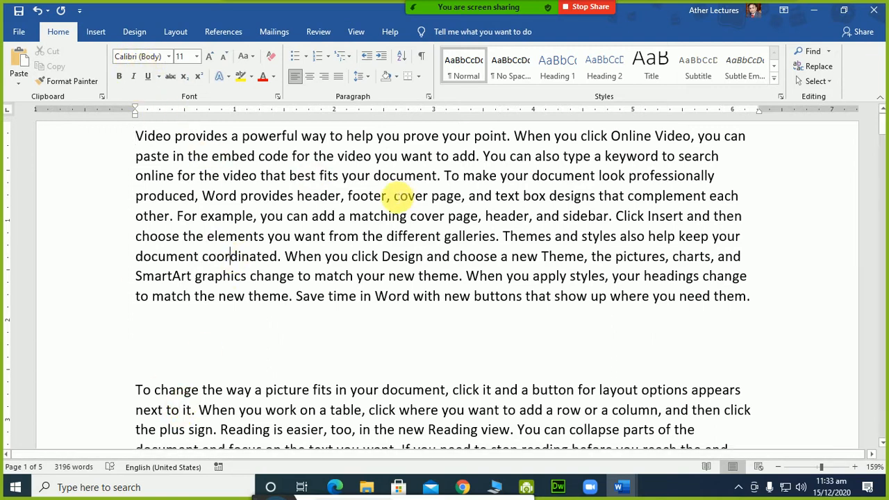
{"action": "left_click", "coordinate": [391, 195]}
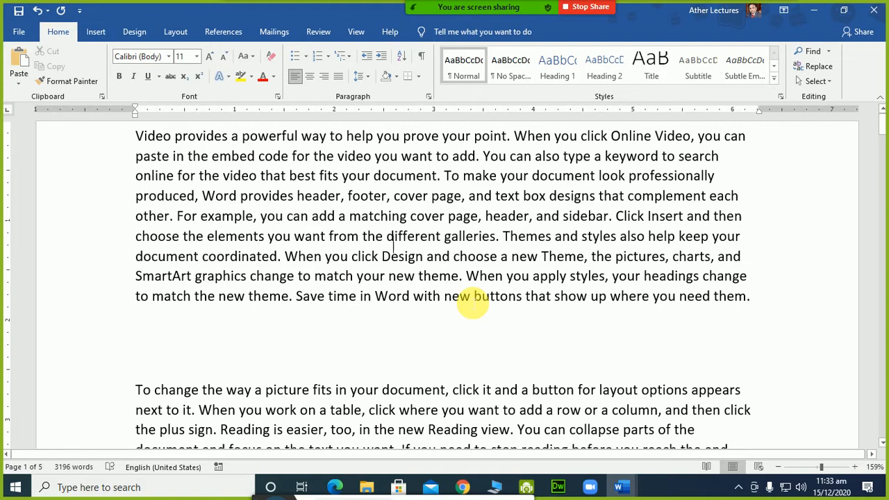
{"action": "key", "text": "Down"}
{"action": "scroll", "coordinate": [472, 304], "scroll_direction": "down", "scroll_amount": 1}
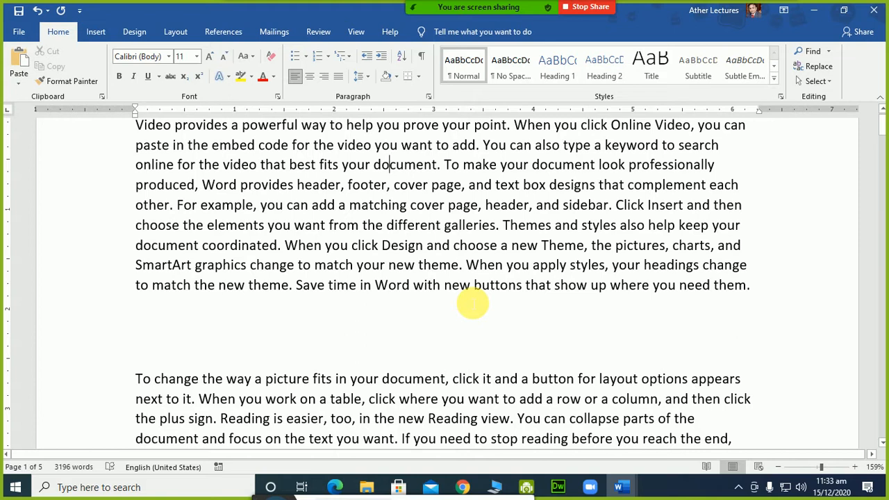
{"action": "left_click", "coordinate": [761, 290]}
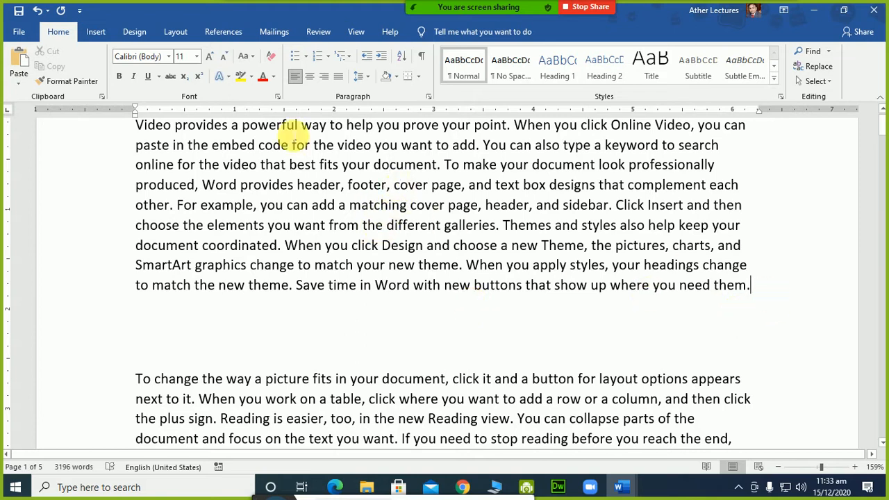
- Change the font of the entire opening paragraph to Times New Roman
{"action": "triple_click", "coordinate": [290, 135]}
{"action": "left_click", "coordinate": [137, 57]}
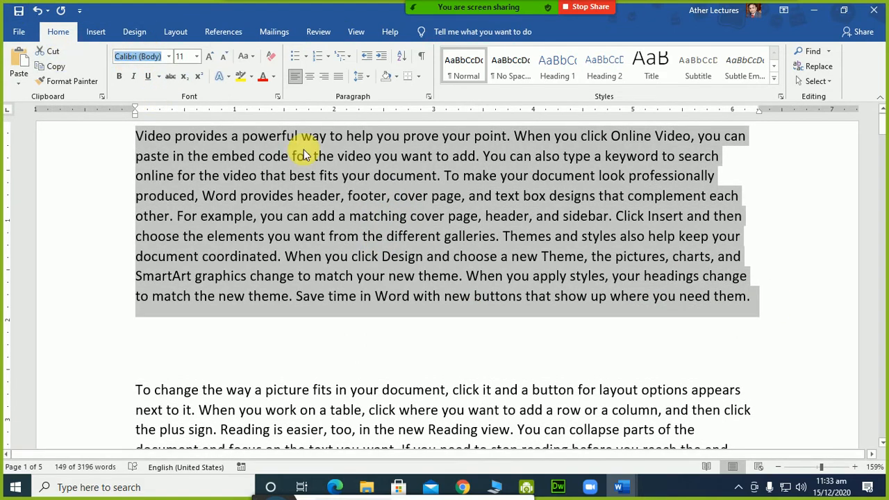
{"action": "type", "text": "Times New Ro"}
{"action": "key", "text": "Return"}
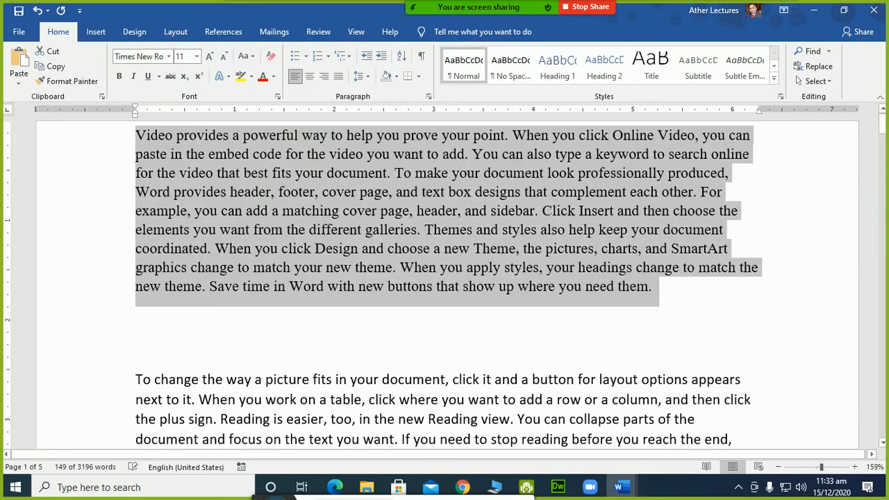
{"action": "left_click", "coordinate": [476, 324]}
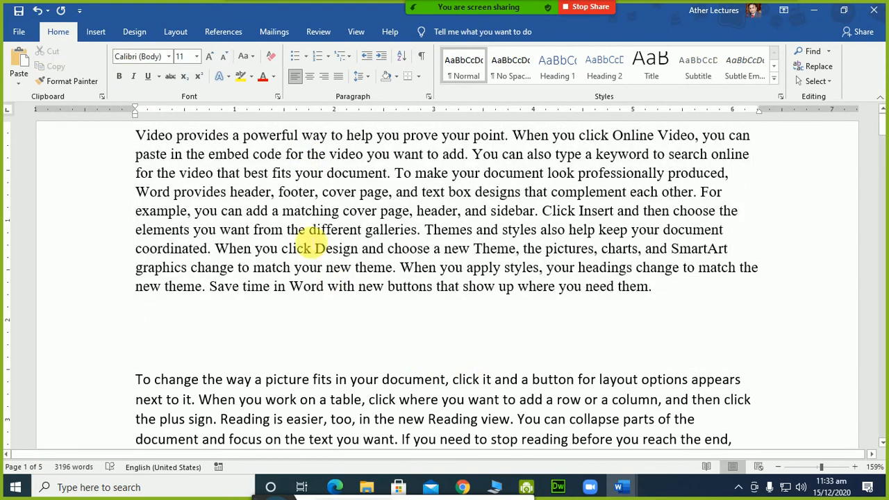
{"action": "left_click_drag", "start_coordinate": [280, 193], "coordinate": [460, 230]}
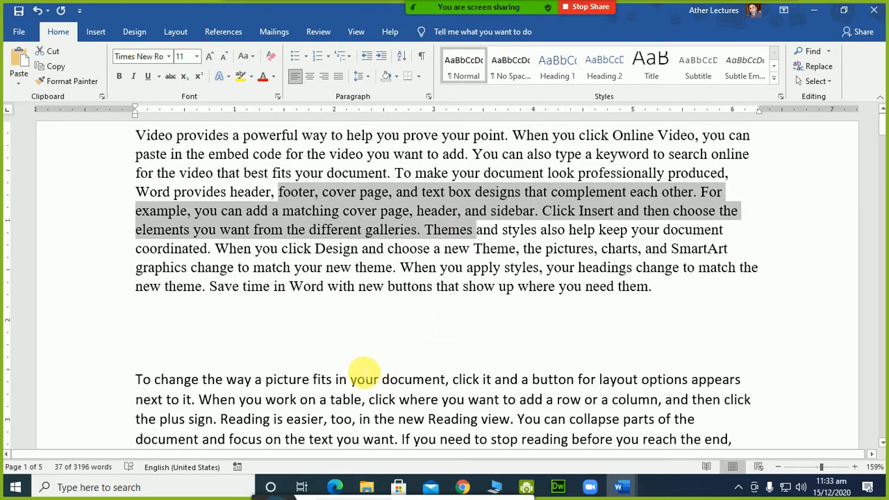
{"action": "left_click_drag", "start_coordinate": [361, 351], "coordinate": [446, 396]}
{"action": "left_click", "coordinate": [345, 351]}
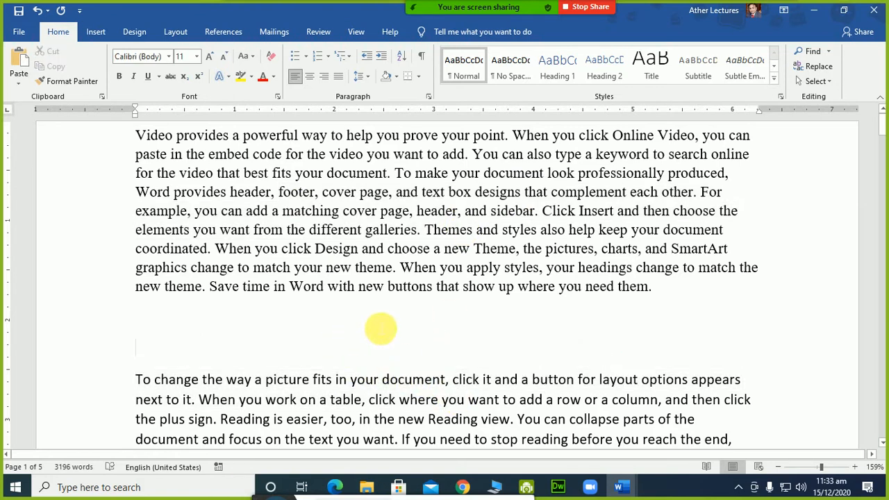
{"action": "scroll", "coordinate": [414, 302], "scroll_direction": "down", "scroll_amount": 1}
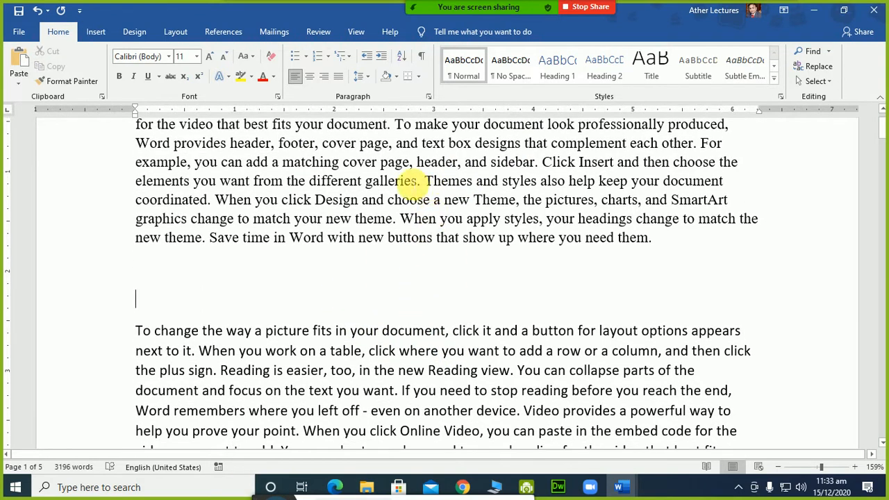
- Copy "header, and sidebar." from the opening paragraph and paste it on a new line below the second paragraph
{"action": "left_click_drag", "start_coordinate": [417, 161], "coordinate": [540, 173]}
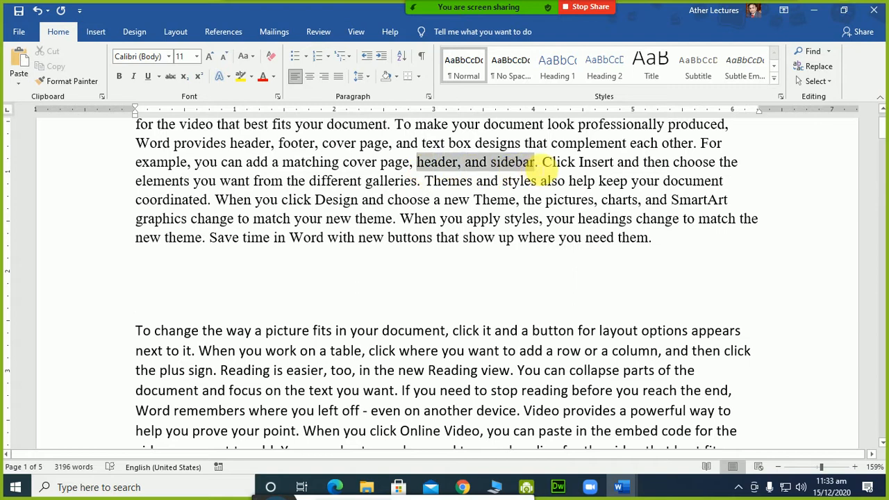
{"action": "right_click", "coordinate": [514, 170]}
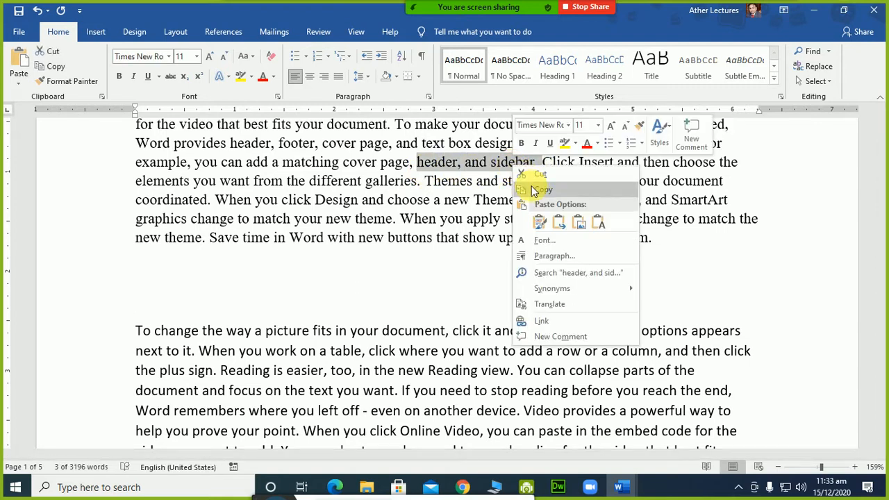
{"action": "left_click", "coordinate": [533, 191]}
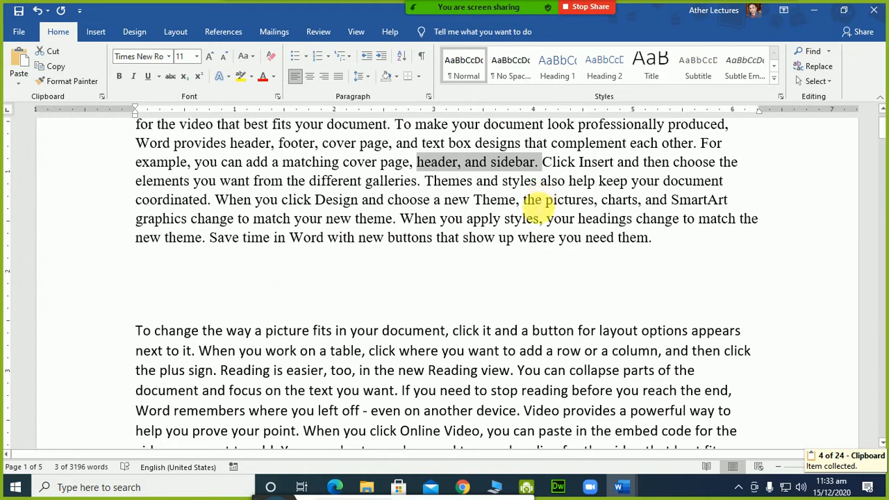
{"action": "scroll", "coordinate": [535, 207], "scroll_direction": "down", "scroll_amount": 3}
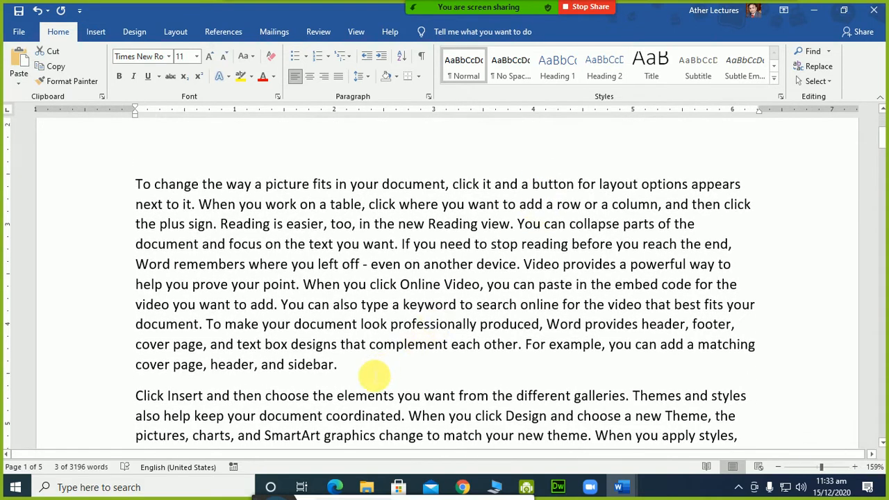
{"action": "left_click", "coordinate": [374, 375]}
{"action": "key", "text": "Return"}
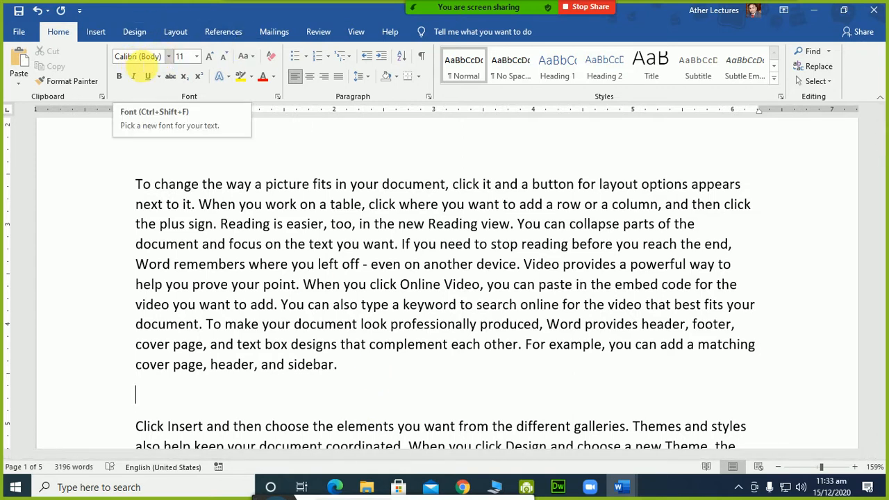
{"action": "scroll", "coordinate": [221, 227], "scroll_direction": "down", "scroll_amount": 3}
{"action": "key", "text": "ctrl+v"}
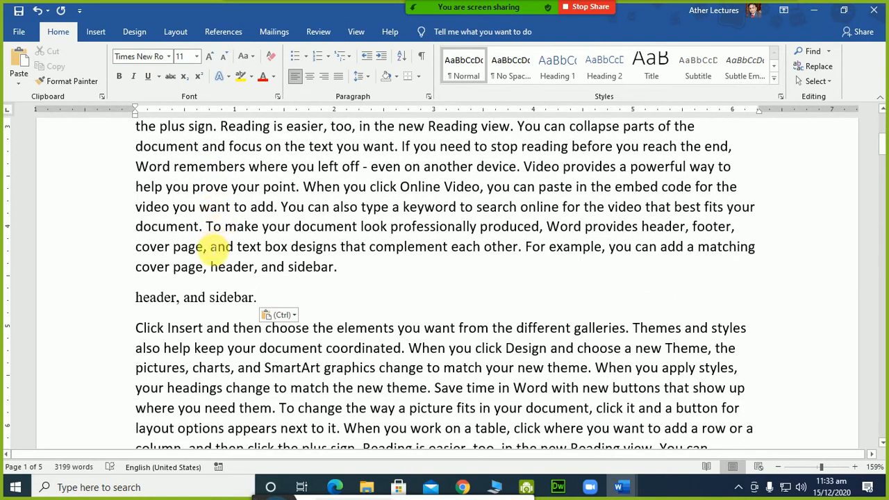
- Apply the Merge Formatting paste option to the pasted phrase, then convert it with the Picture option
{"action": "left_click", "coordinate": [293, 317]}
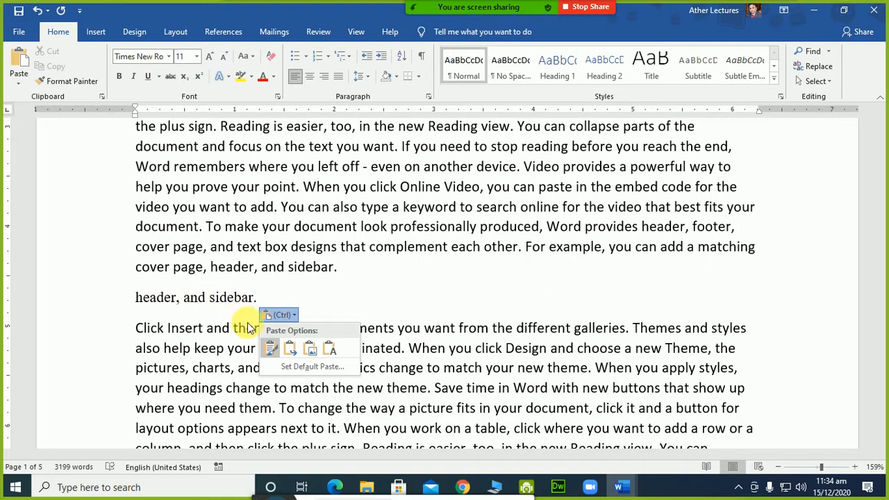
{"action": "left_click", "coordinate": [289, 354]}
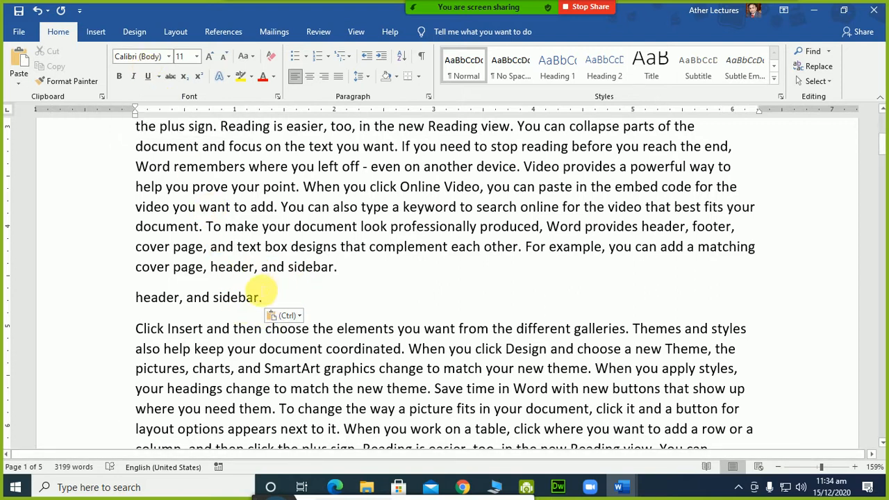
{"action": "left_click", "coordinate": [285, 314]}
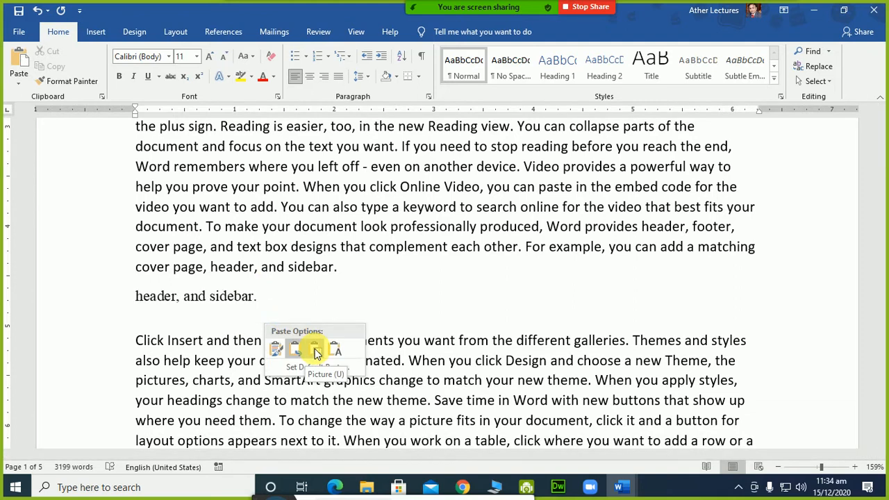
{"action": "left_click", "coordinate": [316, 352]}
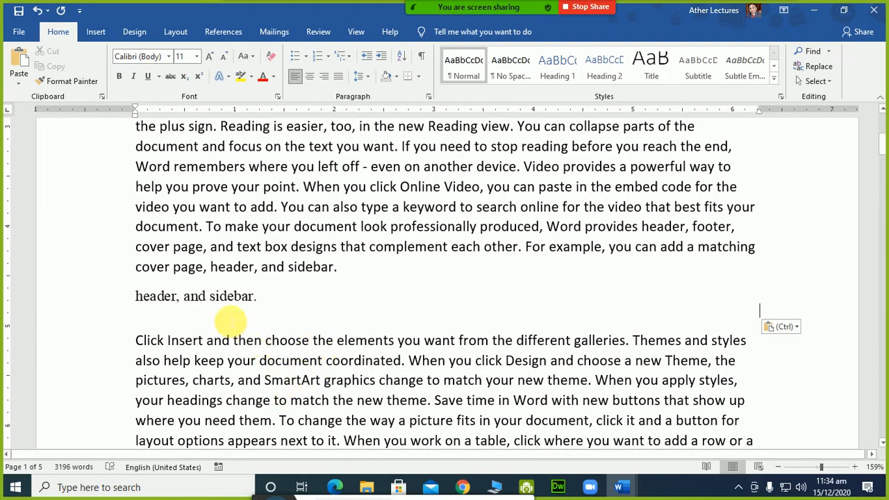
- Move the pasted picture into the last line of the paragraph above and back to its own line, closing the meeting time-limit popup
{"action": "left_click", "coordinate": [220, 312]}
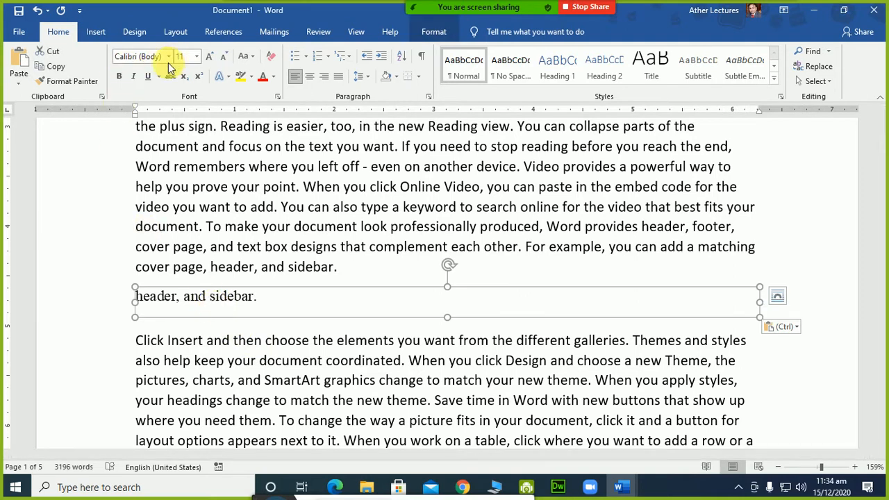
{"action": "left_click_drag", "start_coordinate": [215, 310], "coordinate": [235, 302]}
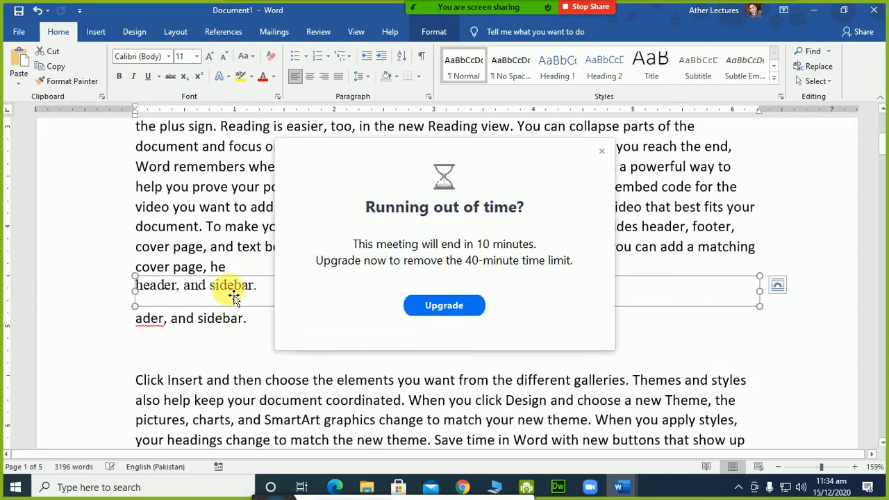
{"action": "left_click", "coordinate": [601, 150]}
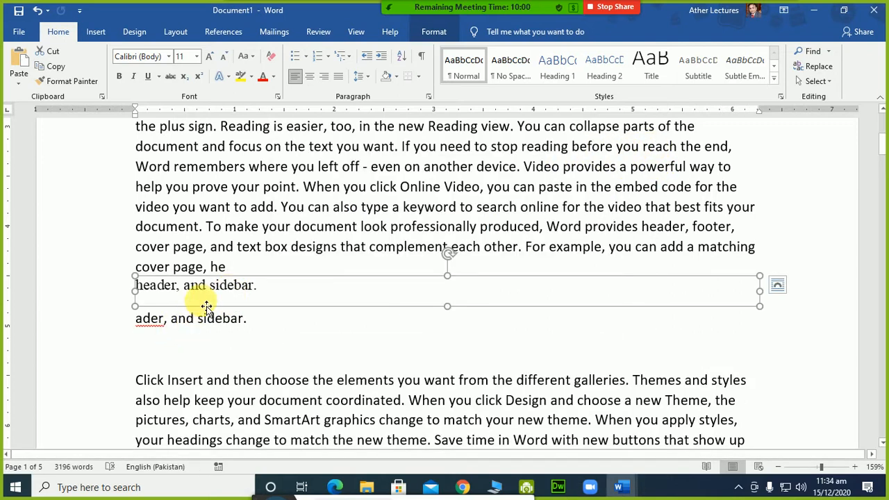
{"action": "left_click_drag", "start_coordinate": [208, 292], "coordinate": [212, 345]}
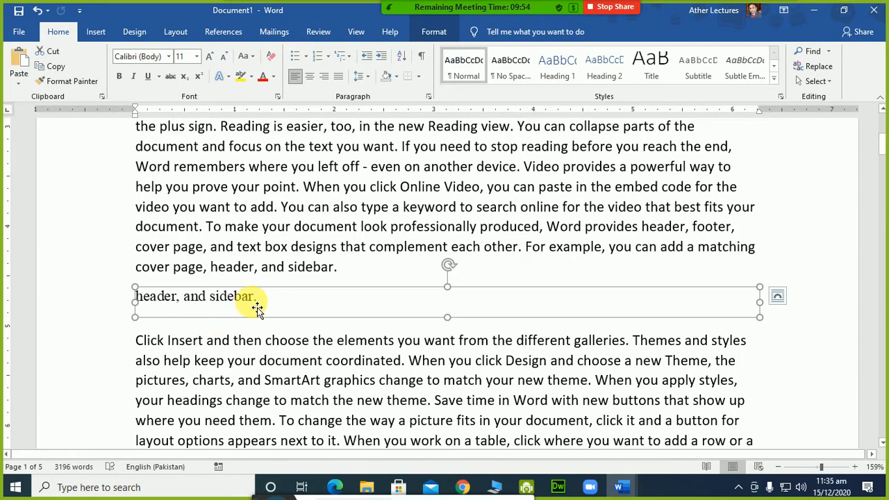
- Remove the picture and paste the copied phrase "header, and sidebar." again in its place
{"action": "left_click_drag", "start_coordinate": [259, 310], "coordinate": [263, 314]}
{"action": "key", "text": "Delete"}
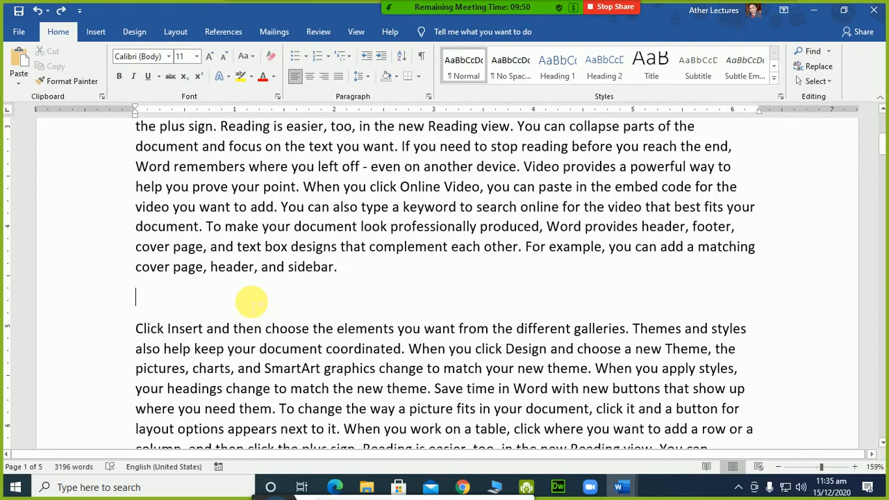
{"action": "key", "text": "ctrl+v"}
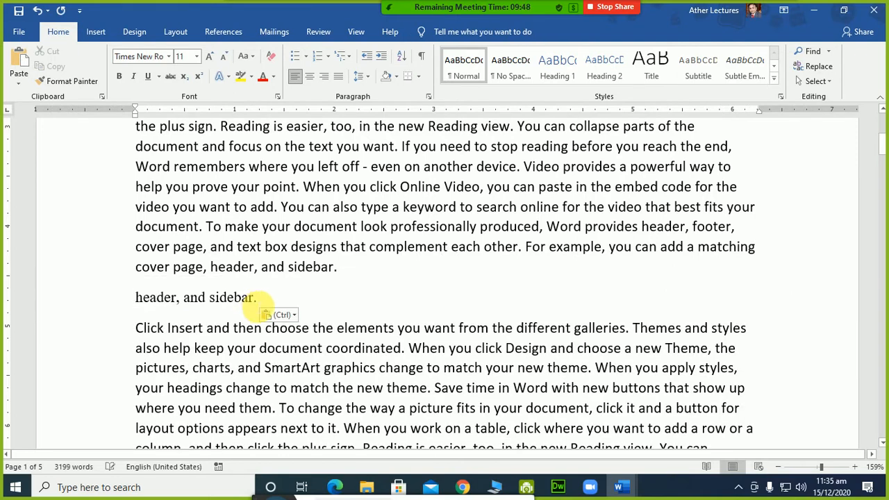
- Apply the Keep Text Only paste option to the pasted phrase, then switch it back to Keep Source Formatting
{"action": "left_click", "coordinate": [297, 316]}
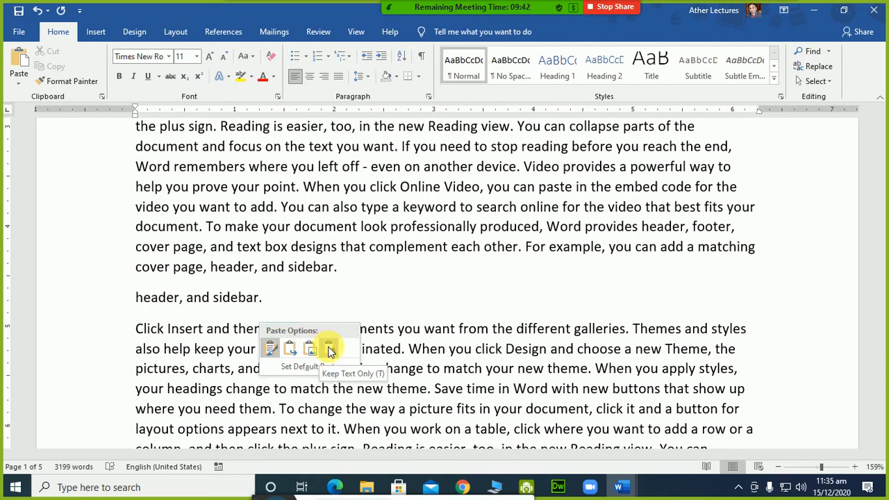
{"action": "left_click", "coordinate": [330, 351]}
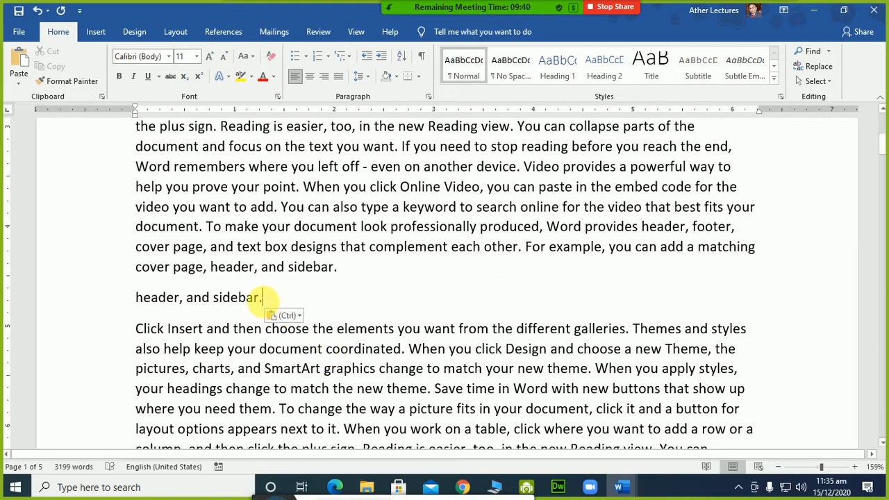
{"action": "left_click_drag", "start_coordinate": [262, 297], "coordinate": [135, 299]}
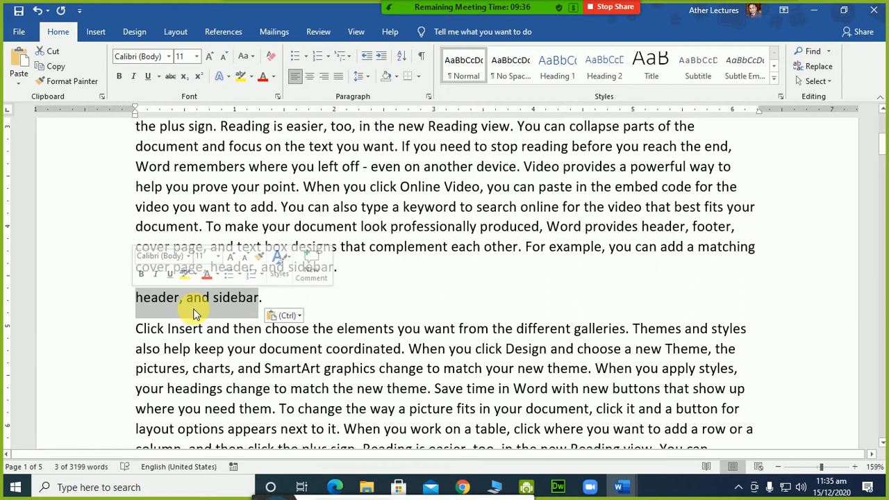
{"action": "left_click", "coordinate": [278, 304]}
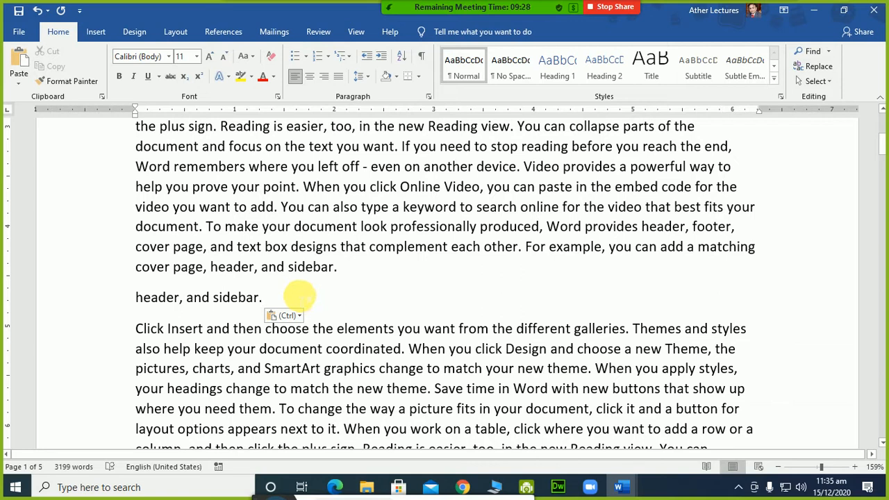
{"action": "left_click", "coordinate": [287, 315]}
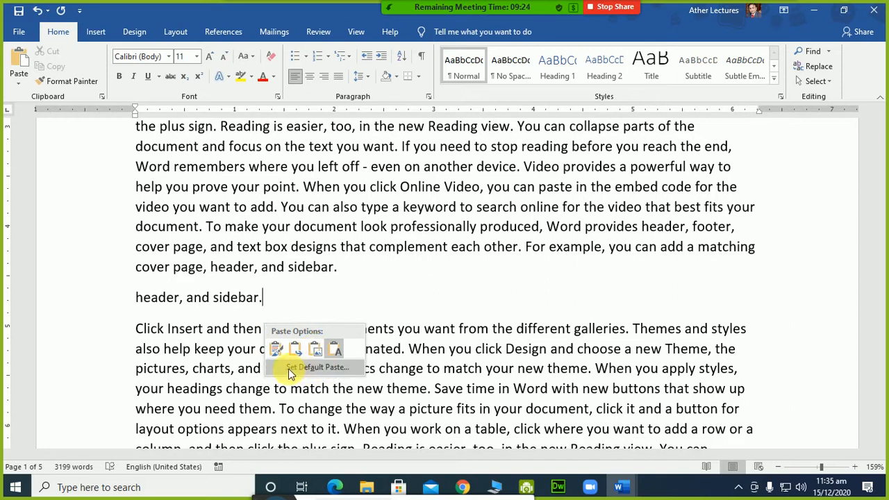
{"action": "left_click", "coordinate": [275, 349]}
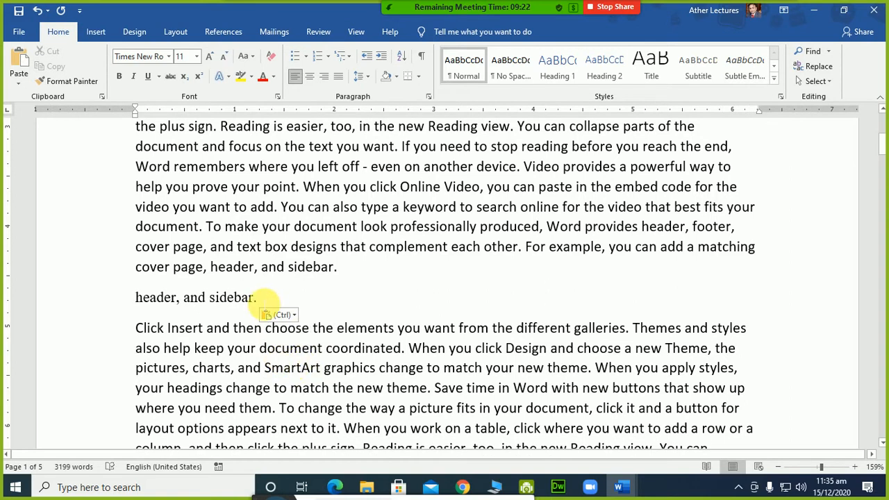
- Review the available paste options and the formats offered in the Paste Special dialog, then close it without pasting
{"action": "left_click", "coordinate": [279, 316]}
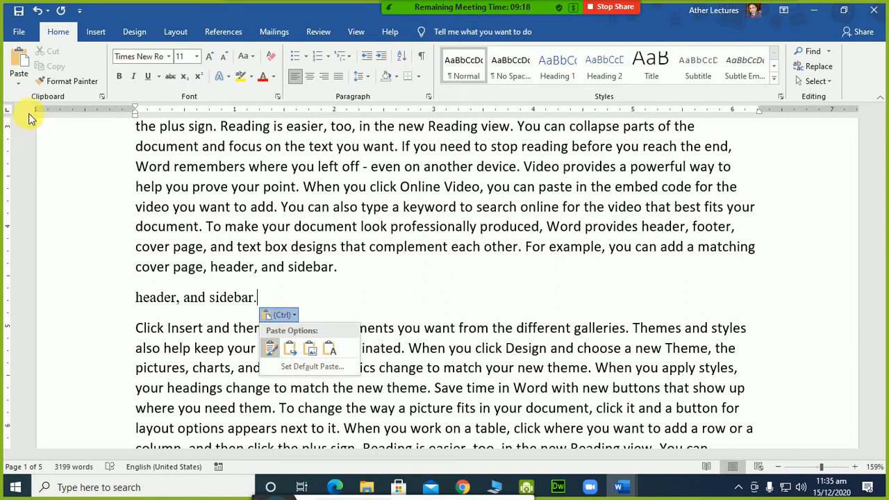
{"action": "left_click", "coordinate": [21, 84]}
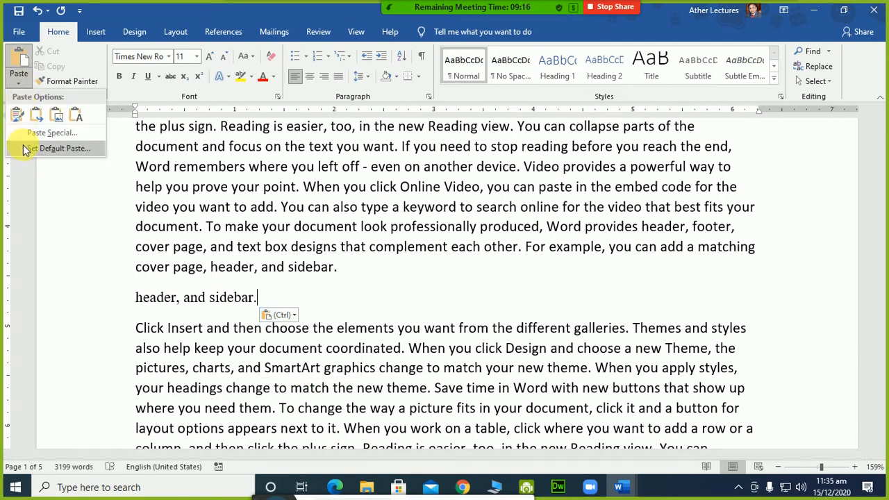
{"action": "left_click", "coordinate": [53, 133]}
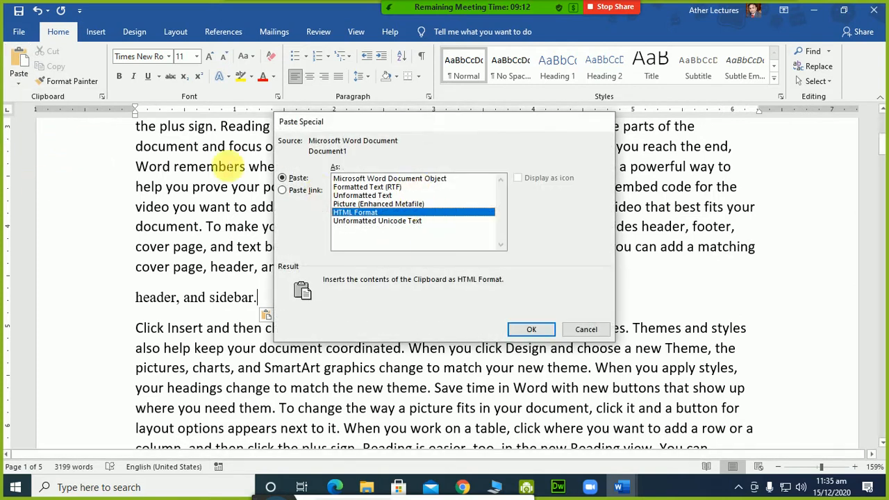
{"action": "key", "text": "Escape"}
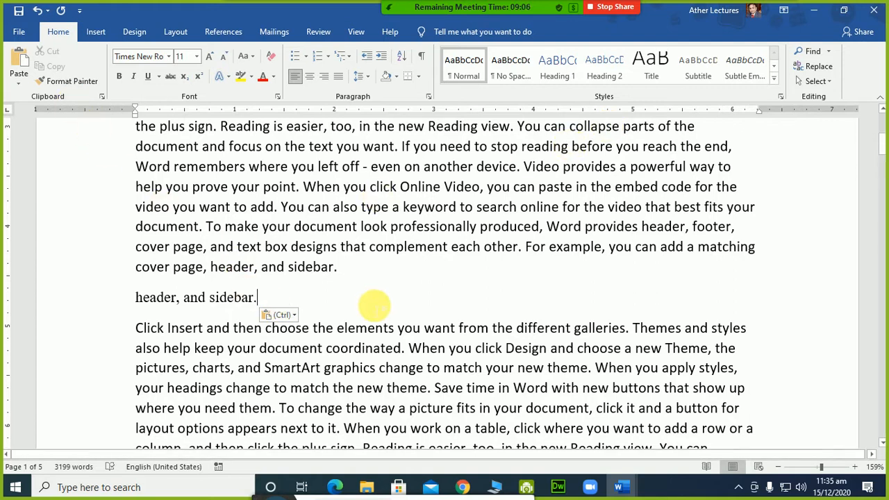
- Delete the pasted phrase "header, and sidebar." and leave the cursor on an empty line between the second and third paragraphs
{"action": "key", "text": "ctrl+z"}
{"action": "key", "text": "ctrl+z"}
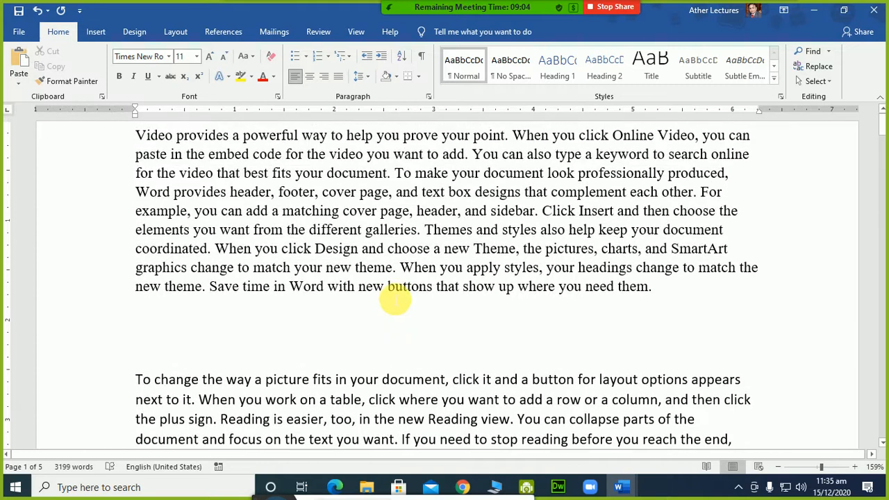
{"action": "left_click", "coordinate": [260, 345]}
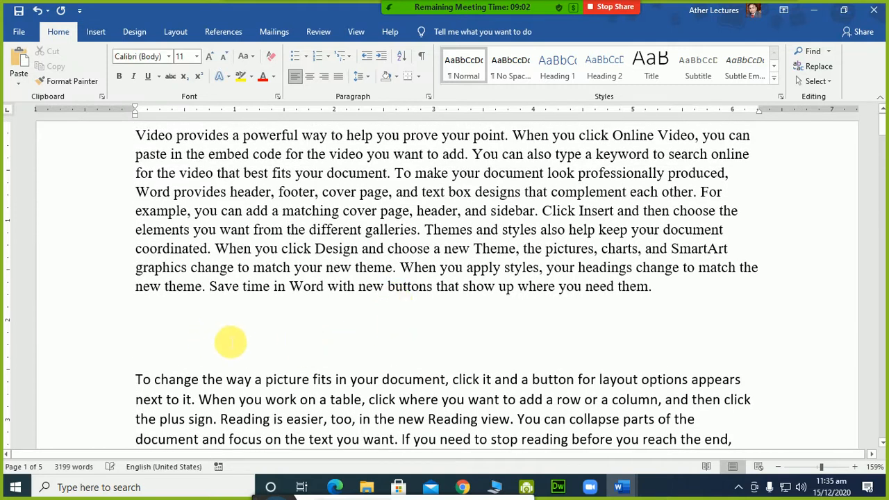
{"action": "scroll", "coordinate": [230, 339], "scroll_direction": "down", "scroll_amount": 7}
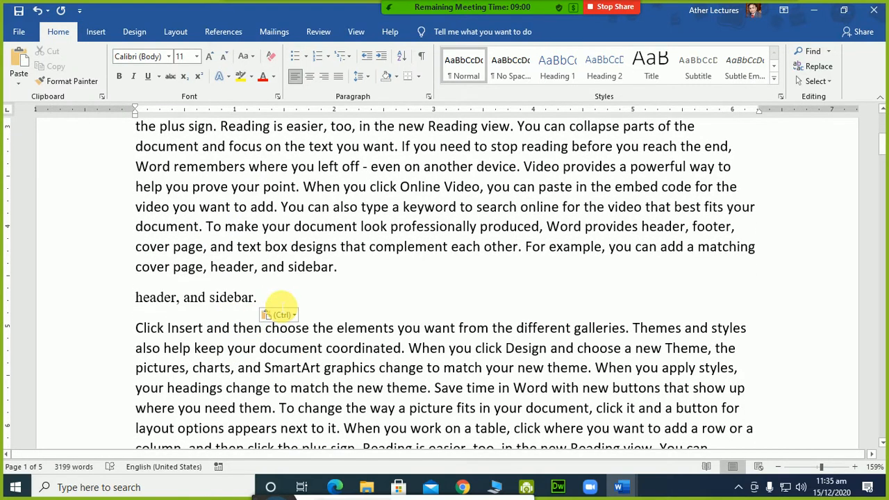
{"action": "left_click_drag", "start_coordinate": [282, 305], "coordinate": [160, 309]}
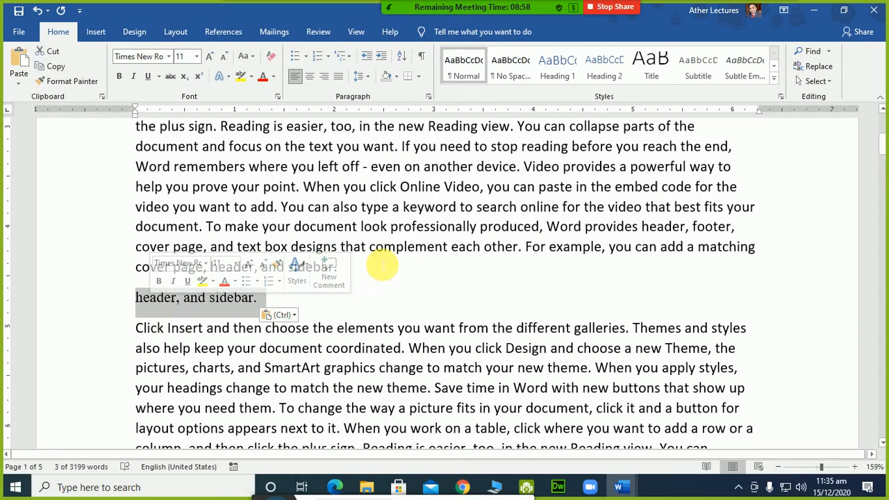
{"action": "key", "text": "Delete"}
{"action": "key", "text": "Return"}
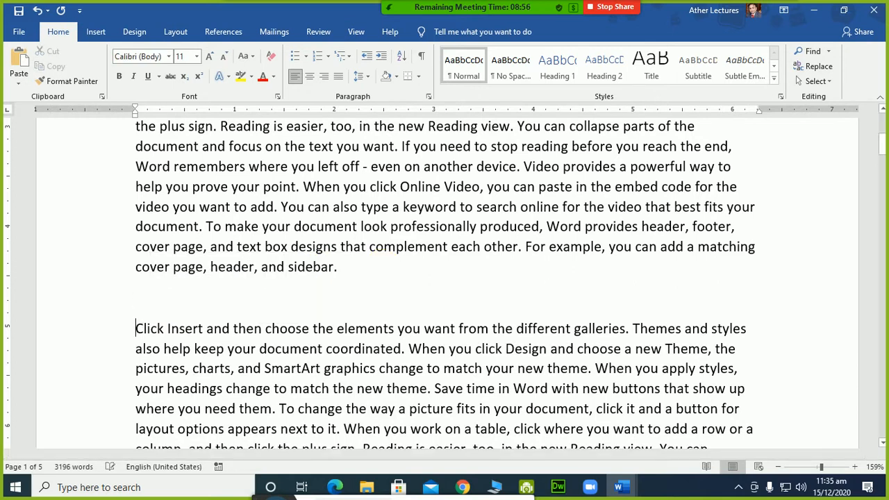
{"action": "key", "text": "Up"}
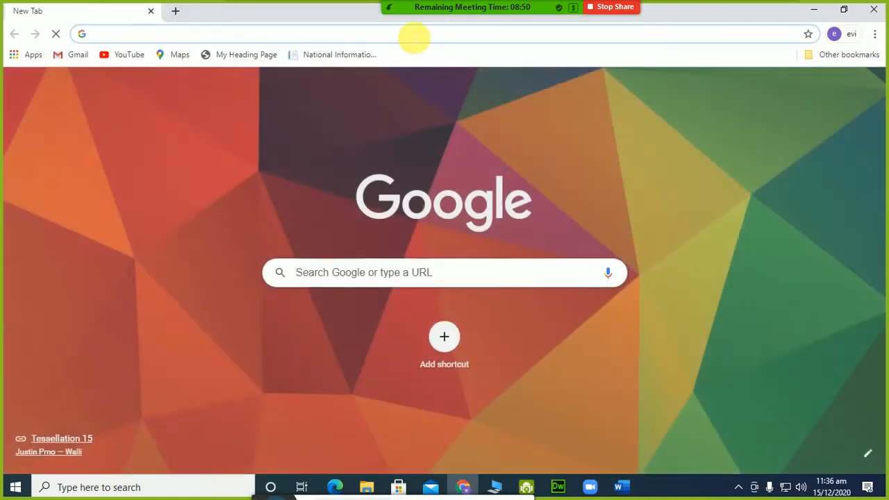
- Search Google for "edgevisioninstitue", accept the corrected query "edge vision institute", and open the edgevisioninstitute.com result
{"action": "left_click", "coordinate": [412, 34]}
{"action": "type", "text": "g"}
{"action": "key", "text": "Tab"}
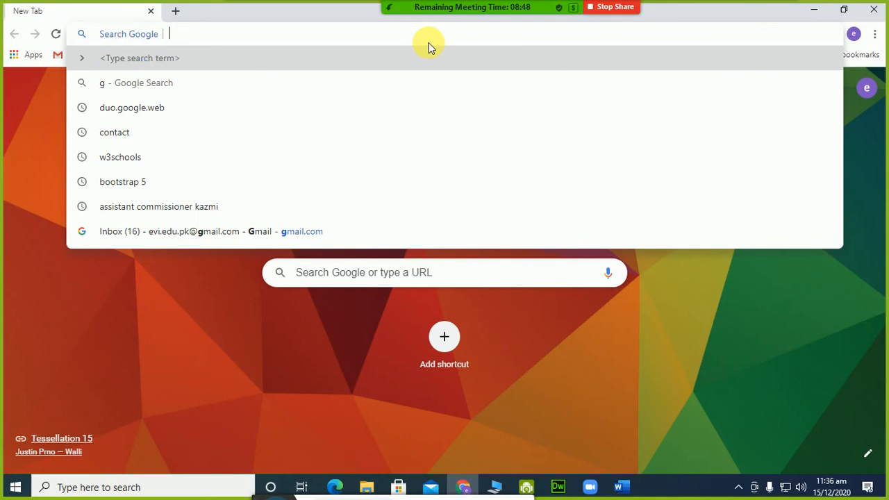
{"action": "type", "text": "edgevis"}
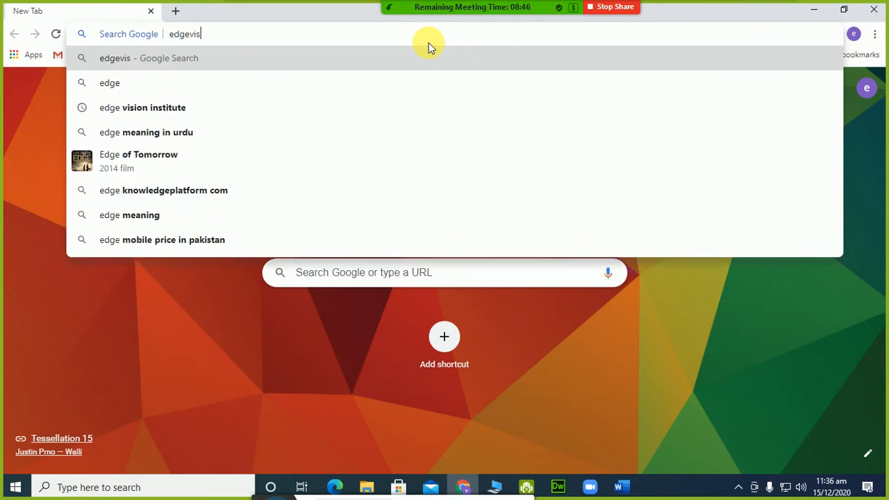
{"action": "type", "text": "ioninstitue"}
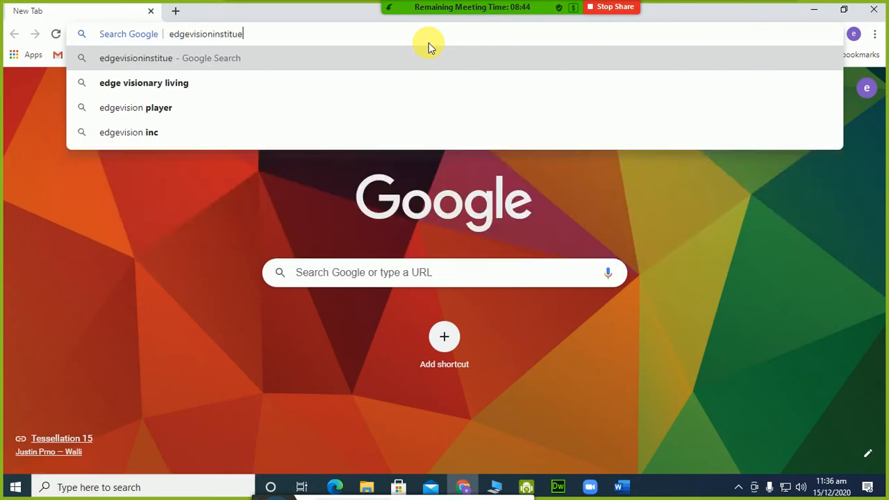
{"action": "key", "text": "Return"}
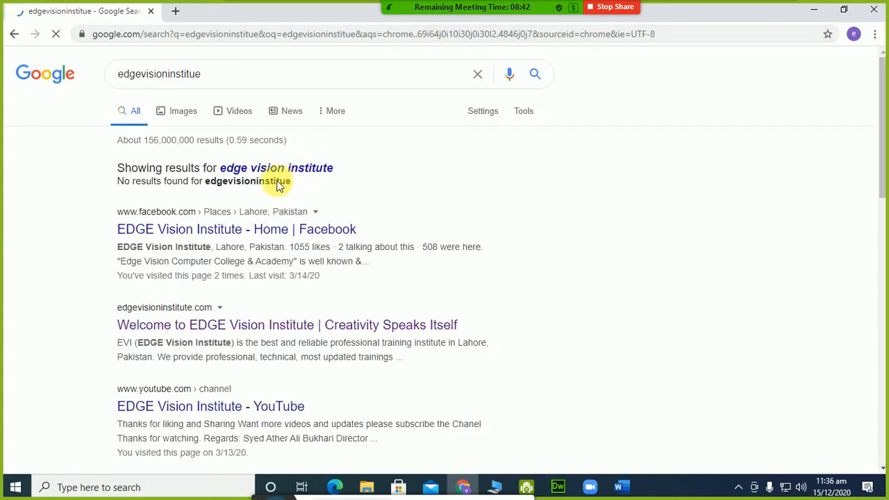
{"action": "left_click", "coordinate": [283, 170]}
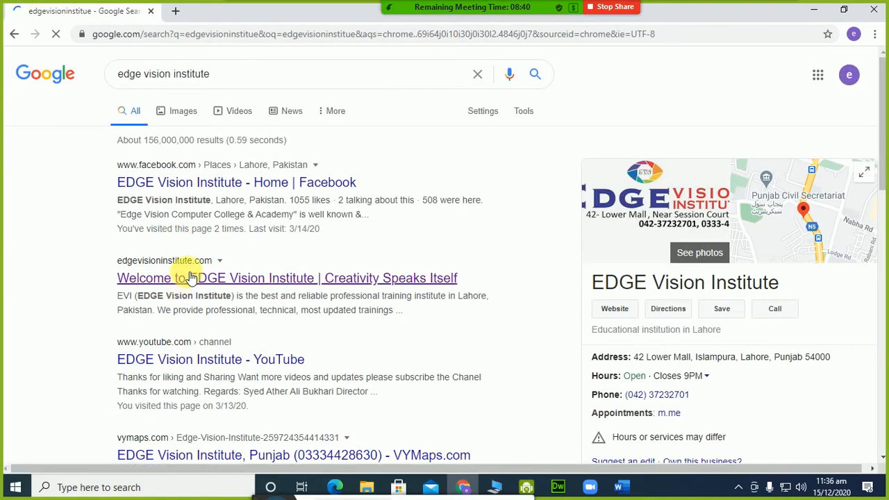
{"action": "left_click", "coordinate": [180, 263]}
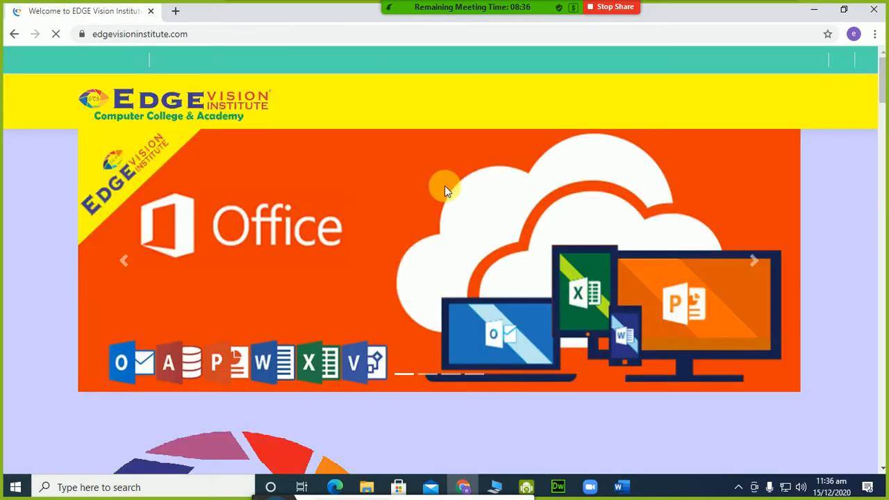
- Copy the italic introduction paragraph under the "About EDGE Vision Institute" heading
{"action": "scroll", "coordinate": [495, 277], "scroll_direction": "down", "scroll_amount": 4}
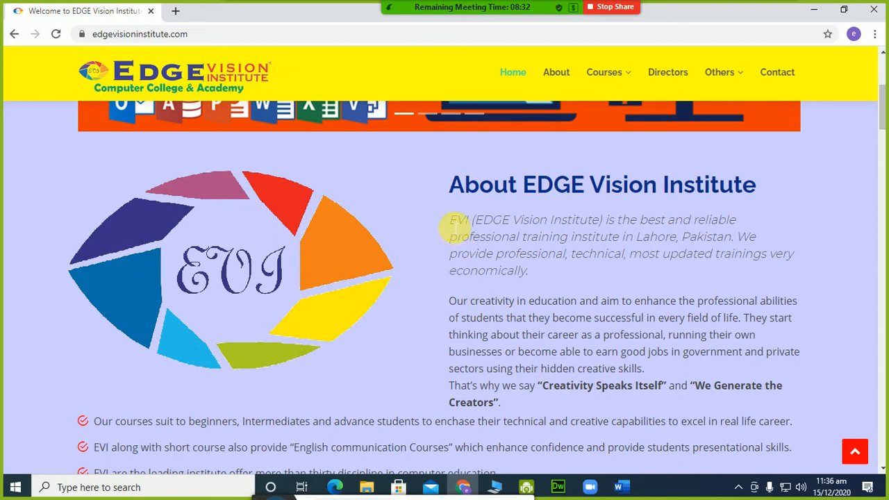
{"action": "left_click_drag", "start_coordinate": [453, 224], "coordinate": [527, 273]}
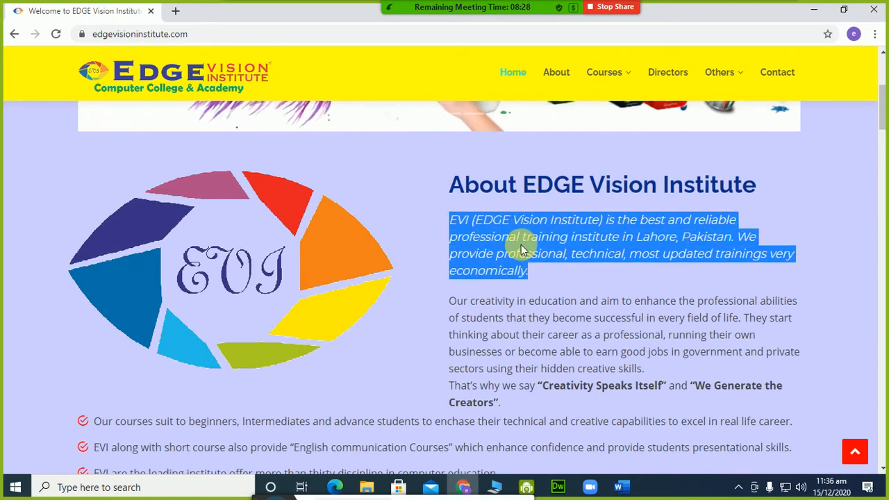
{"action": "right_click", "coordinate": [520, 244]}
{"action": "left_click", "coordinate": [534, 255]}
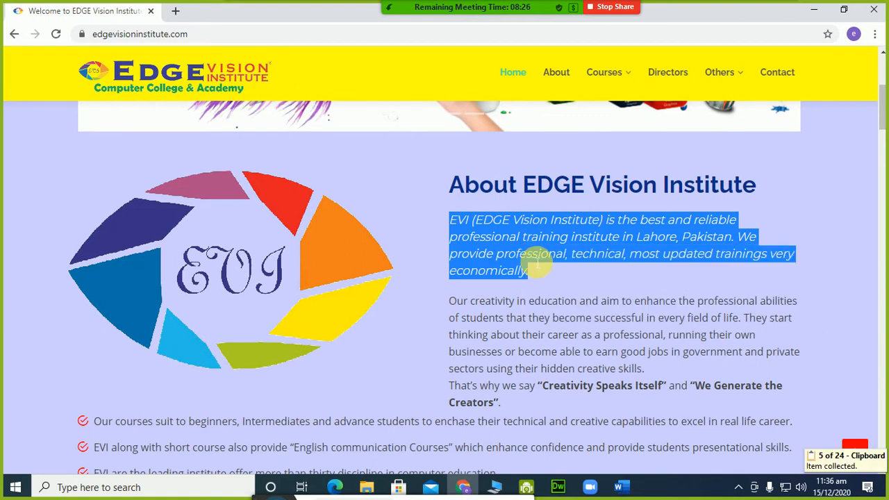
- Switch to Word, paste the copied paragraph on the empty line with Keep Text Only, then undo the paste
{"action": "key", "text": "alt+Tab"}
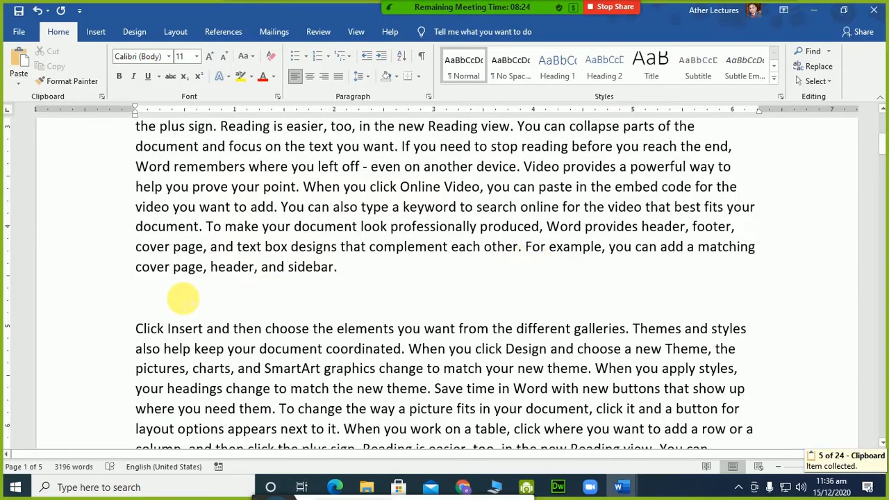
{"action": "right_click", "coordinate": [171, 298]}
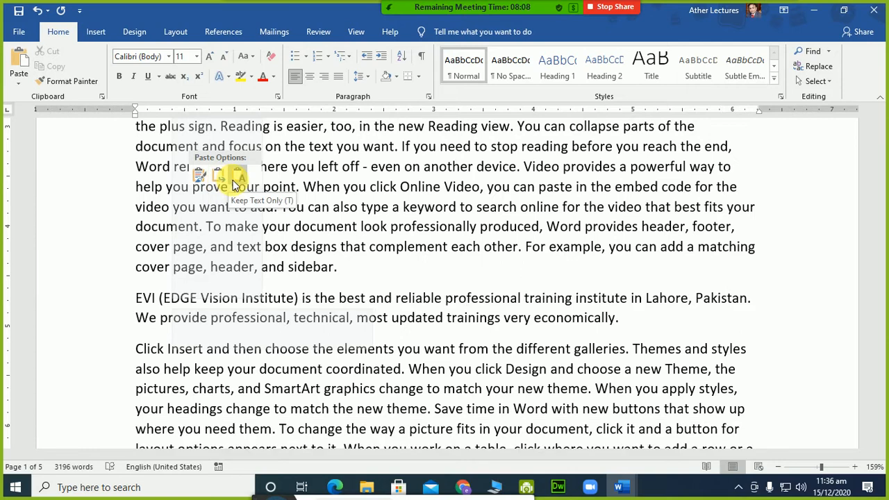
{"action": "left_click", "coordinate": [234, 183]}
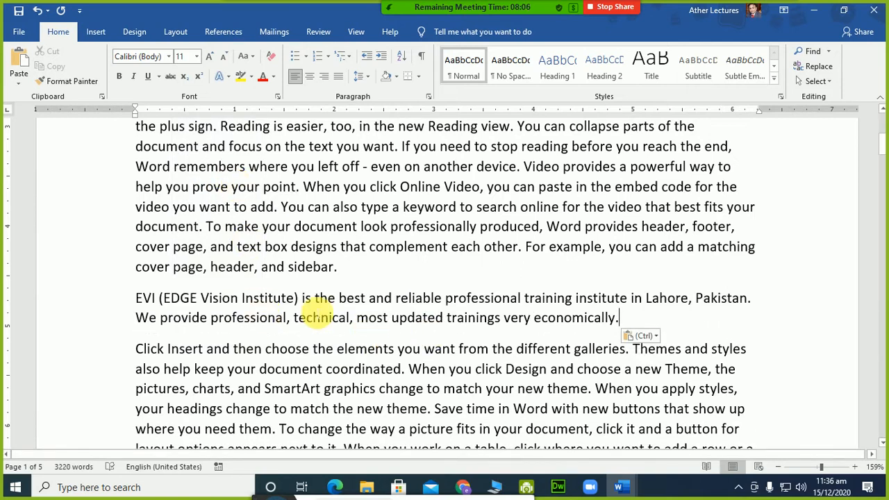
{"action": "left_click", "coordinate": [312, 306]}
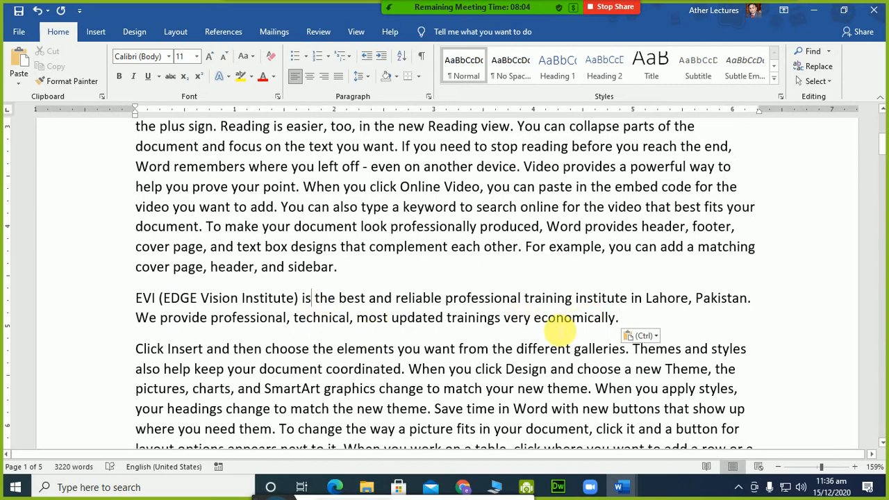
{"action": "key", "text": "ctrl+z"}
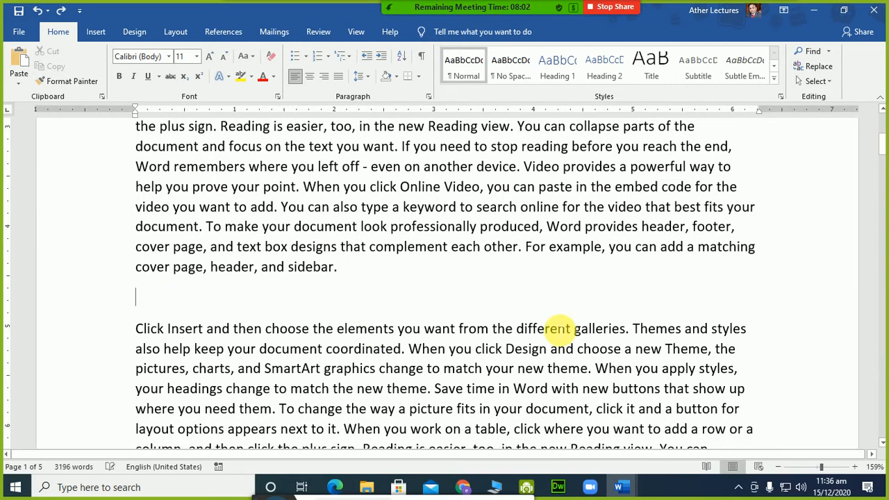
- Switch to Chrome and copy the About section from its heading "About EDGE Vision Institute" through "We Generate the Creators"
{"action": "key", "text": "alt+Tab"}
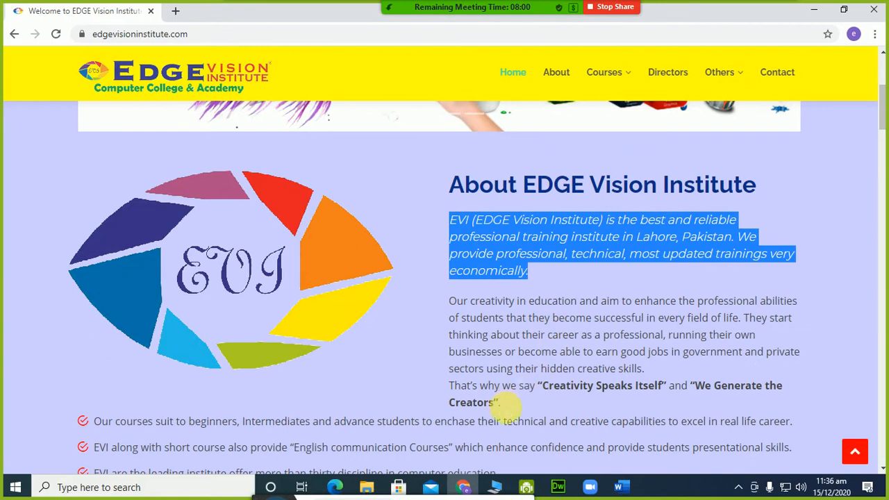
{"action": "left_click_drag", "start_coordinate": [506, 408], "coordinate": [447, 184]}
{"action": "right_click", "coordinate": [463, 186]}
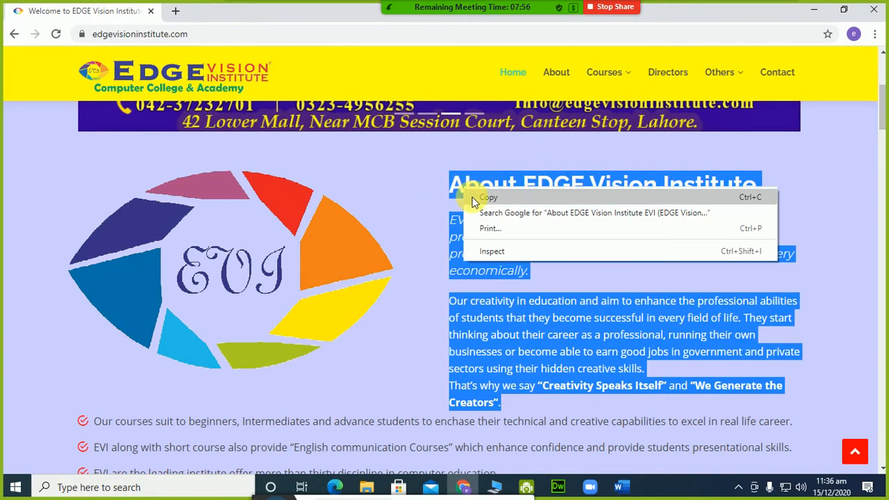
{"action": "left_click", "coordinate": [475, 201]}
- Switch to Word and paste the copied About section on the empty line using Merge Formatting
{"action": "key", "text": "alt+Tab"}
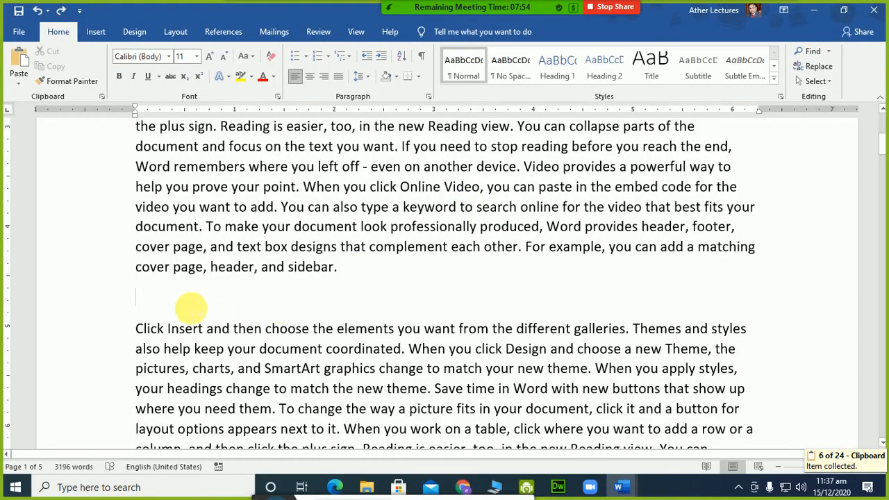
{"action": "right_click", "coordinate": [188, 300]}
{"action": "left_click", "coordinate": [214, 180]}
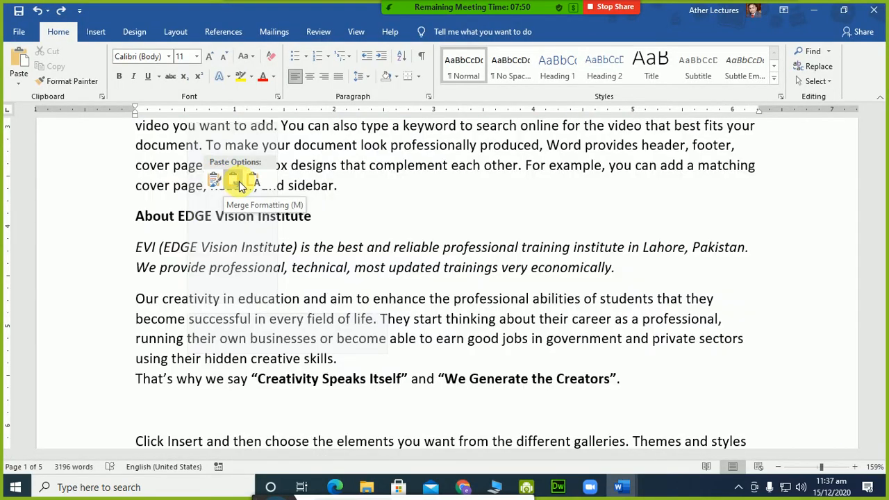
{"action": "left_click", "coordinate": [239, 184]}
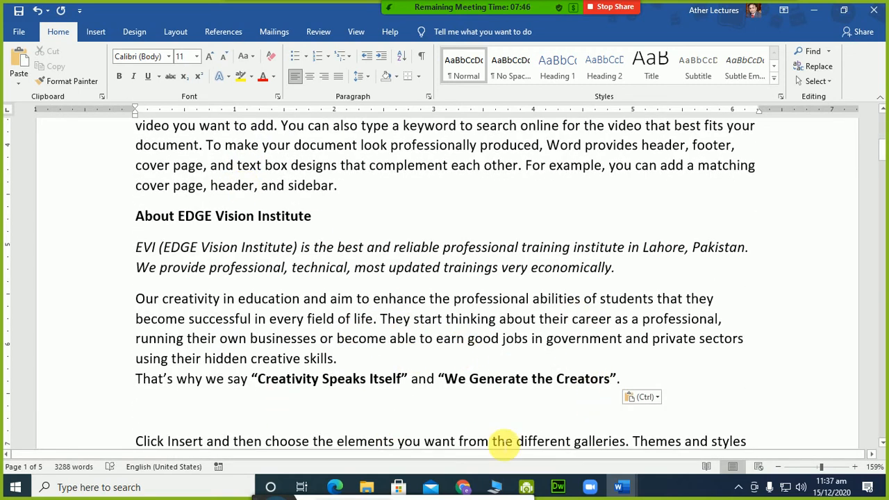
- Show the formatting marks and examine the special spaces around the bold quotations in the pasted text
{"action": "left_click", "coordinate": [422, 59]}
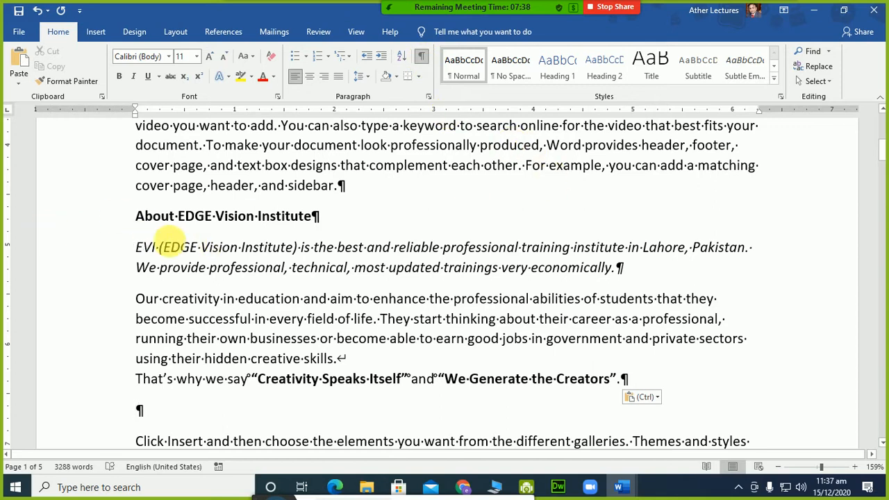
{"action": "left_click_drag", "start_coordinate": [142, 218], "coordinate": [626, 379]}
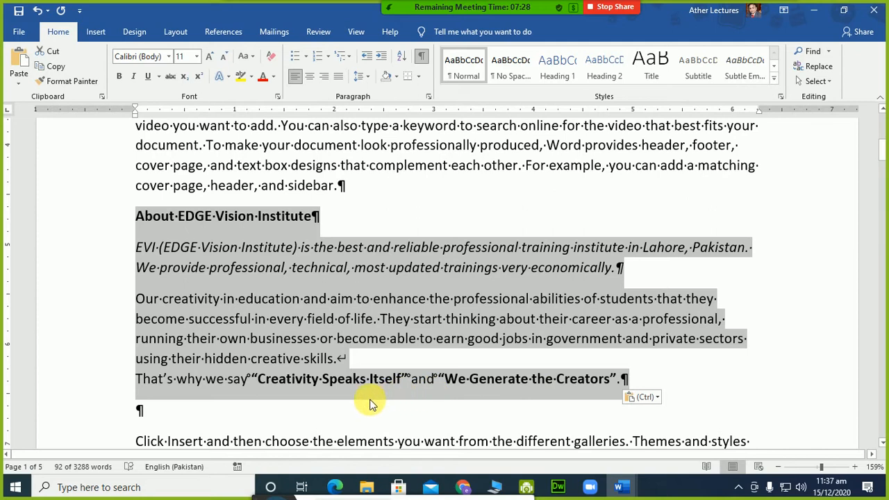
{"action": "left_click", "coordinate": [251, 387]}
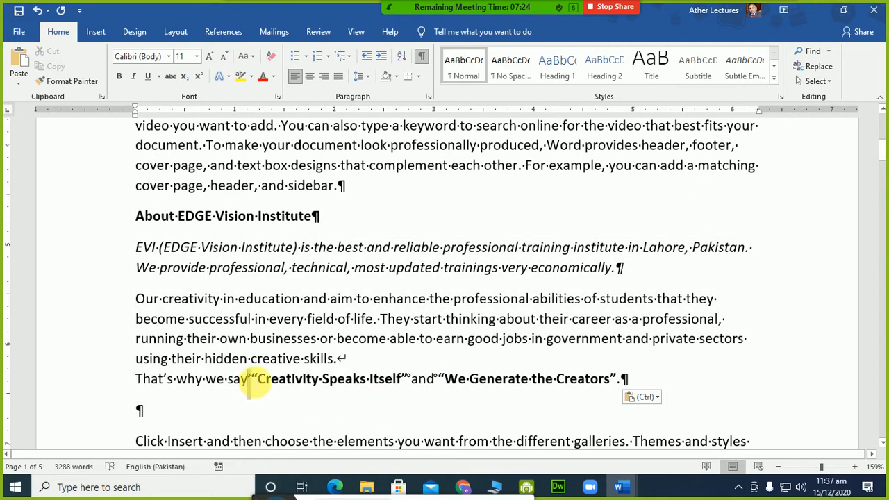
{"action": "left_click", "coordinate": [420, 57]}
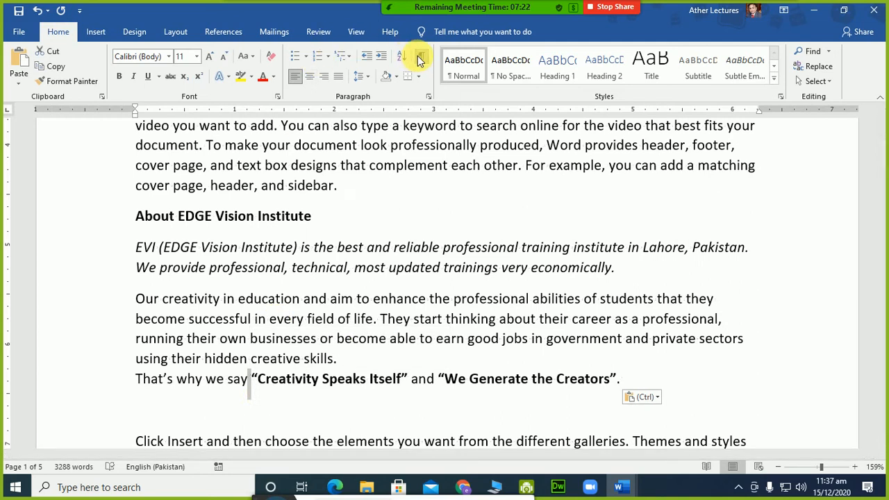
{"action": "left_click", "coordinate": [421, 57]}
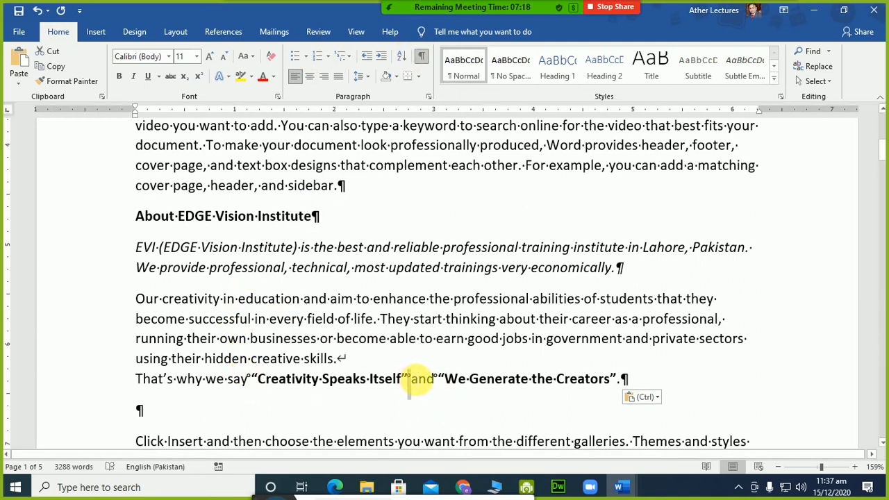
{"action": "left_click_drag", "start_coordinate": [409, 380], "coordinate": [452, 388]}
{"action": "left_click", "coordinate": [436, 380]}
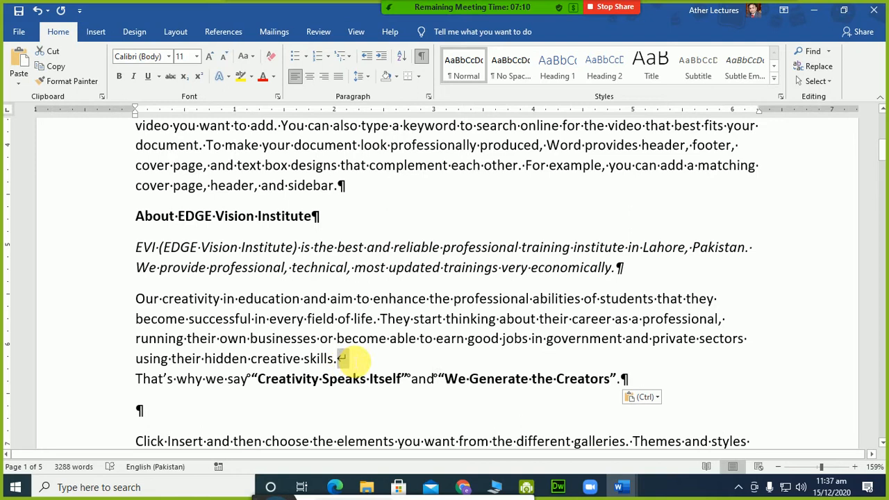
- Replace the manual line break after "hidden creative skills." with a paragraph break
{"action": "left_click_drag", "start_coordinate": [342, 358], "coordinate": [351, 361]}
{"action": "key", "text": "Delete"}
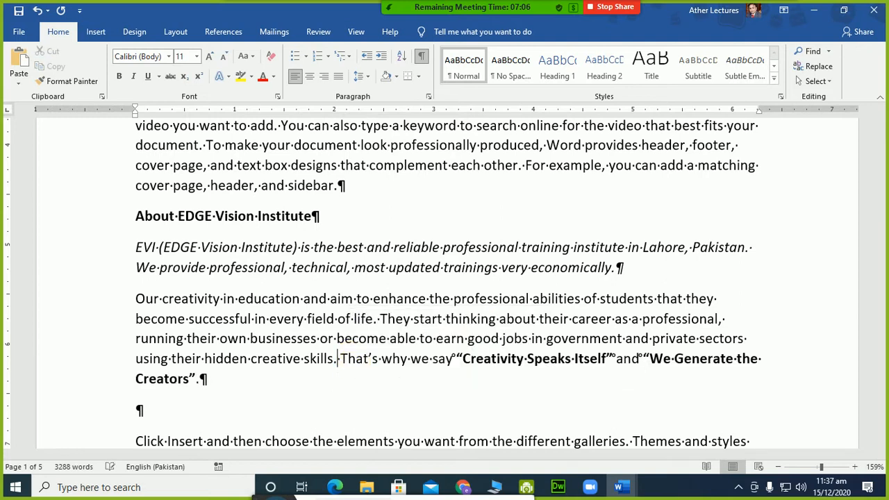
{"action": "key", "text": "Return"}
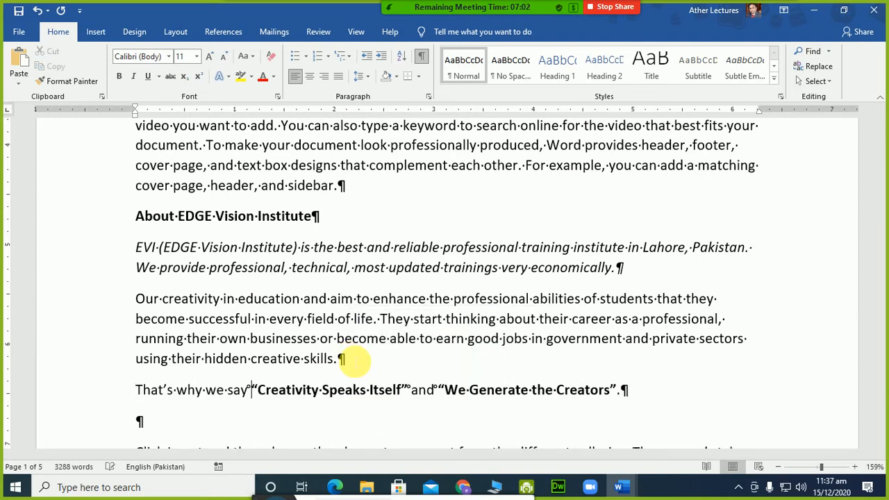
- Replace the nonbreaking spaces around the bold quotations with ordinary spaces, then select the whole "That's why we say" line
{"action": "key", "text": "Right"}
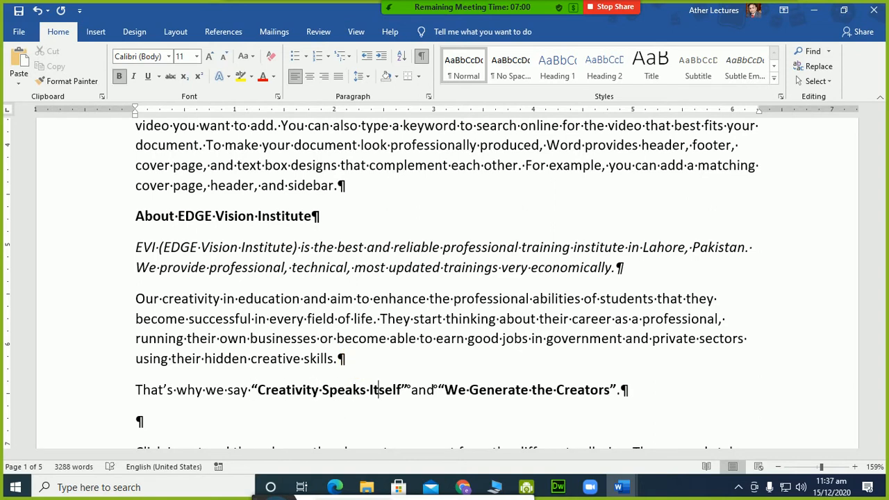
{"action": "left_click", "coordinate": [407, 389]}
{"action": "key", "text": "Right"}
{"action": "left_click", "coordinate": [620, 389]}
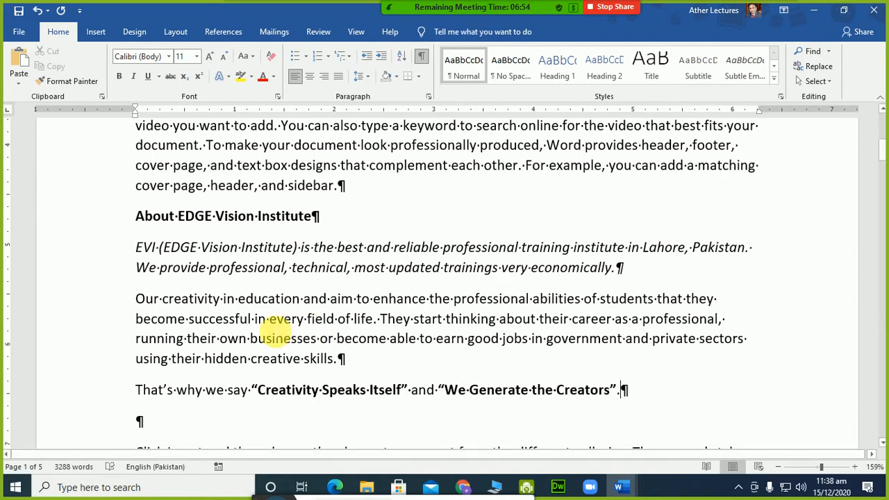
{"action": "scroll", "coordinate": [273, 327], "scroll_direction": "down", "scroll_amount": 1}
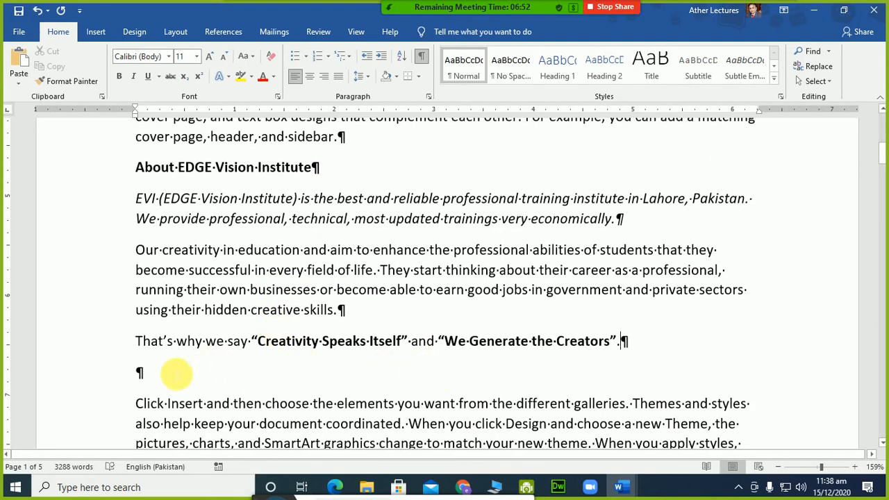
{"action": "mouse_move", "coordinate": [121, 348]}
{"action": "left_mouse_down"}
{"action": "mouse_move", "coordinate": [113, 323]}
{"action": "mouse_move", "coordinate": [127, 351]}
{"action": "left_mouse_up"}
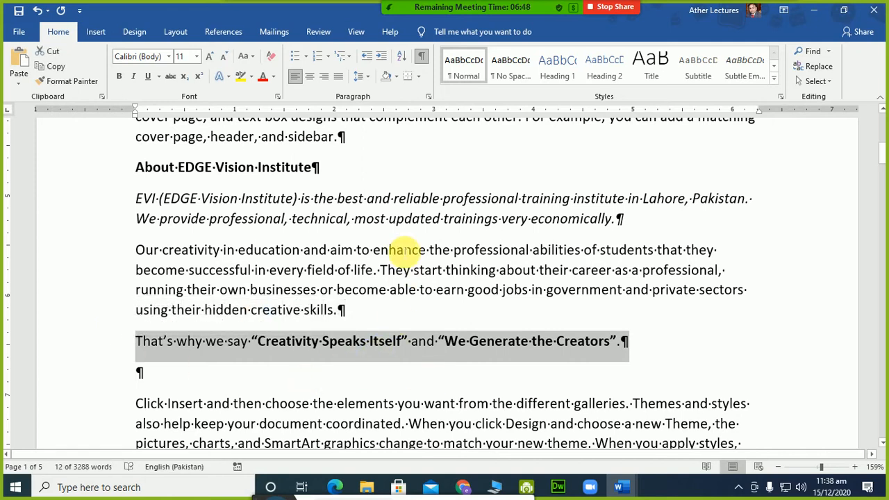
- Switch to Chrome and copy the feature list from "Printing (Free)" to "Separate Labs for Boys & Girls" under WHY EDGE Vision Institute
{"action": "key", "text": "alt+Tab"}
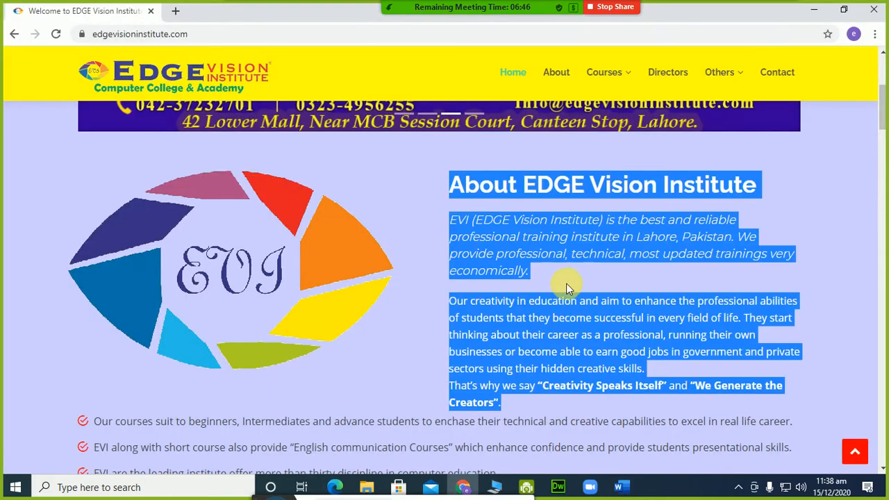
{"action": "scroll", "coordinate": [566, 286], "scroll_direction": "down", "scroll_amount": 5}
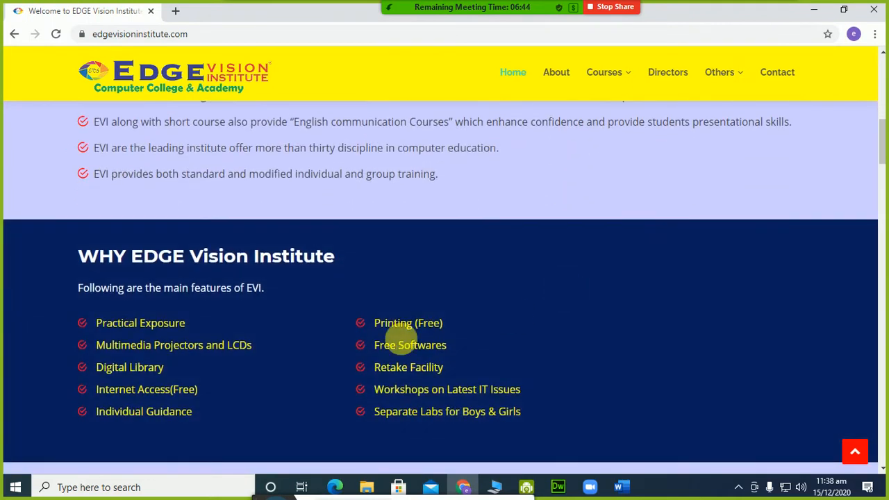
{"action": "left_click_drag", "start_coordinate": [542, 411], "coordinate": [354, 318]}
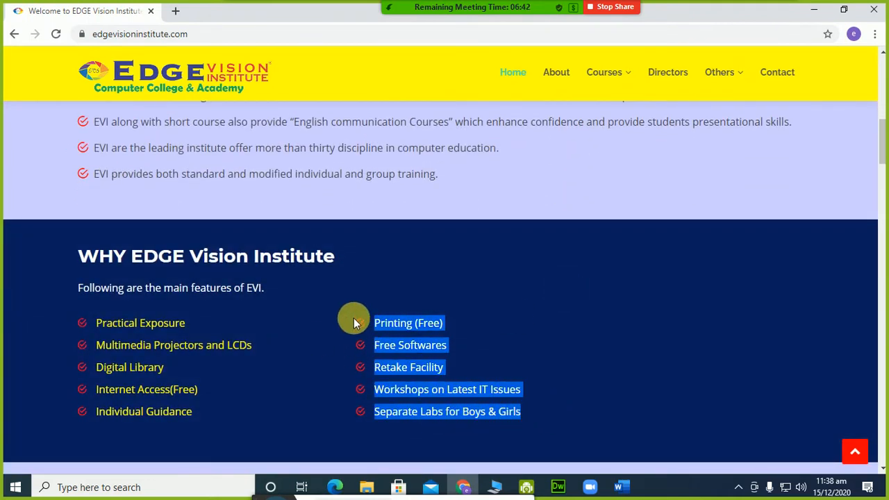
{"action": "key", "text": "ctrl+c"}
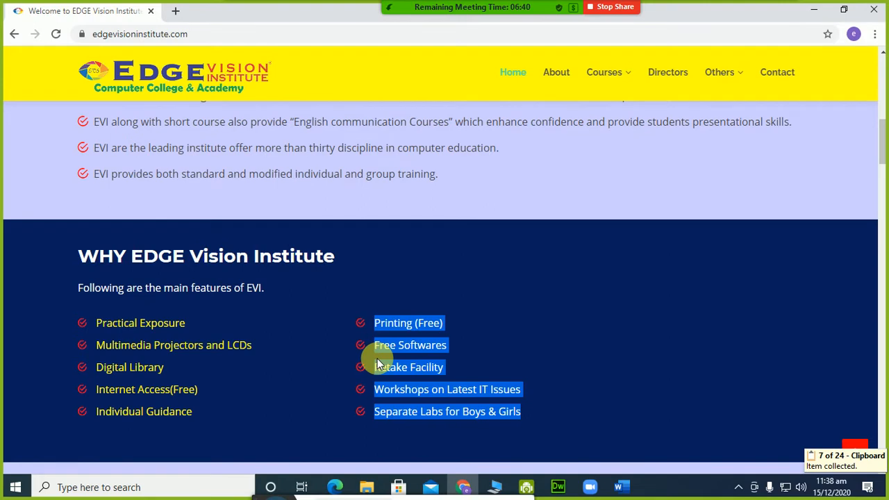
- Switch to Word and paste the copied feature list on a new line below the "That's why we say" line
{"action": "key", "text": "alt+Tab"}
{"action": "left_click", "coordinate": [292, 373]}
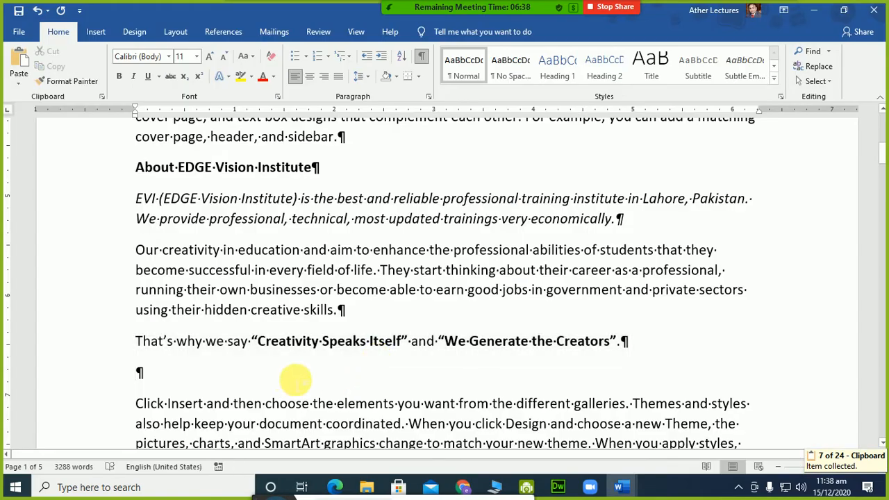
{"action": "key", "text": "Return"}
{"action": "key", "text": "ctrl+v"}
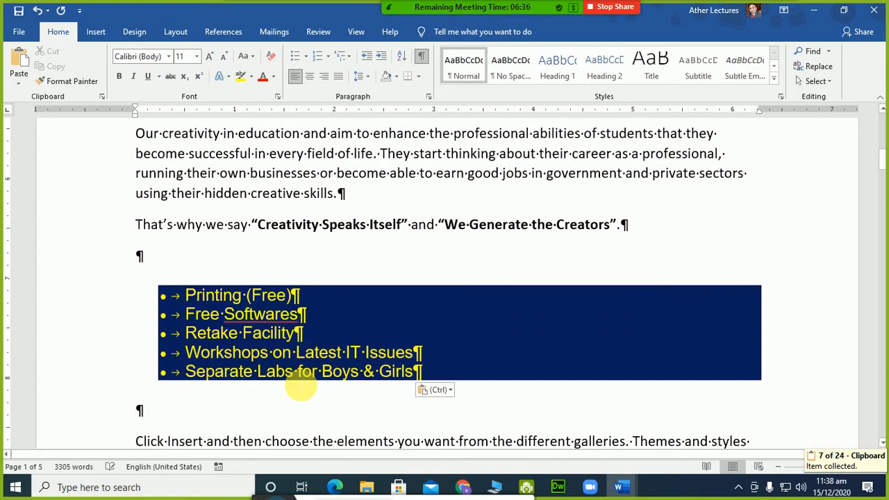
- Change the pasted list to Keep Text Only and correct "Softwares" to the suggested "Software's"
{"action": "left_click", "coordinate": [435, 391]}
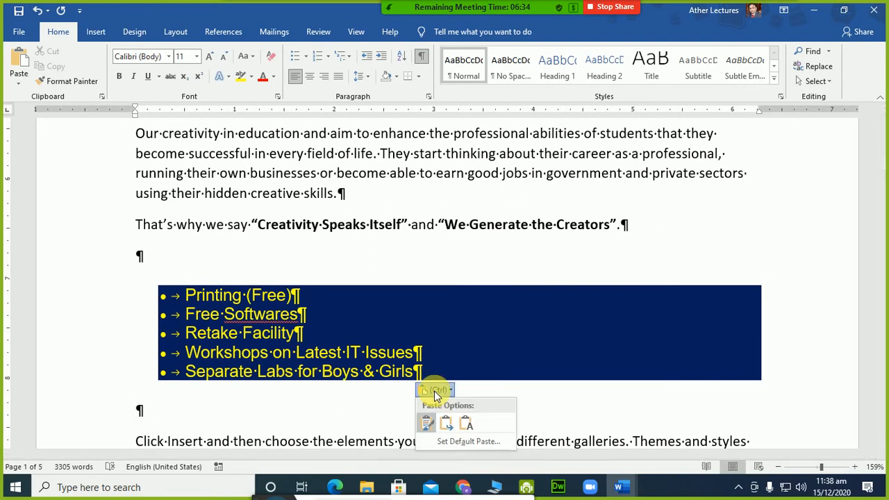
{"action": "left_click", "coordinate": [465, 426]}
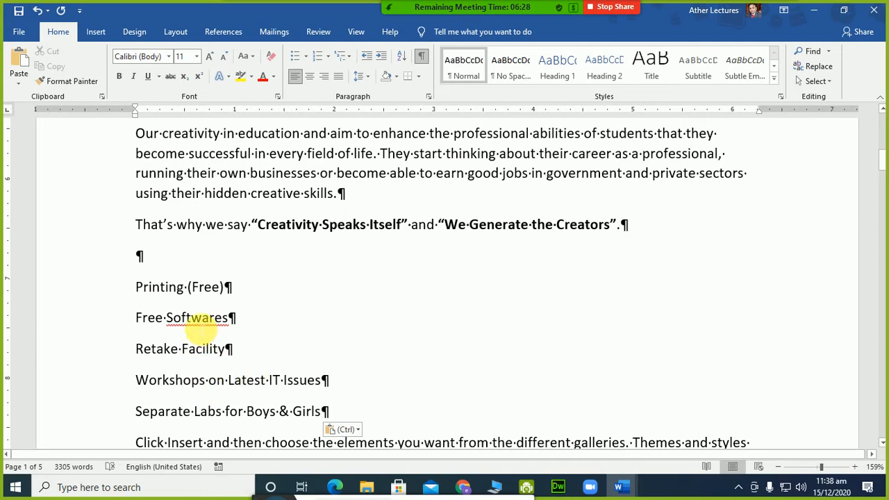
{"action": "right_click", "coordinate": [200, 323]}
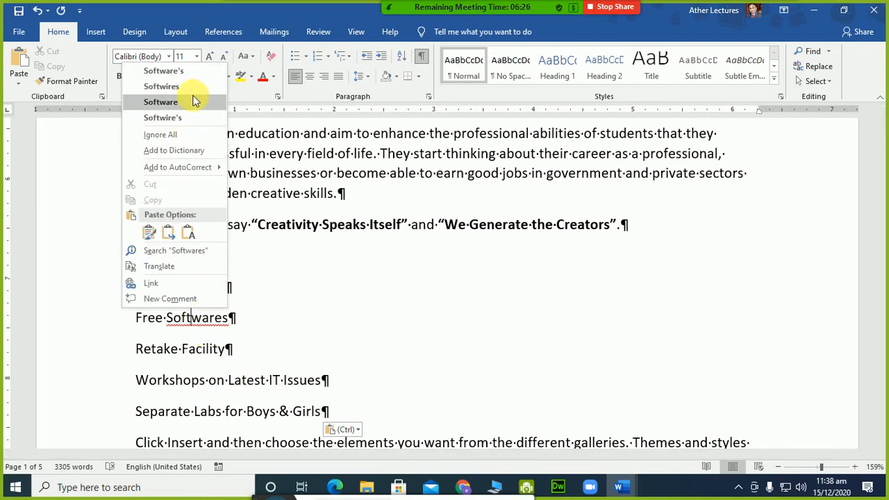
{"action": "left_click", "coordinate": [198, 68]}
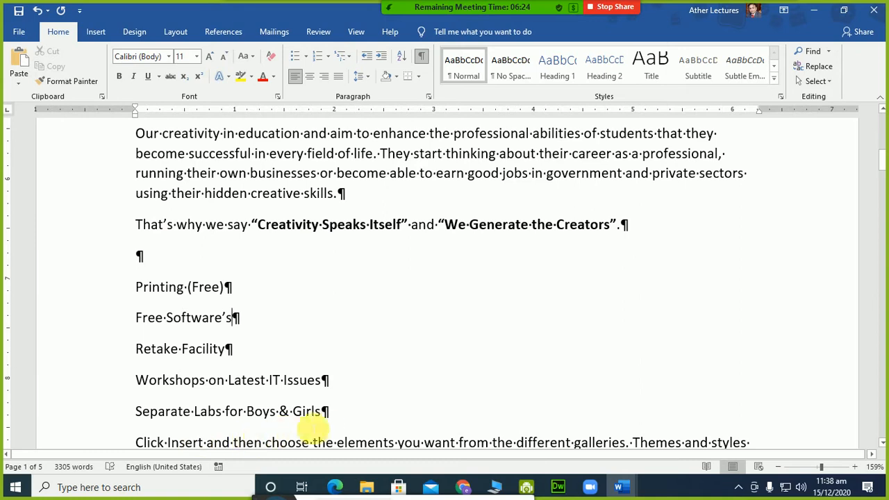
- Delete the five pasted feature lines together with the empty paragraph above them
{"action": "left_click_drag", "start_coordinate": [330, 413], "coordinate": [131, 298]}
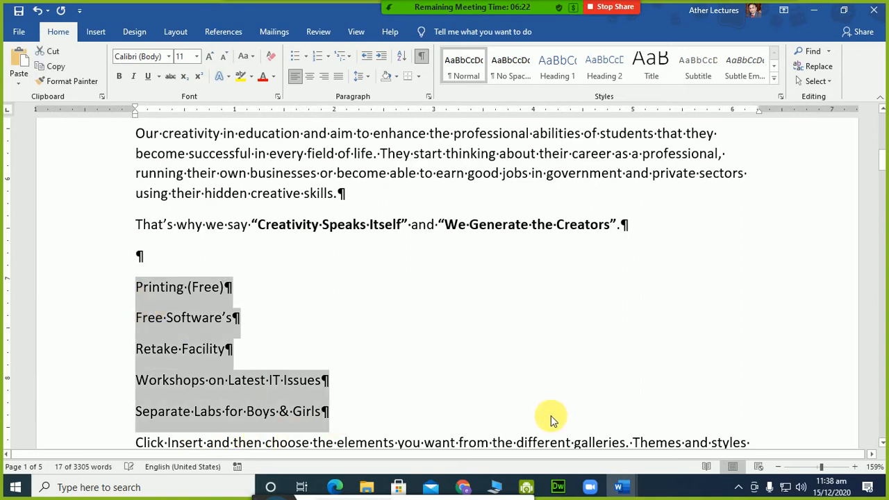
{"action": "key", "text": "Delete"}
{"action": "key", "text": "BackSpace"}
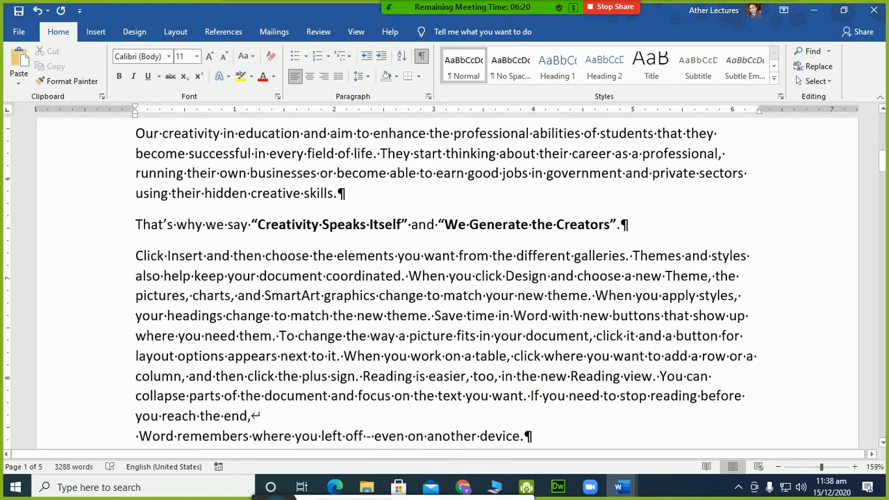
- Enter "Text style" in the empty paragraph above the first "Video provides a powerful way" paragraph
{"action": "scroll", "coordinate": [542, 409], "scroll_direction": "up", "scroll_amount": 3}
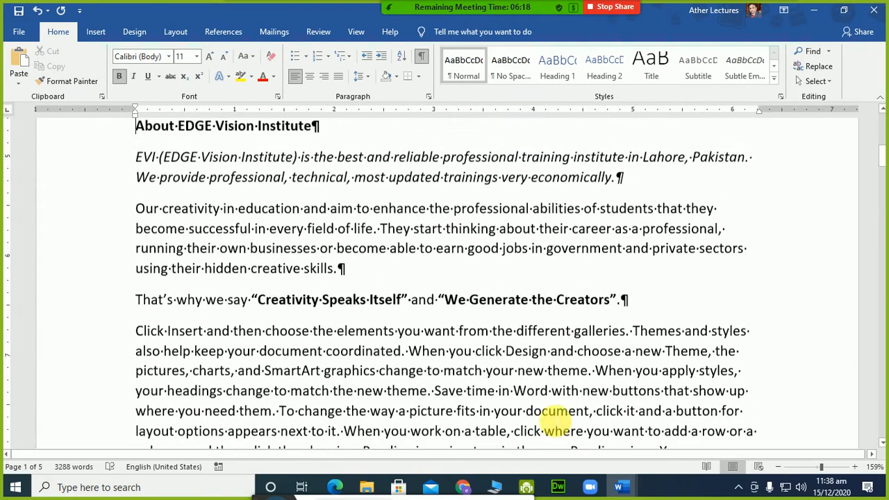
{"action": "scroll", "coordinate": [556, 420], "scroll_direction": "up", "scroll_amount": 5}
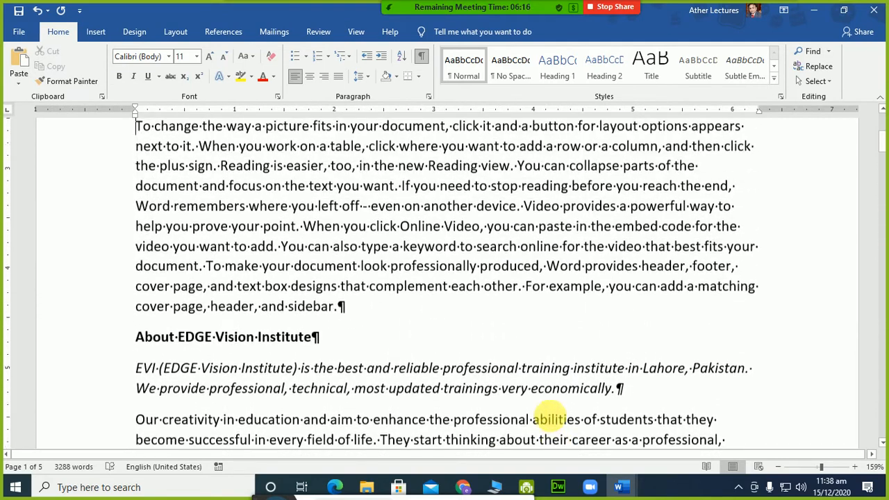
{"action": "scroll", "coordinate": [555, 420], "scroll_direction": "up", "scroll_amount": 3}
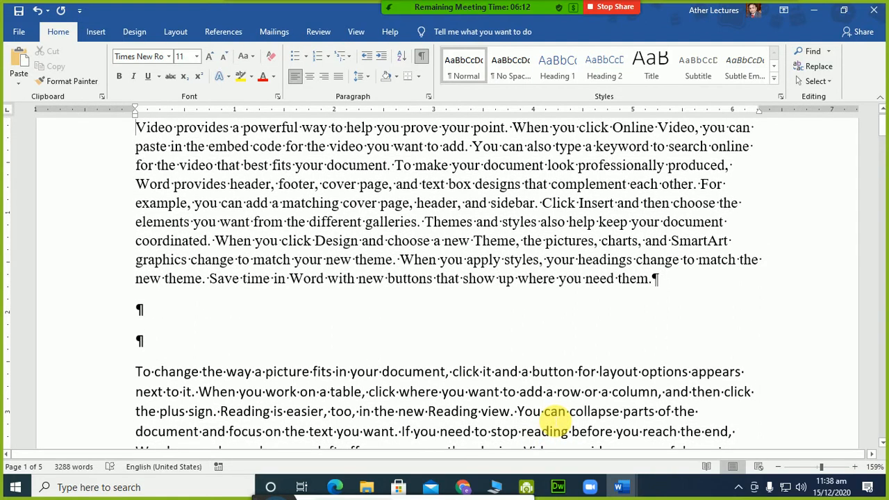
{"action": "scroll", "coordinate": [555, 420], "scroll_direction": "up", "scroll_amount": 1}
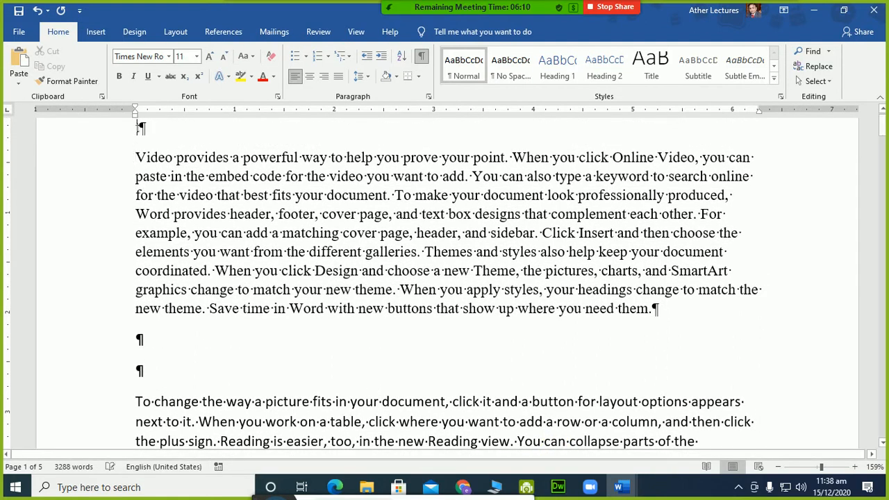
{"action": "left_click", "coordinate": [139, 127]}
{"action": "type", "text": "Text style"}
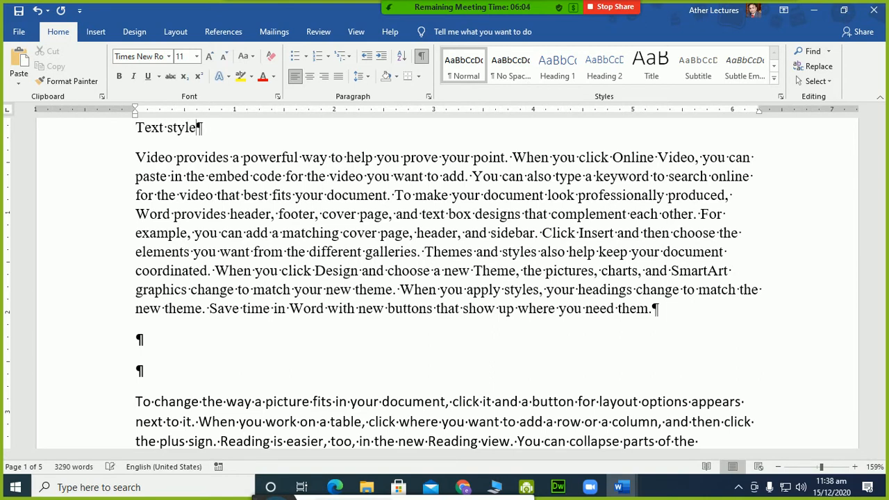
- Make the "Text style" heading bold and underlined with font size 14, and leave it selected
{"action": "key", "text": "shift+Home"}
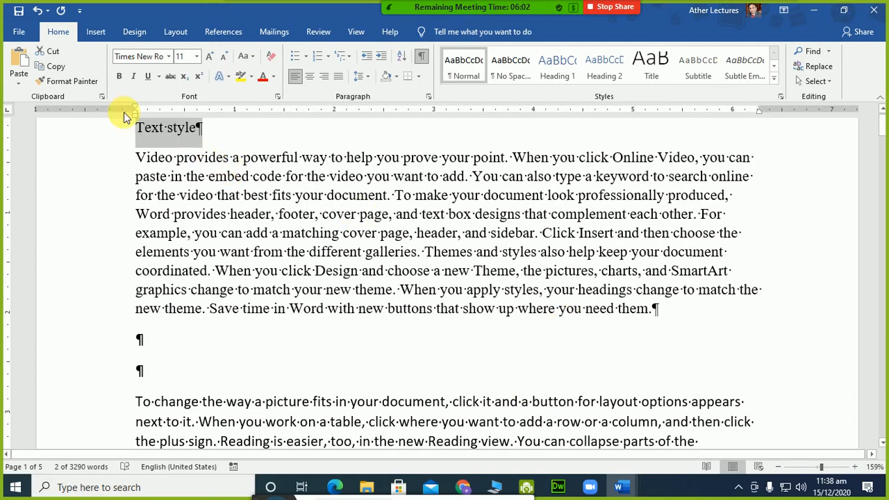
{"action": "left_click", "coordinate": [119, 77]}
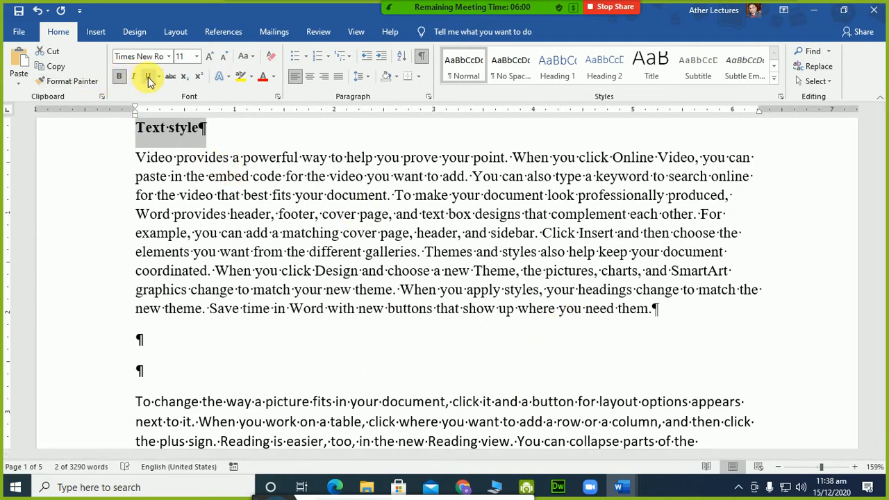
{"action": "left_click", "coordinate": [148, 78]}
{"action": "left_click", "coordinate": [209, 57]}
{"action": "left_click", "coordinate": [209, 58]}
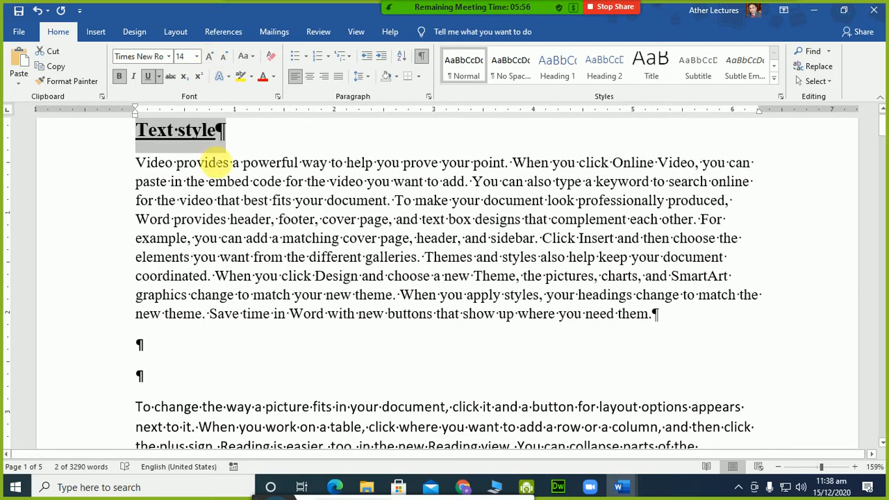
{"action": "left_click", "coordinate": [201, 145]}
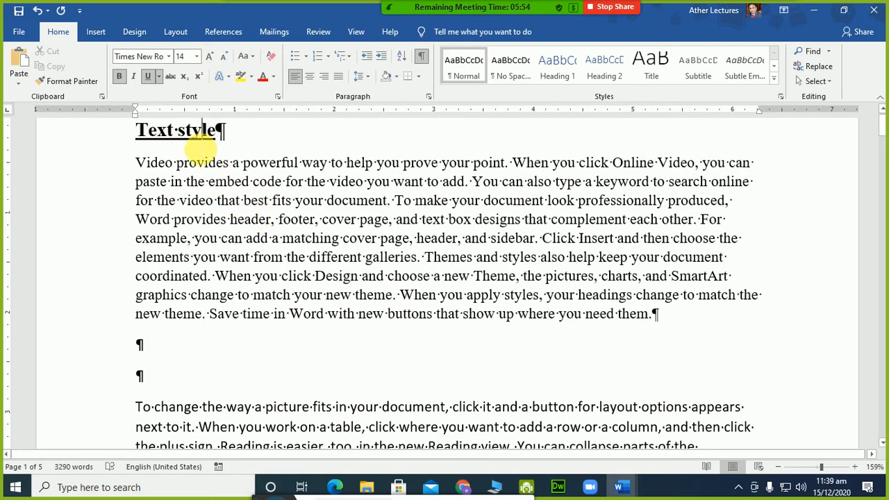
{"action": "left_click_drag", "start_coordinate": [222, 132], "coordinate": [118, 129]}
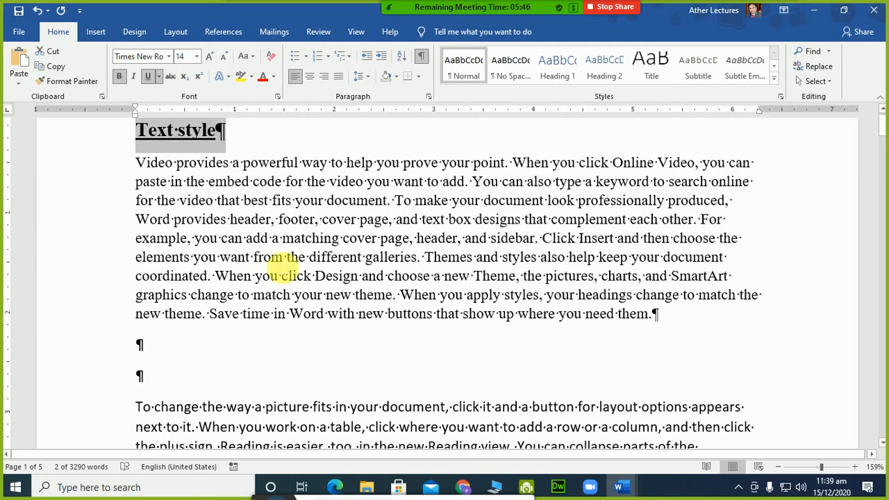
- Add placeholder lines: "Fdg sdfg sd" above the "To change the way" paragraph and "Sdfg sdfg" below the one ending "hidden creative skills."
{"action": "left_click", "coordinate": [166, 377]}
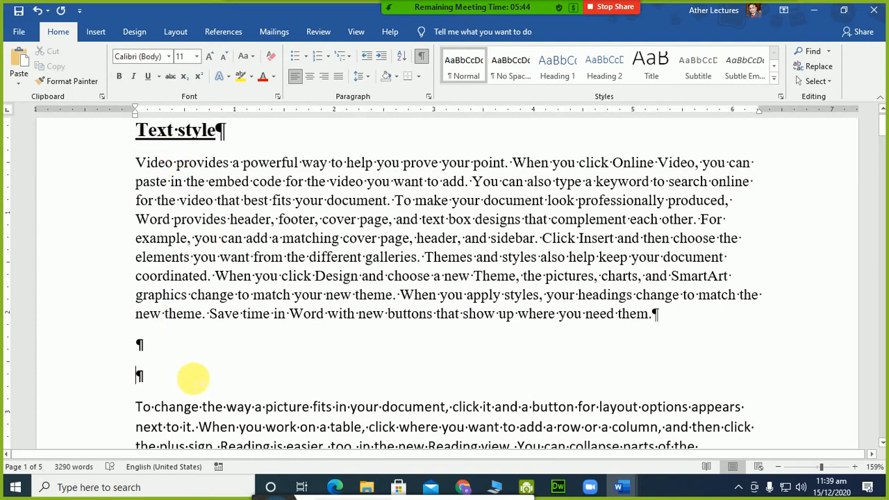
{"action": "type", "text": "Fdg sdfg sd"}
{"action": "scroll", "coordinate": [212, 381], "scroll_direction": "down", "scroll_amount": 2}
{"action": "scroll", "coordinate": [212, 380], "scroll_direction": "down", "scroll_amount": 3}
{"action": "left_click", "coordinate": [364, 331]}
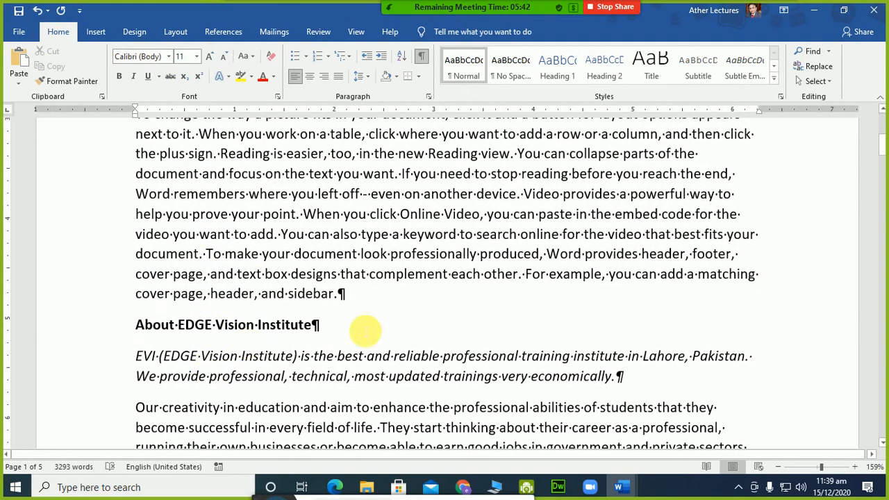
{"action": "scroll", "coordinate": [302, 350], "scroll_direction": "down", "scroll_amount": 4}
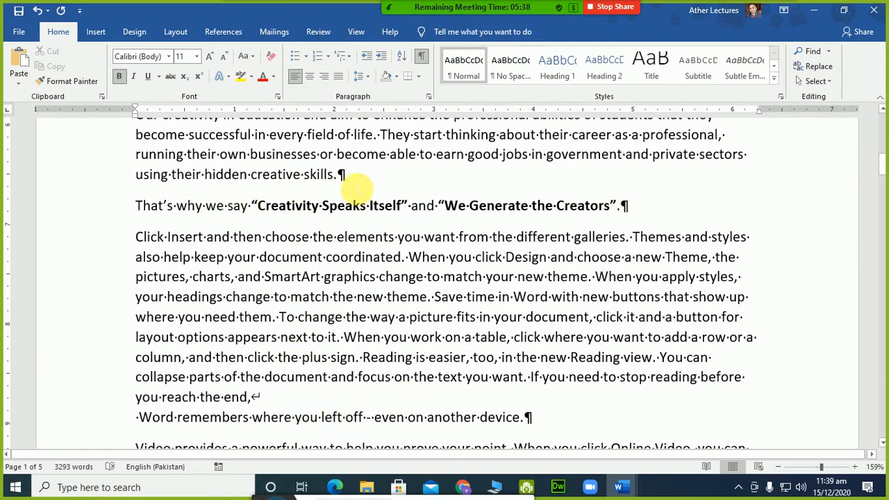
{"action": "left_click", "coordinate": [347, 181]}
{"action": "key", "text": "Return"}
{"action": "type", "text": "sdfg sdfg"}
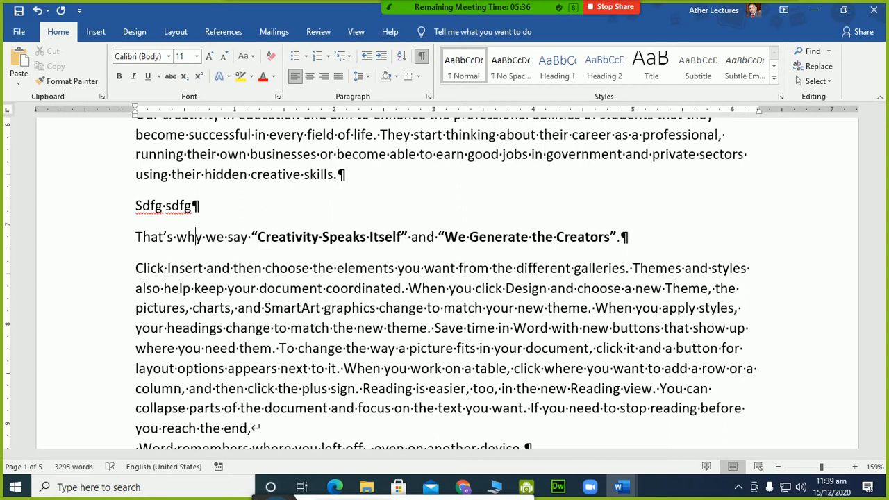
- Add the placeholder line "Sfg sdfg" below the paragraph ending "even on another device."
{"action": "key", "text": "Down"}
{"action": "key", "text": "Down"}
{"action": "key", "text": "Down"}
{"action": "key", "text": "Down"}
{"action": "key", "text": "Down"}
{"action": "key", "text": "Down"}
{"action": "key", "text": "Down"}
{"action": "key", "text": "Down"}
{"action": "key", "text": "Down"}
{"action": "key", "text": "Down"}
{"action": "key", "text": "Down"}
{"action": "key", "text": "End"}
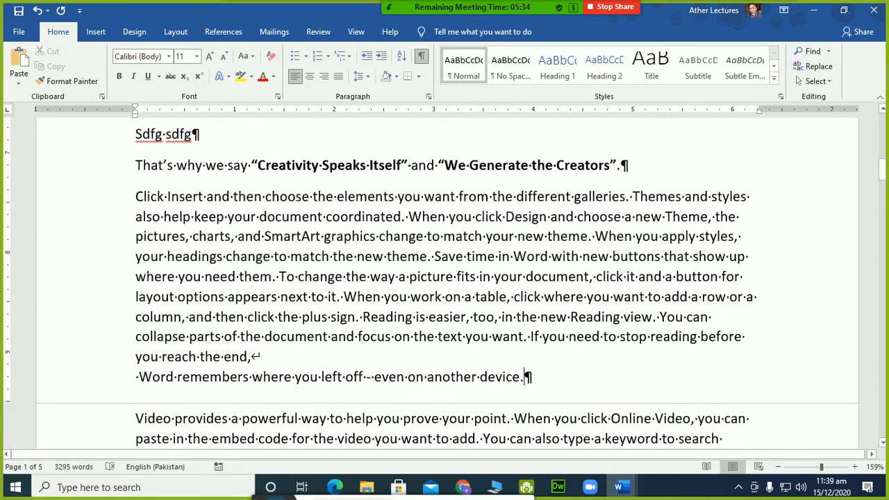
{"action": "key", "text": "Return"}
{"action": "type", "text": "sfg sdfg"}
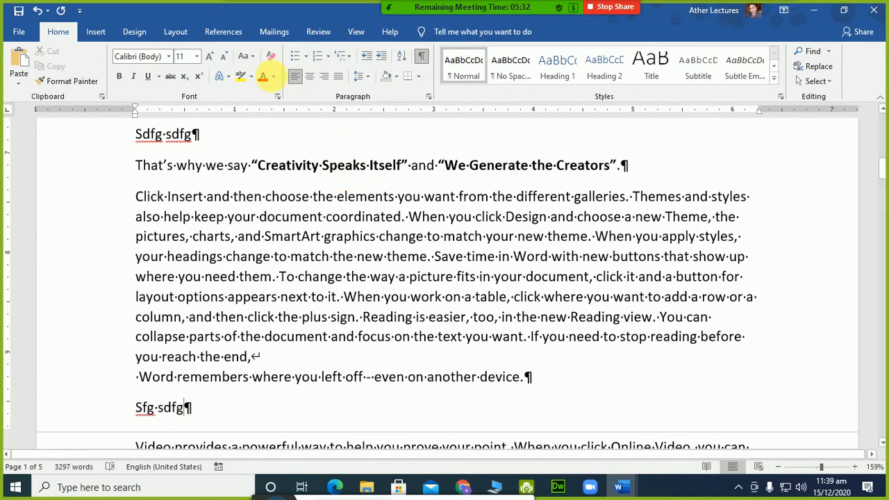
- Return to the beginning of the document and place the cursor in the "Text style" heading
{"action": "scroll", "coordinate": [293, 242], "scroll_direction": "up", "scroll_amount": 10}
{"action": "scroll", "coordinate": [300, 249], "scroll_direction": "up", "scroll_amount": 4}
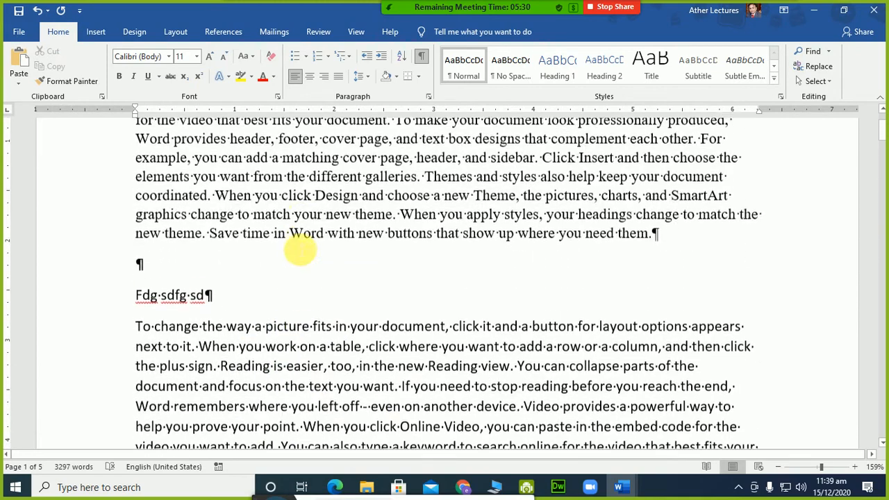
{"action": "double_click", "coordinate": [196, 138]}
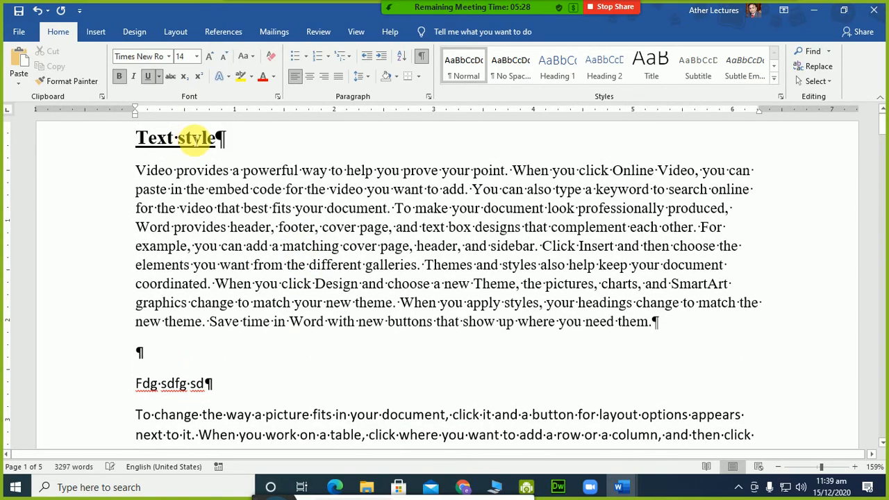
- Switch to Document2 and add the line "Format painter" below the shortcut list, leaving one empty line between them
{"action": "key", "text": "alt+Tab"}
{"action": "key", "text": "alt+Tab"}
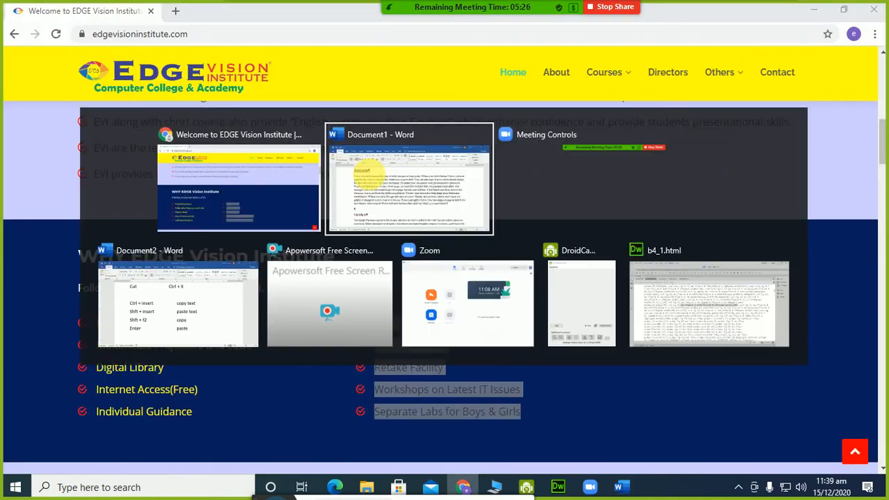
{"action": "key", "text": "alt+Tab"}
{"action": "key", "text": "alt+Tab"}
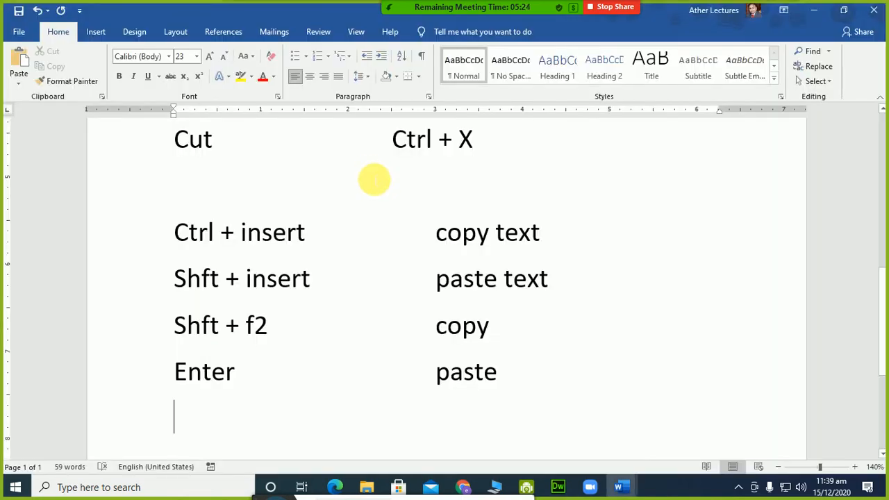
{"action": "scroll", "coordinate": [374, 179], "scroll_direction": "down", "scroll_amount": 1}
{"action": "type", "text": "Format "}
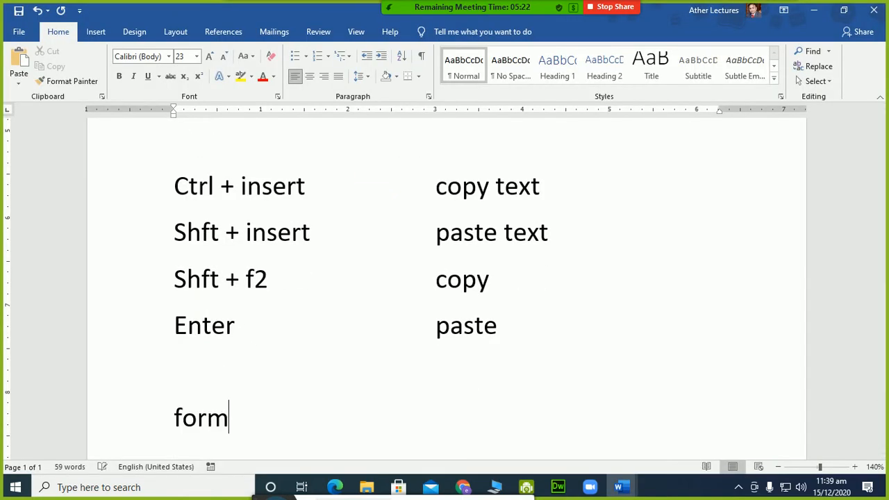
{"action": "type", "text": "painter"}
{"action": "key", "text": "Return"}
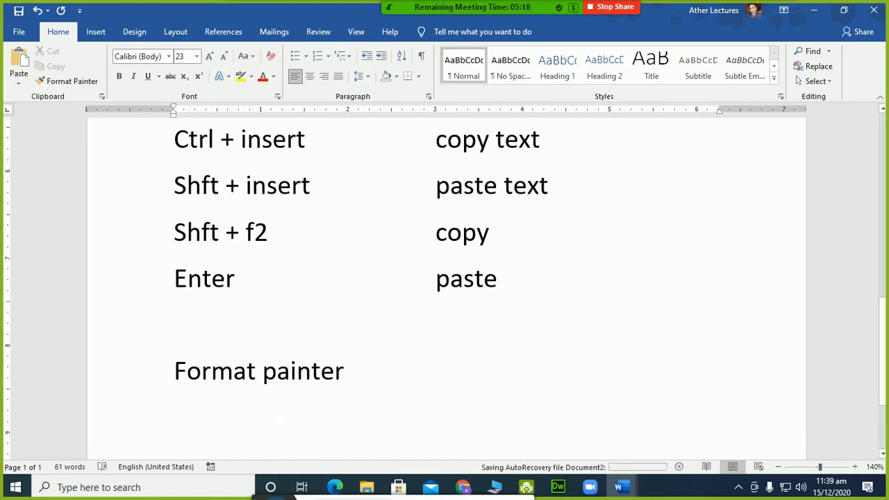
- Add the shortcut row "Ctrl + shft + c" with the description "copy format" under "Format painter"
{"action": "type", "text": "ctrl "}
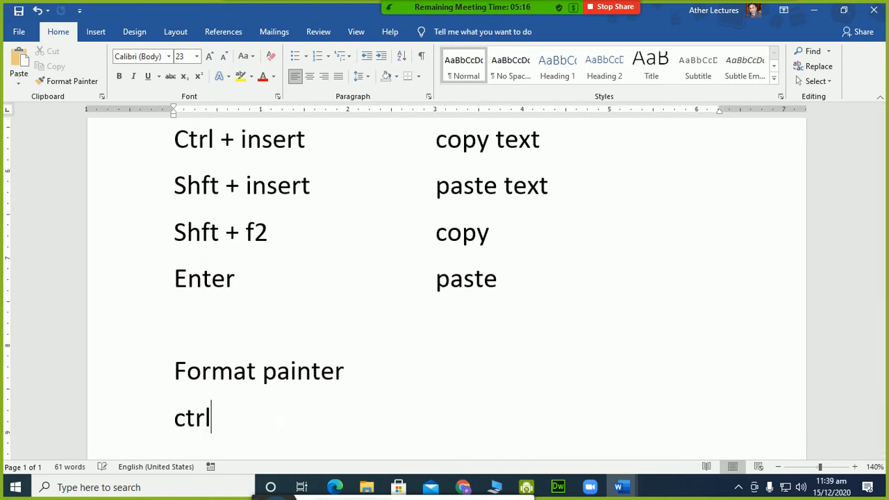
{"action": "type", "text": "+ shft + c"}
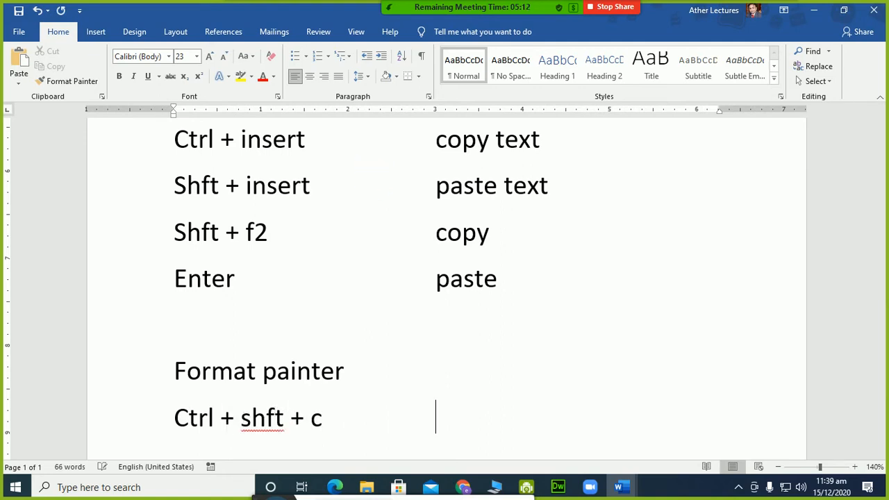
{"action": "type", "text": "copy format"}
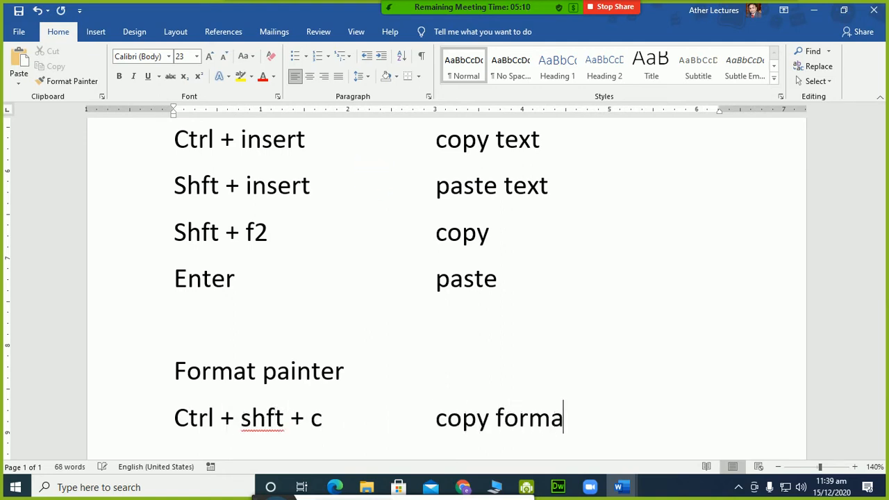
- Add the shortcut row "Ctrl + shft + v" with the description "paste format" below the "copy format" row
{"action": "key", "text": "Return"}
{"action": "type", "text": "ctrl + s"}
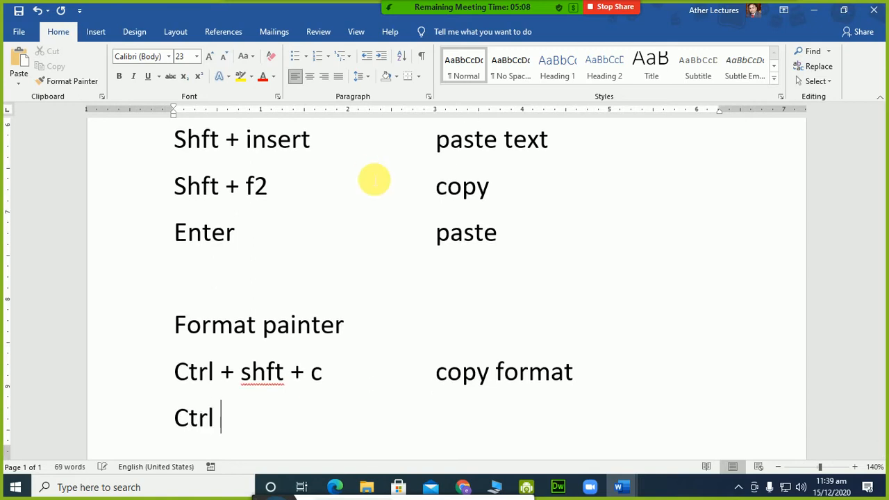
{"action": "type", "text": "hft"}
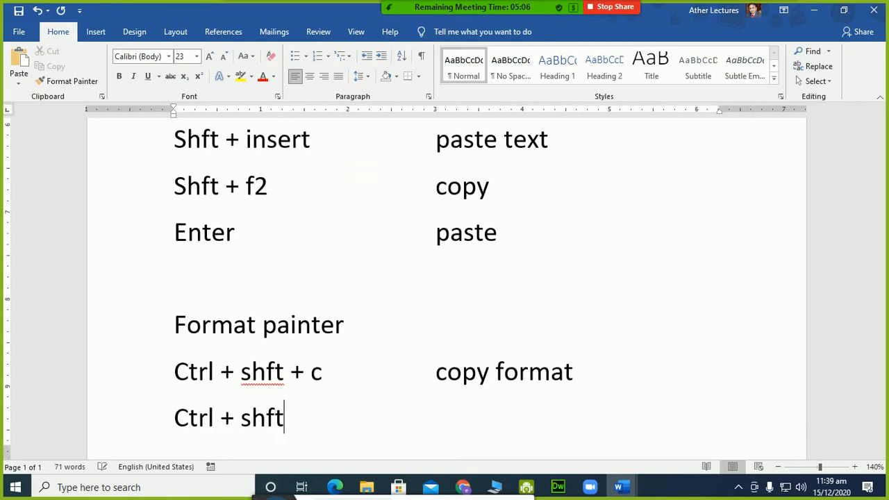
{"action": "type", "text": " + | "}
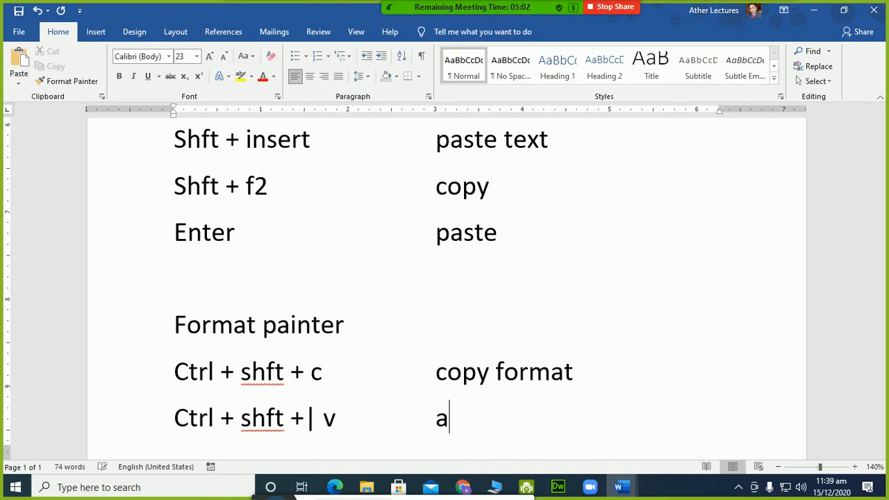
{"action": "type", "text": "paste"}
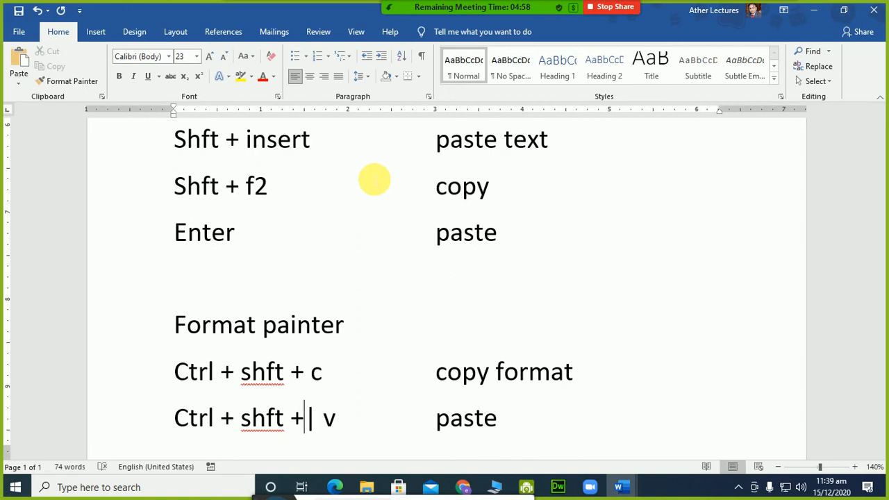
{"action": "key", "text": "ctrl+Return"}
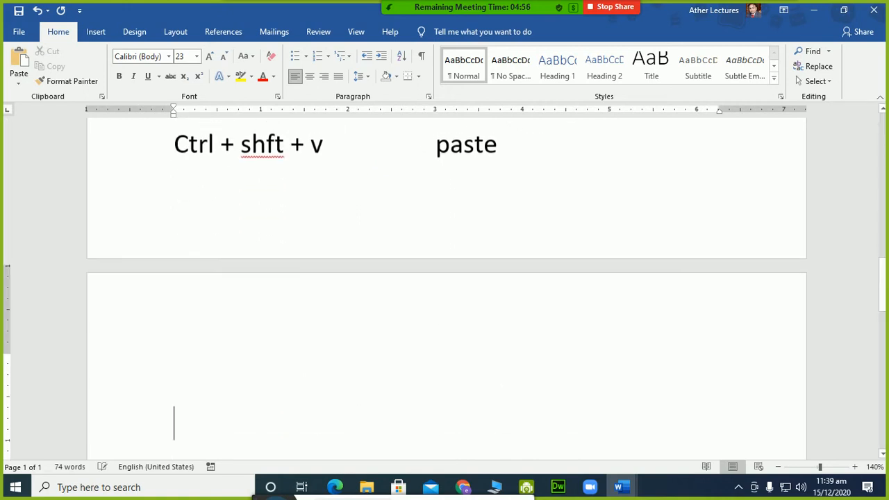
{"action": "scroll", "coordinate": [445, 277], "scroll_direction": "up", "scroll_amount": 3}
{"action": "scroll", "coordinate": [444, 277], "scroll_direction": "up", "scroll_amount": 1}
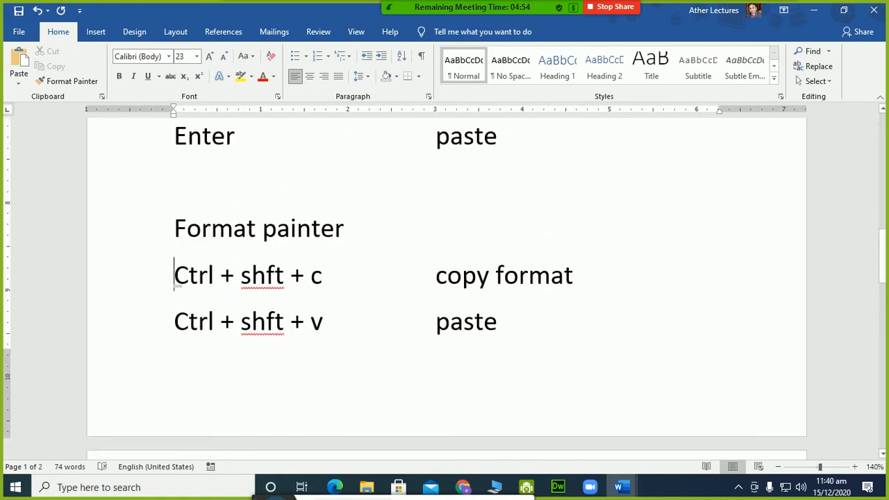
{"action": "type", "text": "fao"}
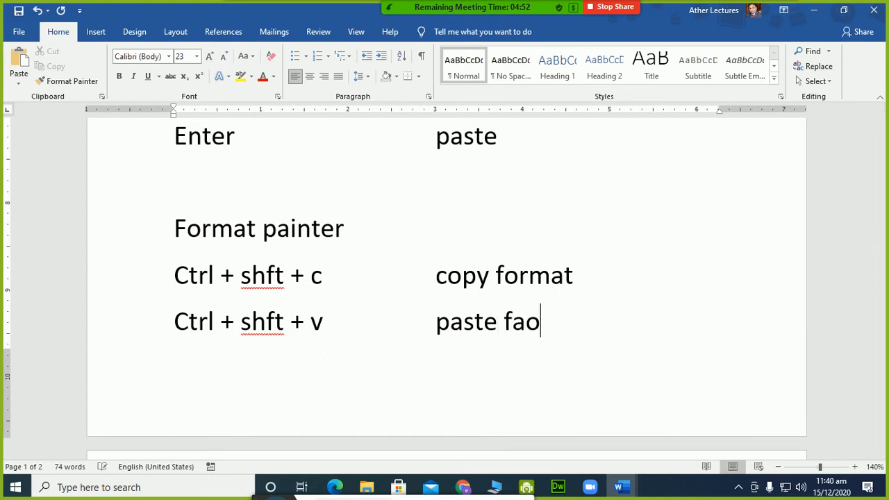
{"action": "type", "text": "rm"}
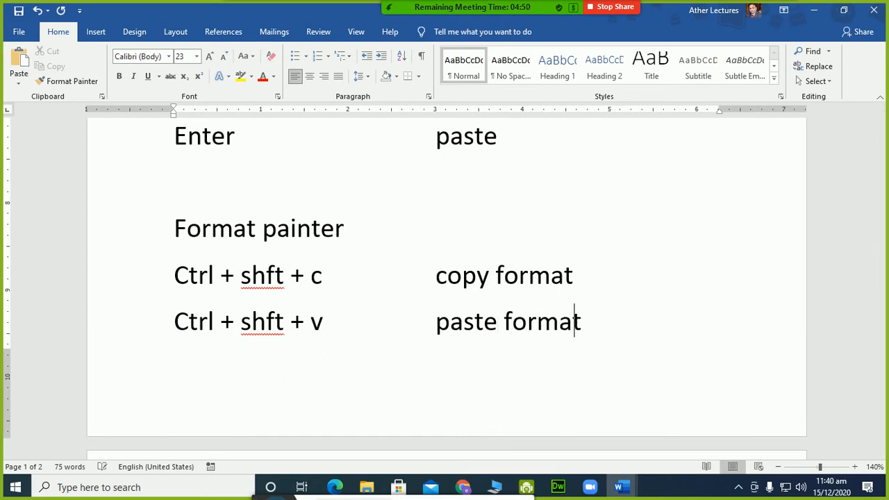
- Hide the white space between the pages below the Format painter shortcut rows
{"action": "key", "text": "Return"}
{"action": "scroll", "coordinate": [444, 277], "scroll_direction": "down", "scroll_amount": 5}
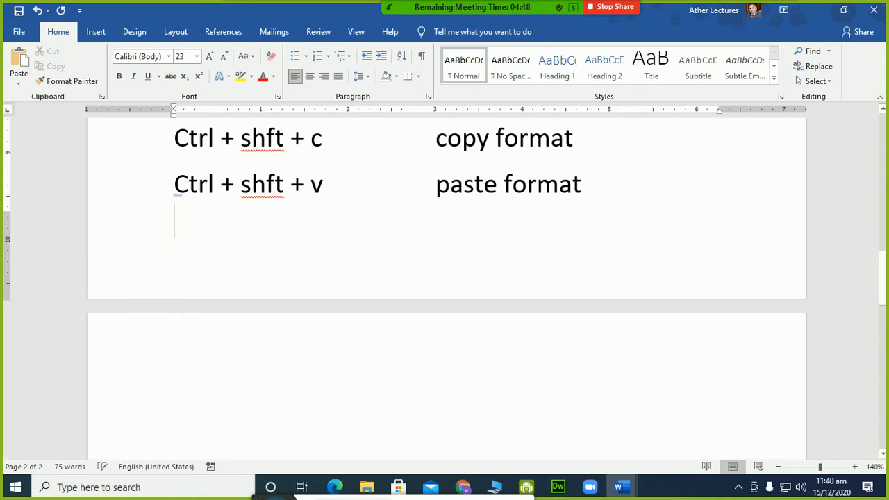
{"action": "double_click", "coordinate": [323, 309]}
{"action": "scroll", "coordinate": [358, 220], "scroll_direction": "up", "scroll_amount": 1}
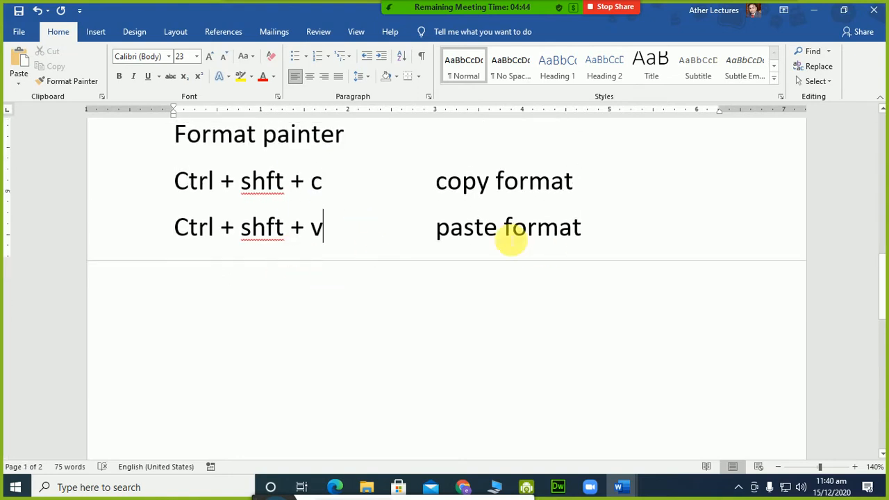
- Switch back to the document containing the "Text style" heading
{"action": "key", "text": "alt+Tab"}
{"action": "key", "text": "alt+Tab"}
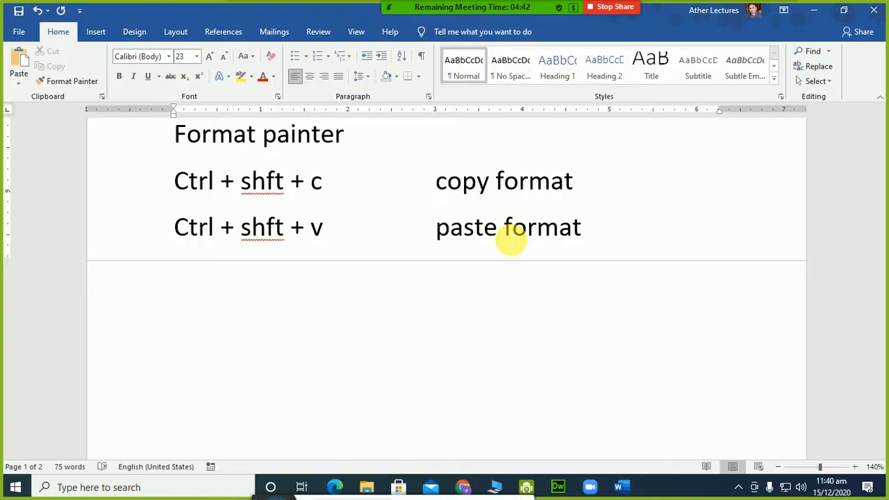
{"action": "key", "text": "alt+Tab+Tab"}
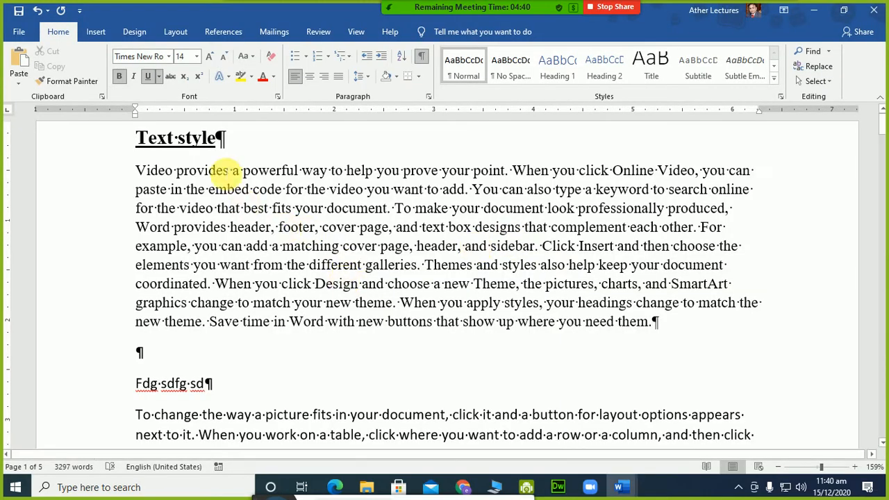
- Copy the "Text style" heading's formatting onto the "Fdg sdfg sd" line with Format Painter
{"action": "left_click", "coordinate": [203, 153]}
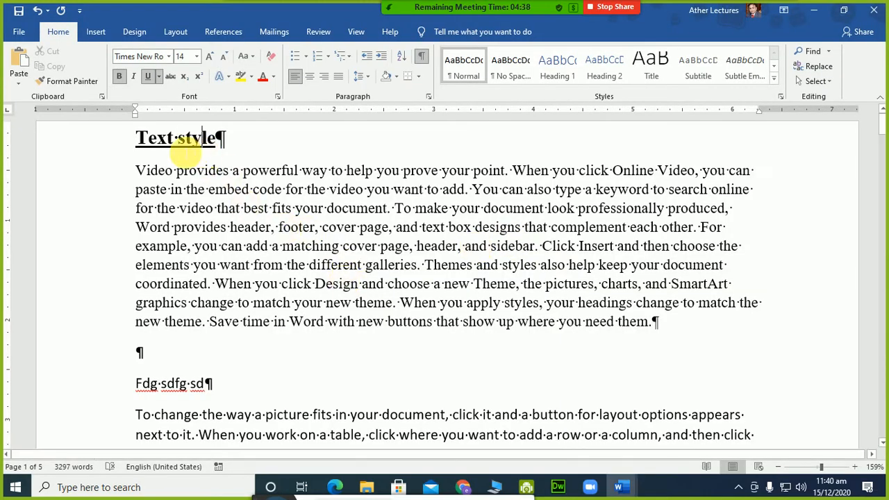
{"action": "left_click", "coordinate": [72, 86]}
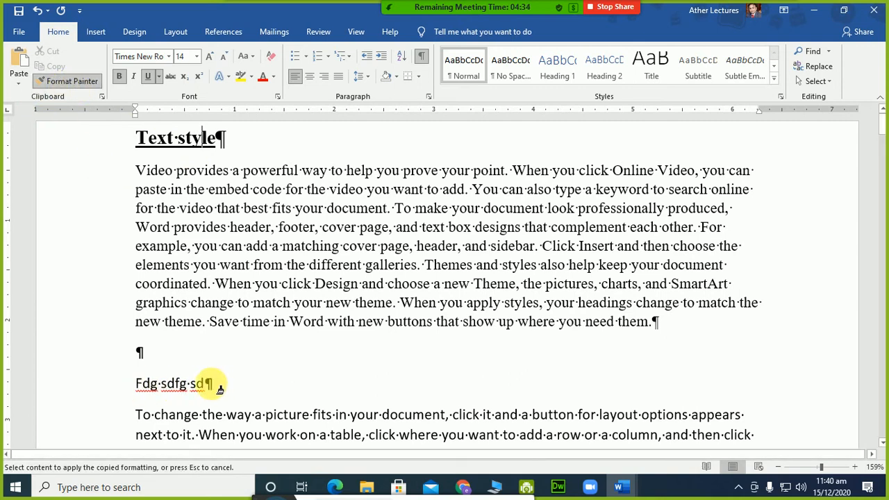
{"action": "left_click_drag", "start_coordinate": [213, 384], "coordinate": [142, 386]}
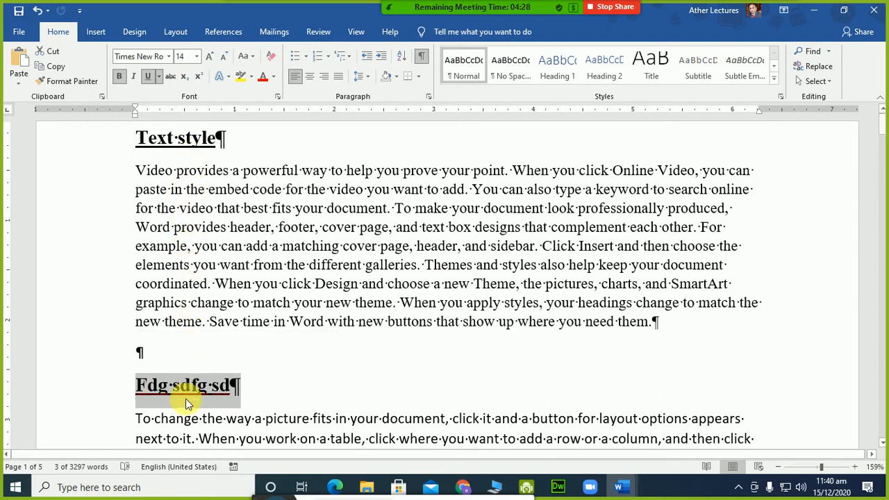
- Cut the "Fdg sdfg sd" line and undo both the cut and the formatting painted on it
{"action": "scroll", "coordinate": [216, 382], "scroll_direction": "down", "scroll_amount": 5}
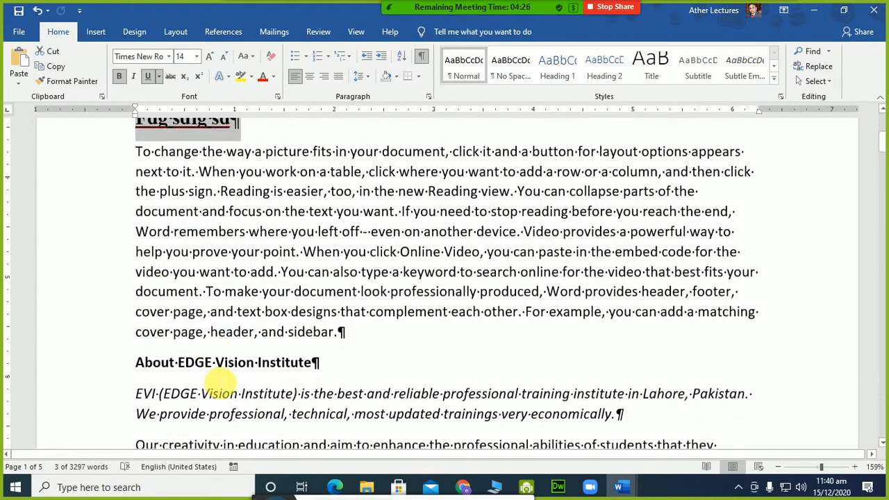
{"action": "scroll", "coordinate": [219, 382], "scroll_direction": "down", "scroll_amount": 4}
{"action": "scroll", "coordinate": [217, 381], "scroll_direction": "up", "scroll_amount": 10}
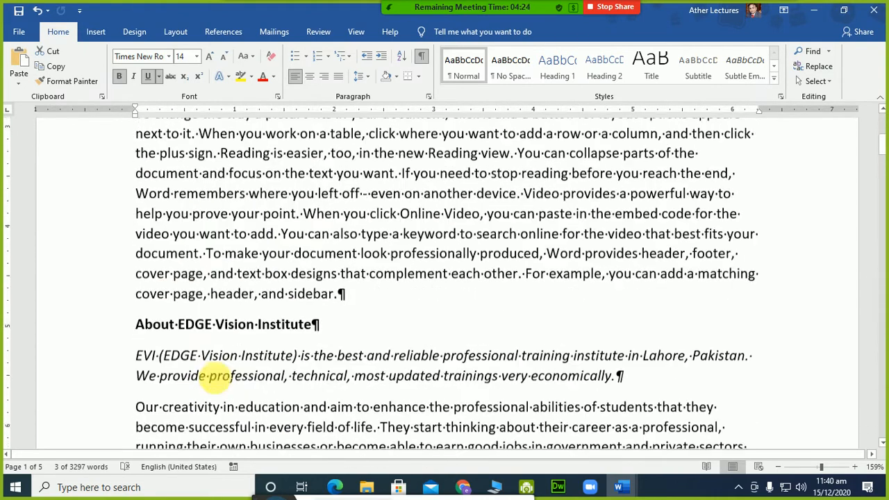
{"action": "key", "text": "ctrl+x"}
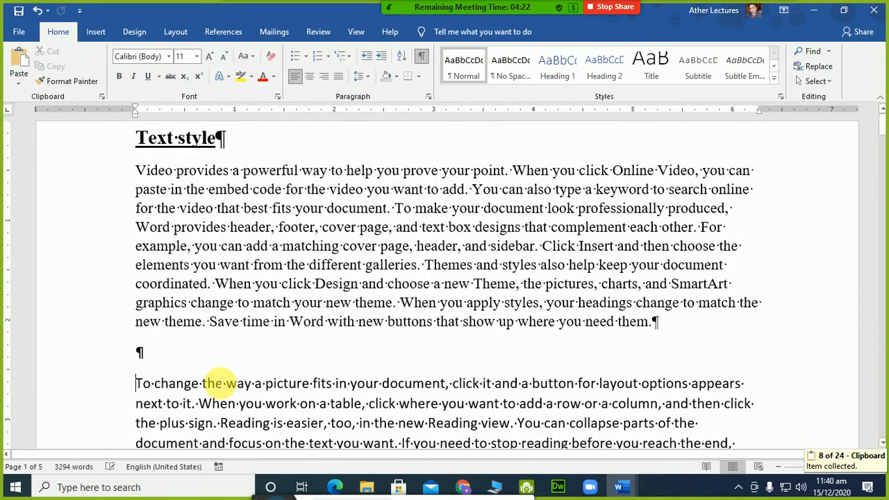
{"action": "key", "text": "ctrl+z"}
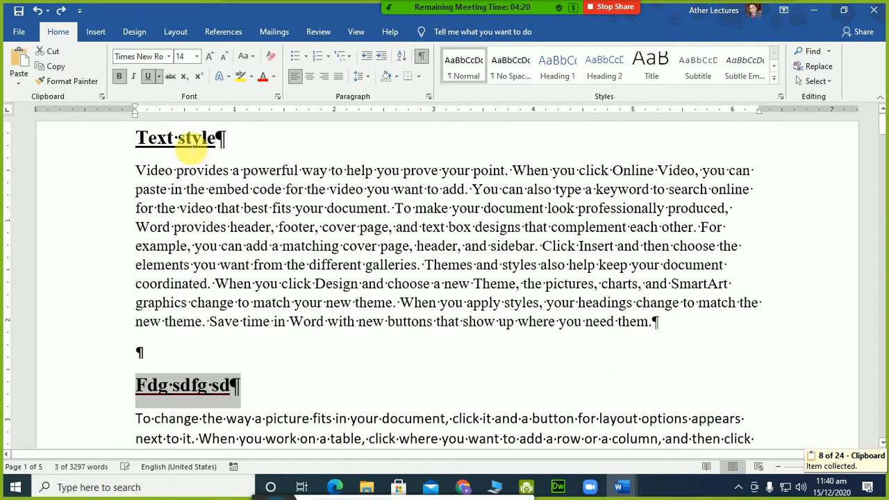
{"action": "key", "text": "ctrl+z"}
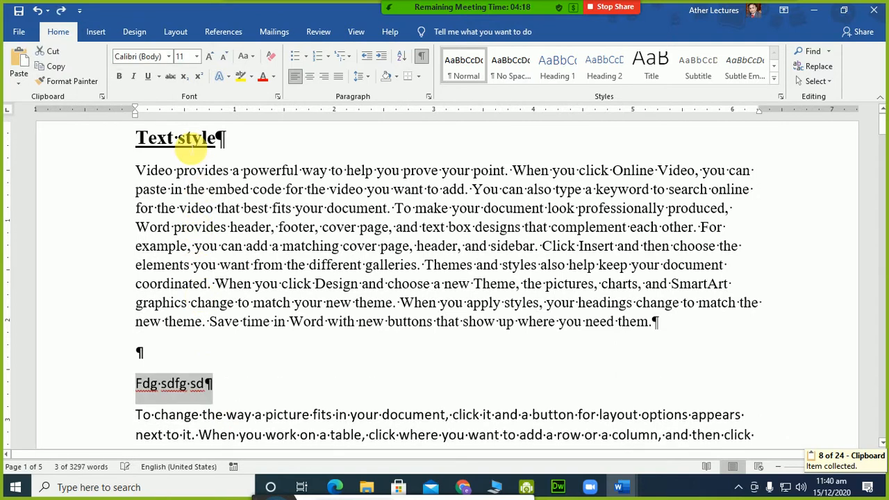
- Lock Format Painter on with the "Text style" heading's formatting and apply it to "Fdg sdfg sd" and "About EDGE Vision Institute"
{"action": "left_click", "coordinate": [186, 140]}
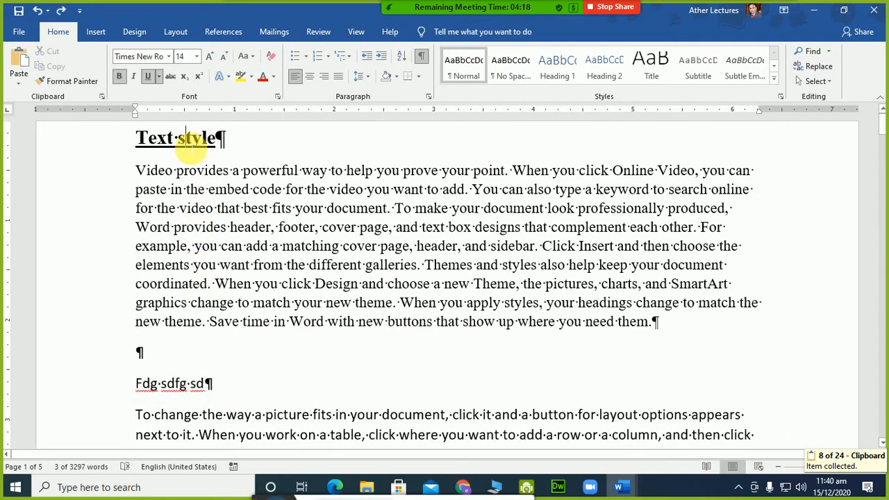
{"action": "left_click", "coordinate": [55, 80]}
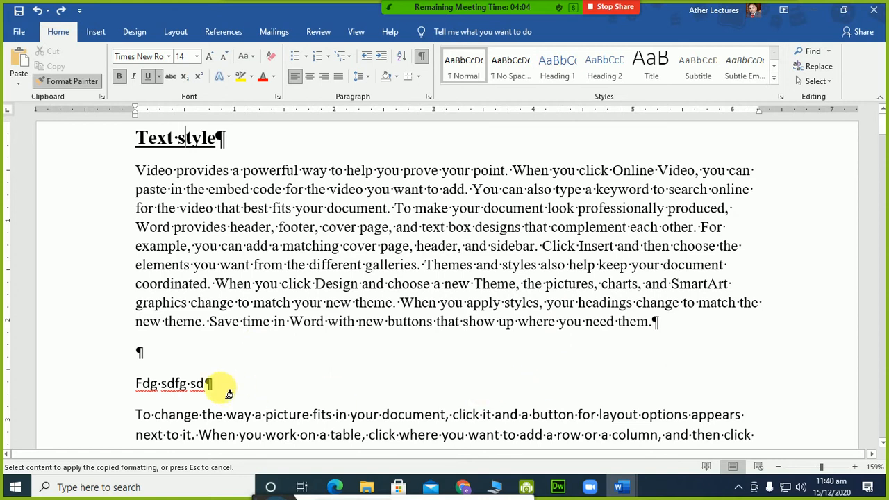
{"action": "left_click_drag", "start_coordinate": [224, 389], "coordinate": [139, 384]}
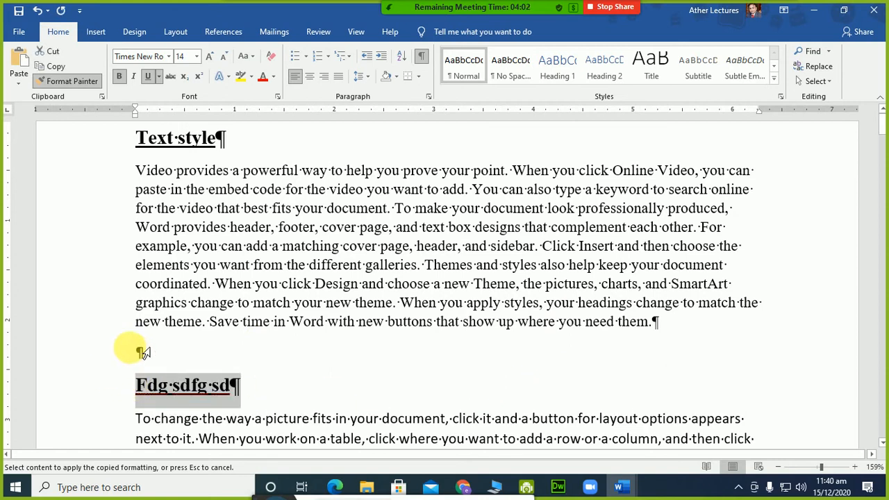
{"action": "scroll", "coordinate": [245, 360], "scroll_direction": "down", "scroll_amount": 5}
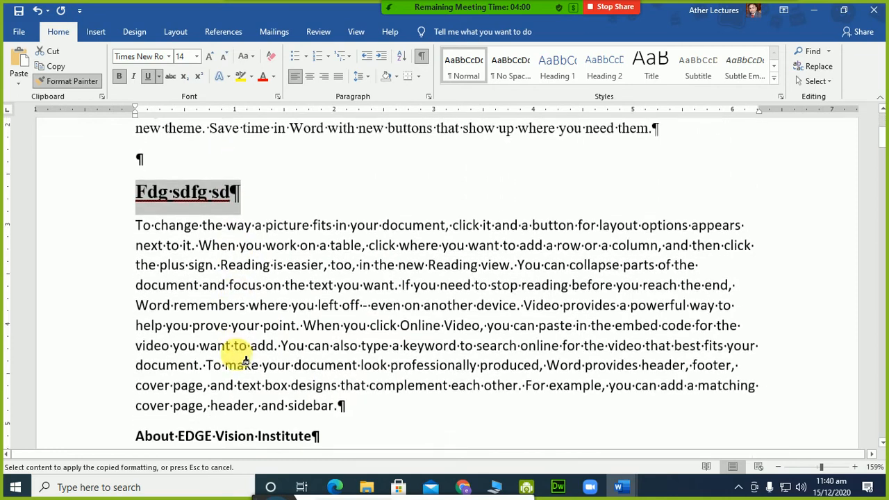
{"action": "left_click_drag", "start_coordinate": [327, 340], "coordinate": [136, 338]}
- Apply the copied heading formatting to the "Sdfg sdfg" and "Sfg sdfg" lines and turn Format Painter off
{"action": "scroll", "coordinate": [209, 316], "scroll_direction": "down", "scroll_amount": 3}
{"action": "scroll", "coordinate": [222, 321], "scroll_direction": "down", "scroll_amount": 1}
{"action": "left_click_drag", "start_coordinate": [217, 270], "coordinate": [135, 271]}
{"action": "scroll", "coordinate": [236, 319], "scroll_direction": "down", "scroll_amount": 3}
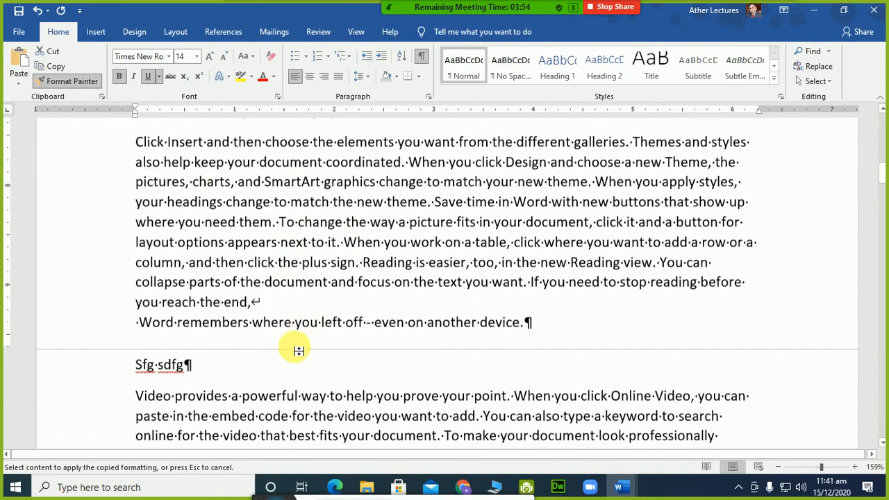
{"action": "left_click_drag", "start_coordinate": [219, 370], "coordinate": [136, 363]}
{"action": "key", "text": "Escape"}
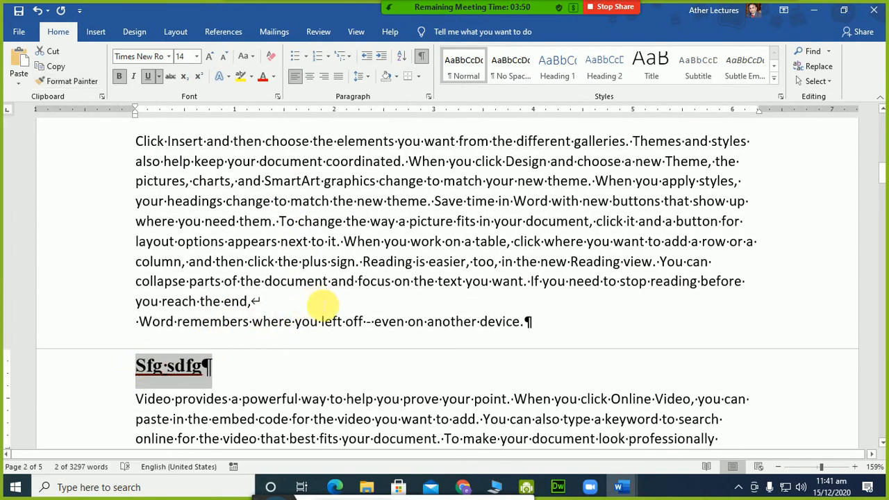
- Review the reformatted headings up to the start of the document and place the cursor in the "Text style" heading
{"action": "scroll", "coordinate": [299, 330], "scroll_direction": "up", "scroll_amount": 3}
{"action": "scroll", "coordinate": [298, 330], "scroll_direction": "up", "scroll_amount": 4}
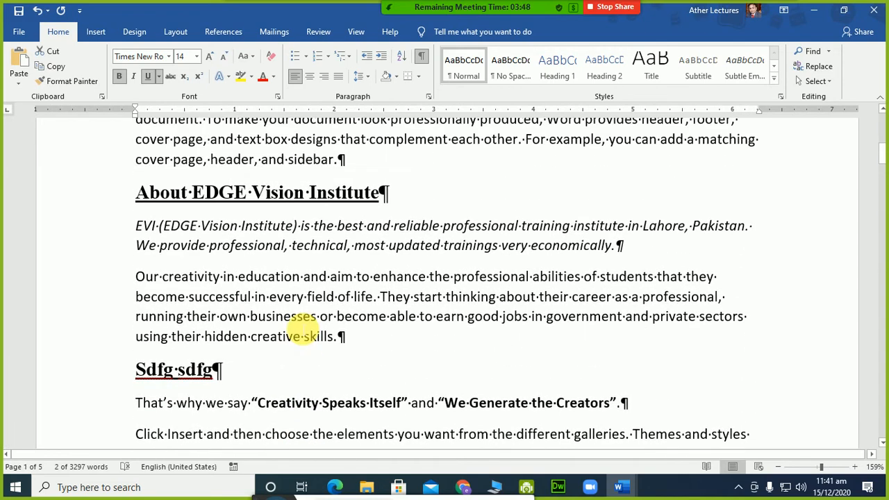
{"action": "scroll", "coordinate": [301, 330], "scroll_direction": "up", "scroll_amount": 6}
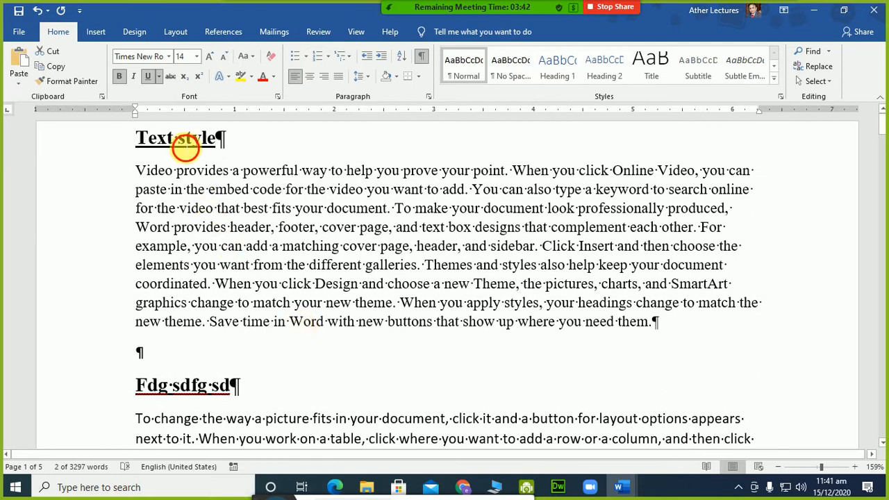
{"action": "left_click", "coordinate": [179, 138]}
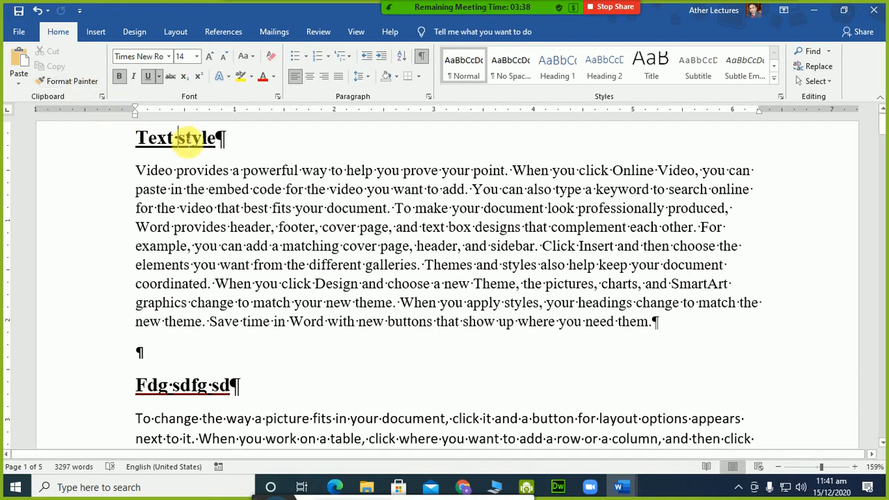
- Add the line "New text" below the first paragraph under the "Sfg sdfg" heading
{"action": "scroll", "coordinate": [278, 363], "scroll_direction": "down", "scroll_amount": 10}
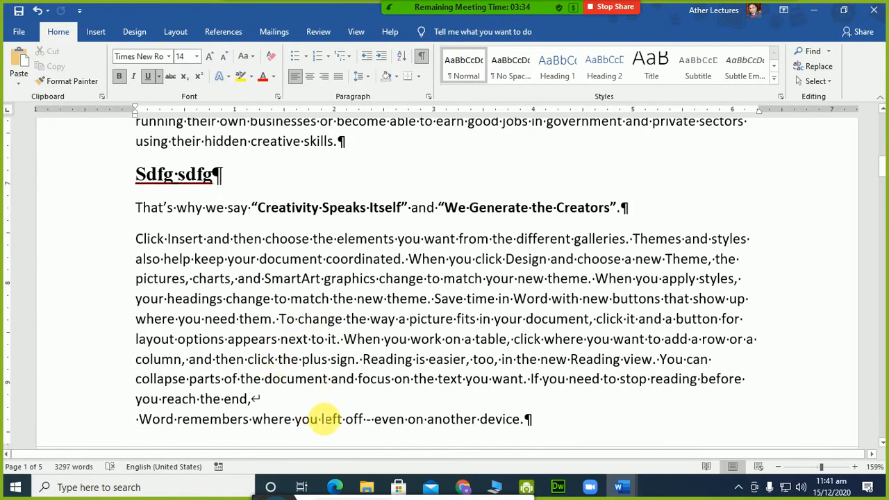
{"action": "scroll", "coordinate": [375, 408], "scroll_direction": "down", "scroll_amount": 1}
{"action": "scroll", "coordinate": [375, 408], "scroll_direction": "down", "scroll_amount": 2}
{"action": "scroll", "coordinate": [257, 395], "scroll_direction": "down", "scroll_amount": 1}
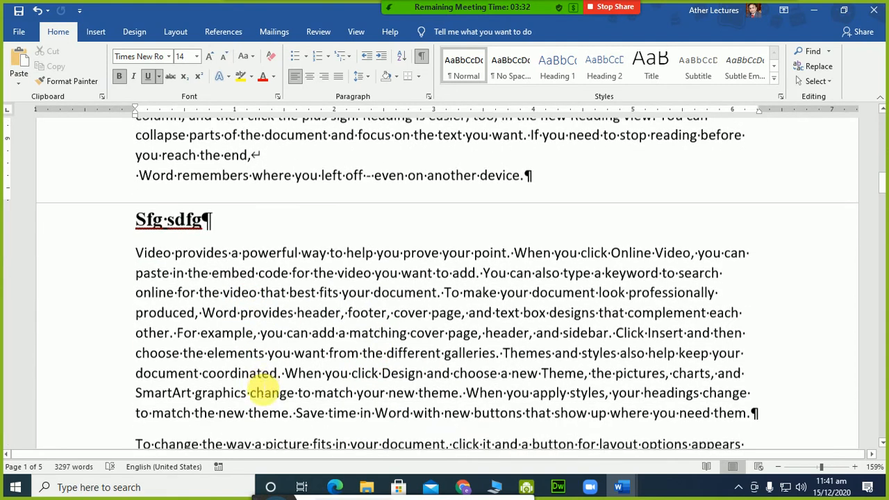
{"action": "key", "text": "ctrl+z"}
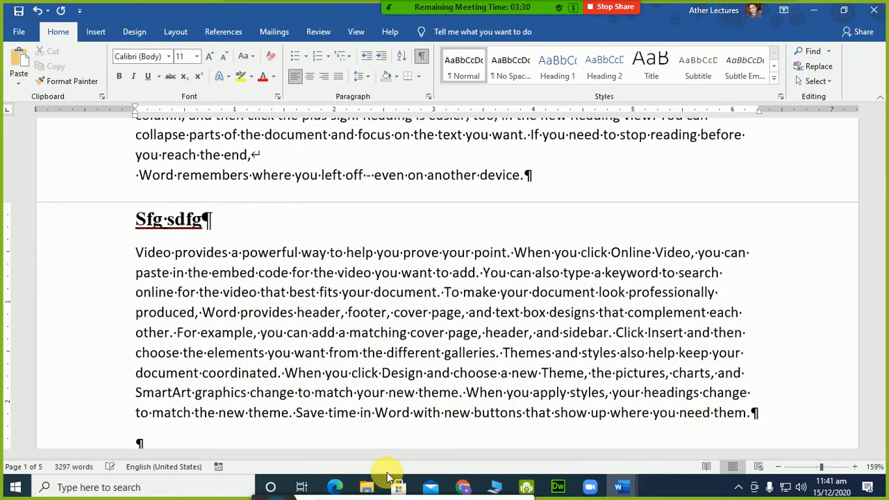
{"action": "type", "text": "ne"}
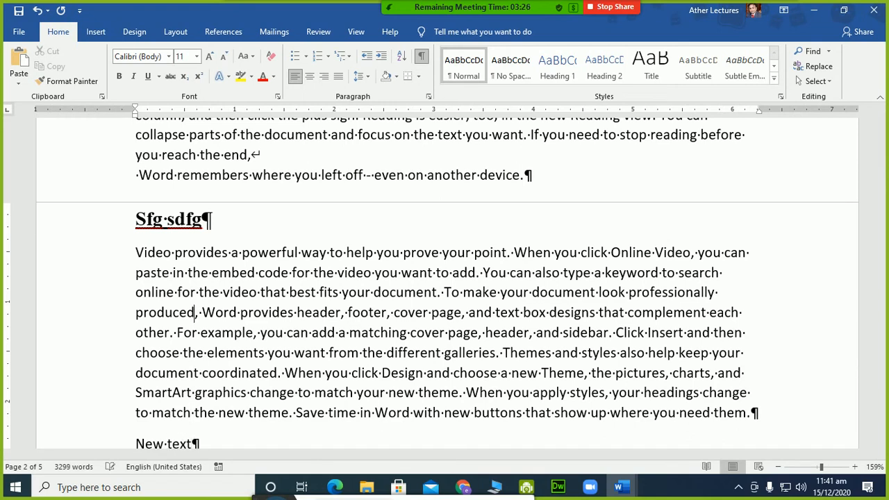
- Copy the formatting of the "Sfg sdfg" heading to the "New text" line below its first paragraph
{"action": "left_click", "coordinate": [192, 219]}
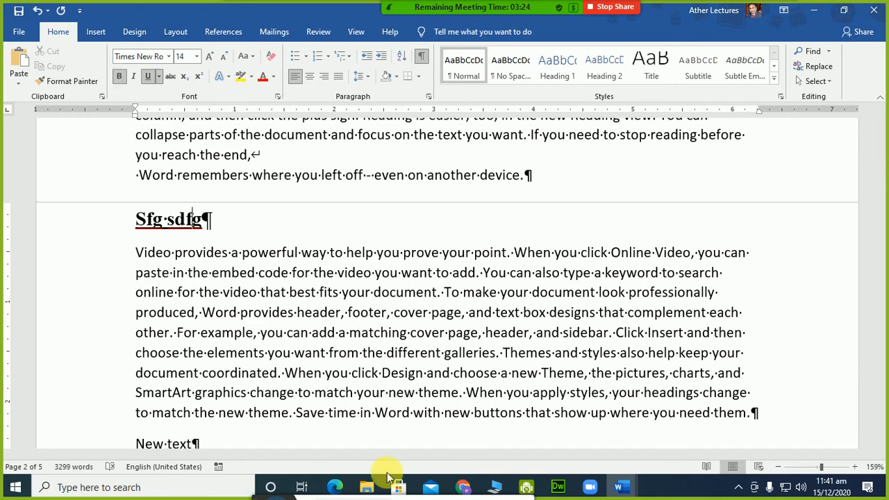
{"action": "key", "text": "Down"}
{"action": "key", "text": "Down"}
{"action": "key", "text": "Down"}
{"action": "key", "text": "Down"}
{"action": "key", "text": "Down"}
{"action": "key", "text": "Down"}
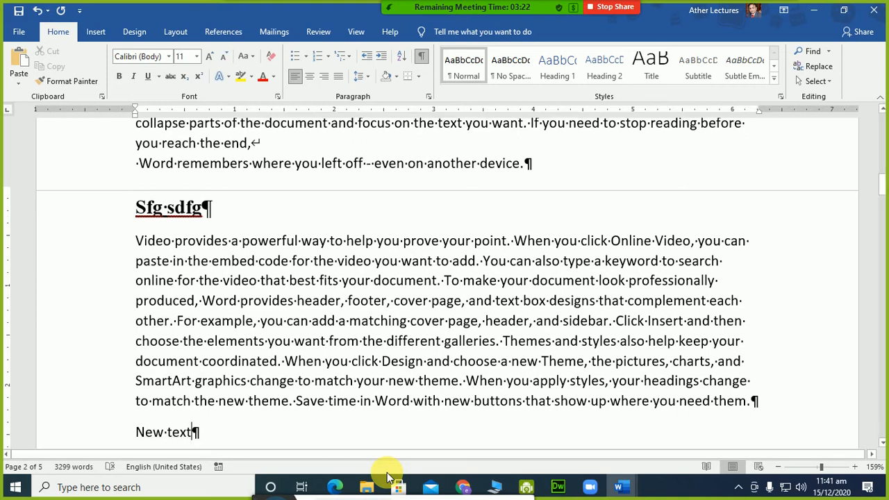
{"action": "key", "text": "ctrl+shift+Left"}
{"action": "key", "text": "ctrl+shift+Left"}
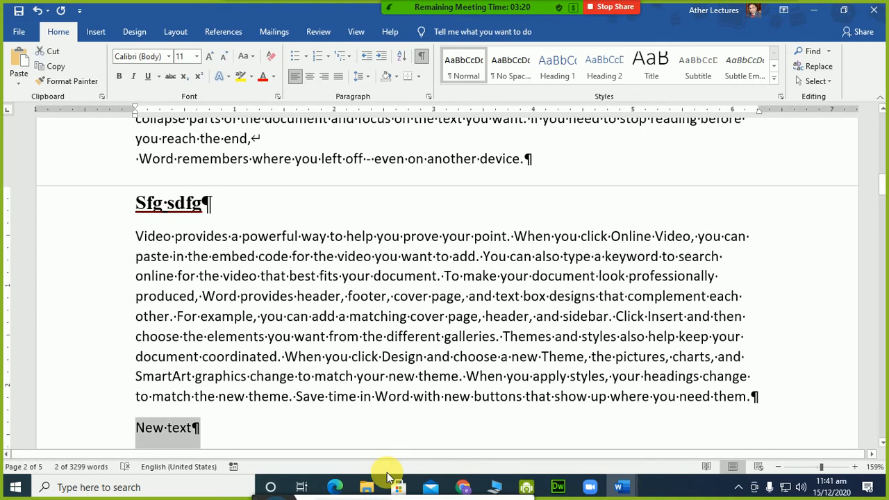
{"action": "key", "text": "ctrl+shift+v"}
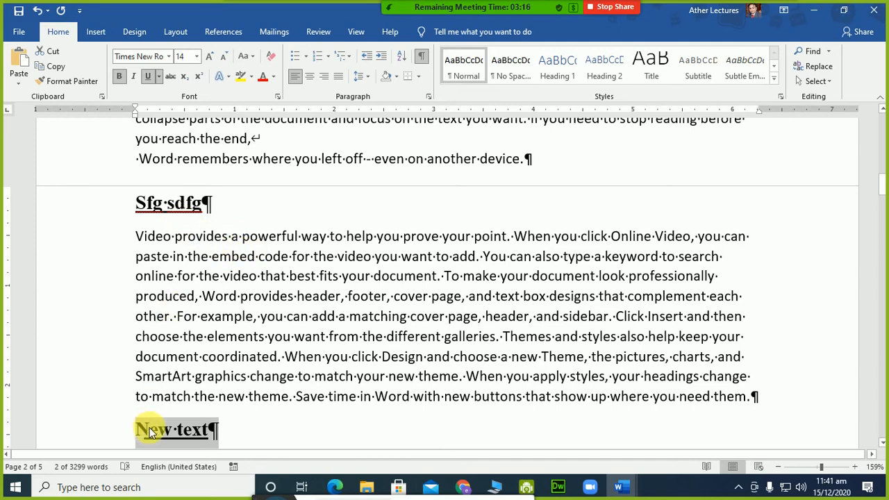
{"action": "left_click", "coordinate": [460, 336]}
- Search the document for "power" from the Navigation pane and jump to the first and eighth matches
{"action": "scroll", "coordinate": [452, 321], "scroll_direction": "up", "scroll_amount": 15}
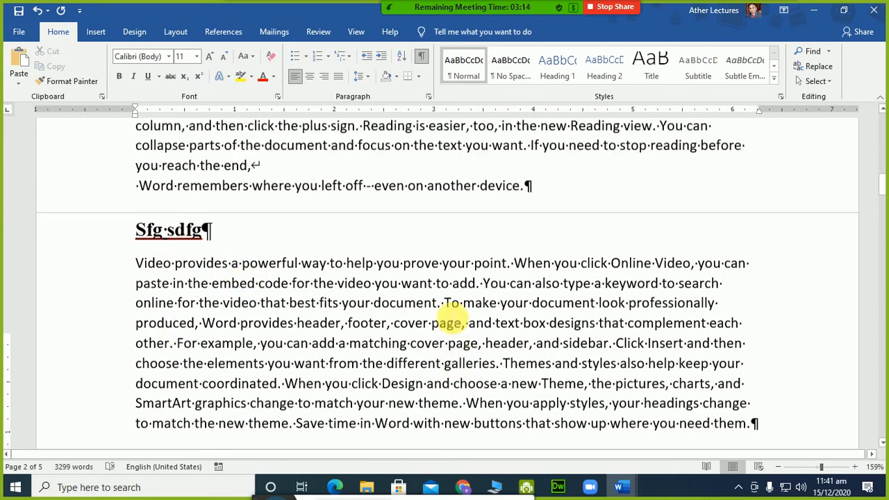
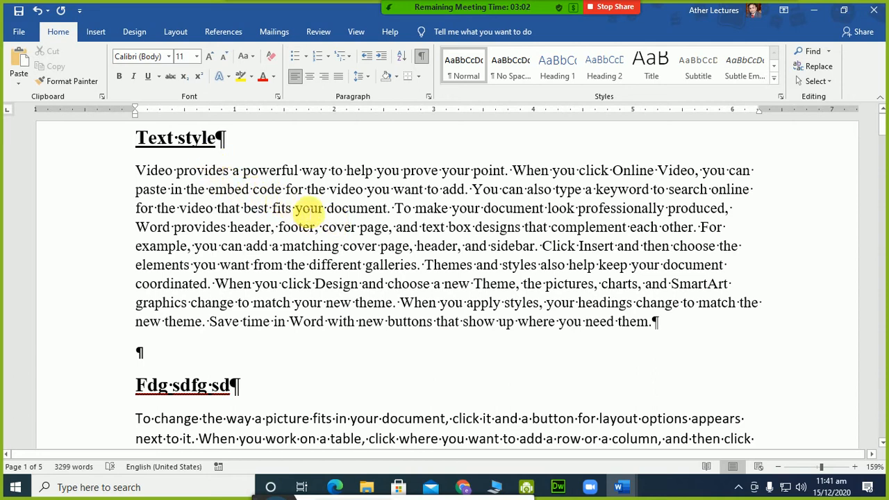
{"action": "key", "text": "ctrl+f"}
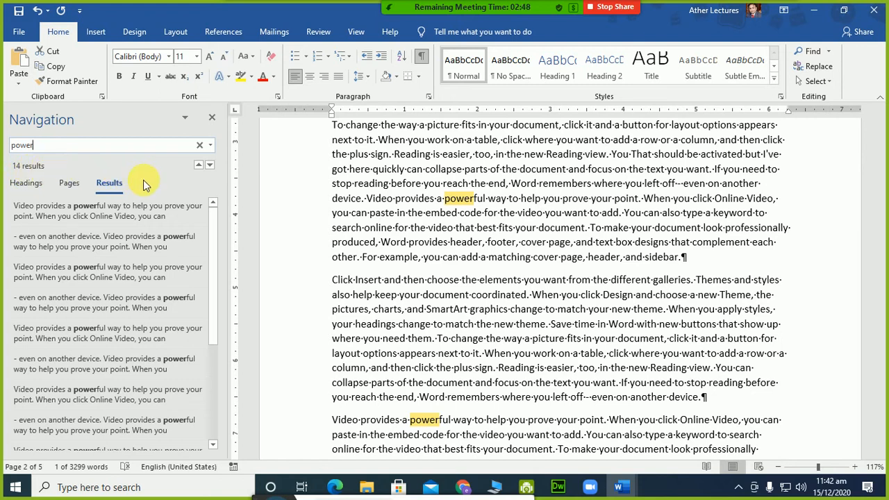
{"action": "left_click", "coordinate": [92, 211]}
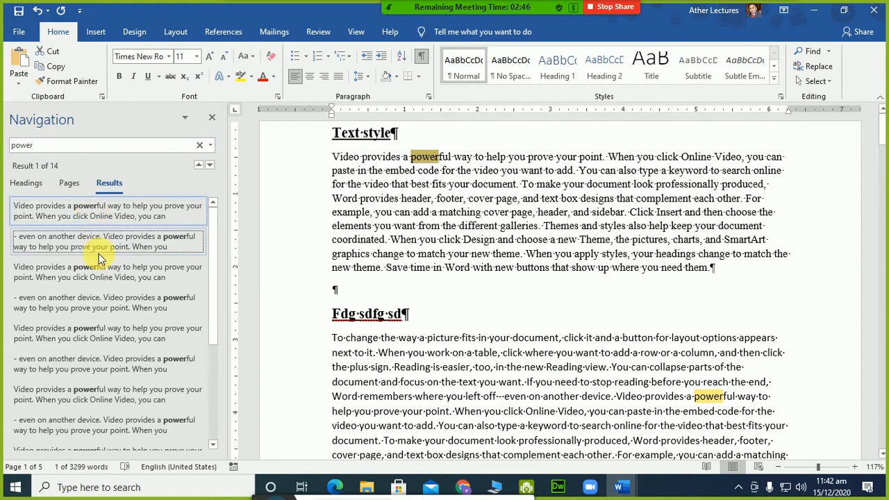
{"action": "left_click", "coordinate": [111, 423]}
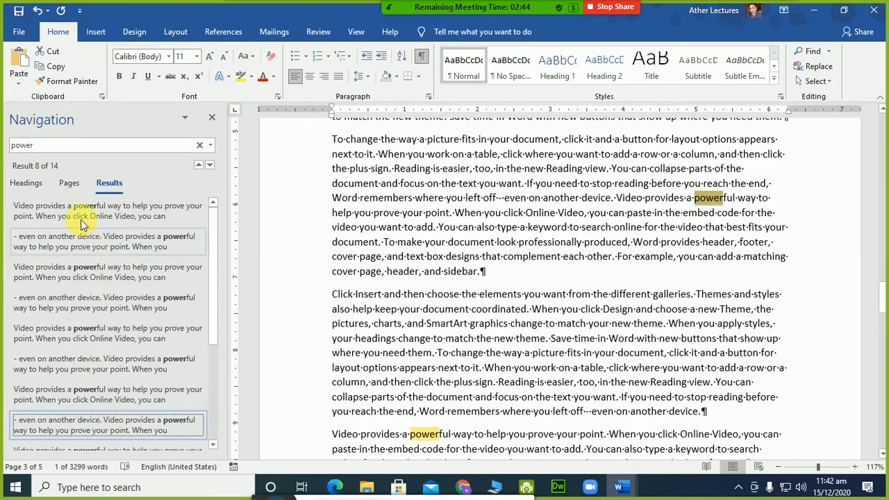
- Look through the page thumbnails, going to page 5, then the headings and results views, and close the Navigation pane
{"action": "left_click", "coordinate": [70, 183]}
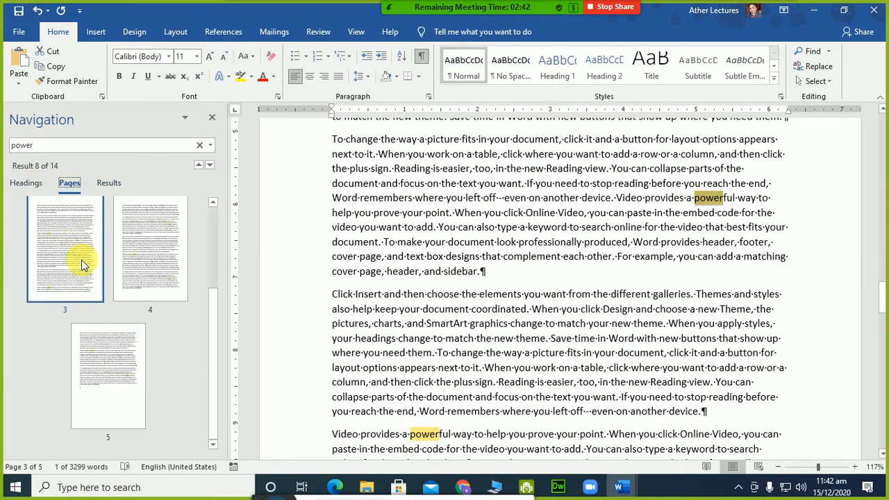
{"action": "left_click", "coordinate": [97, 354]}
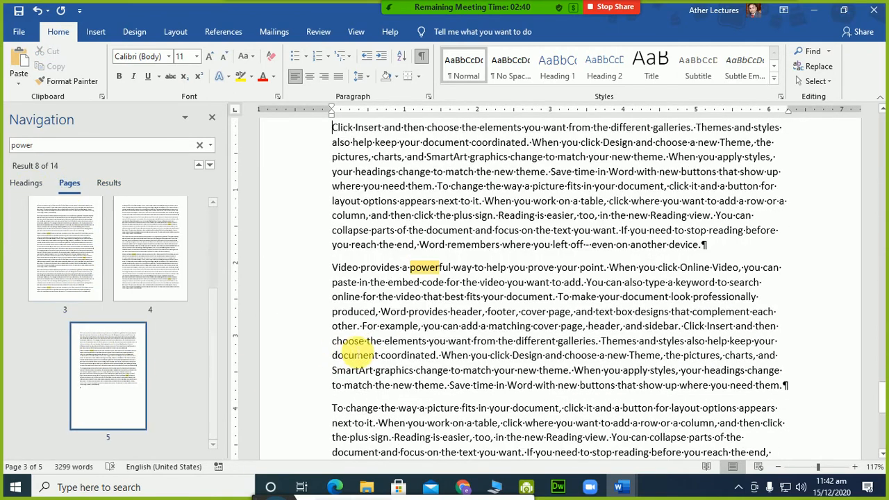
{"action": "left_click", "coordinate": [27, 182]}
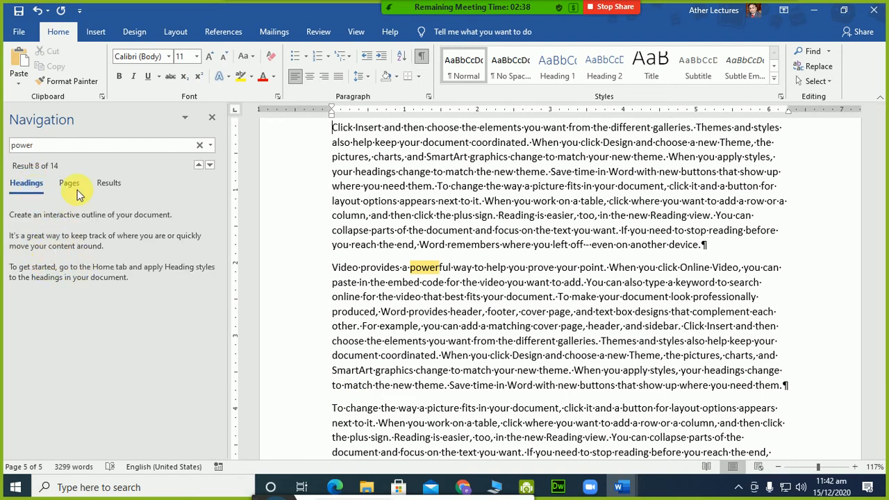
{"action": "left_click", "coordinate": [109, 183]}
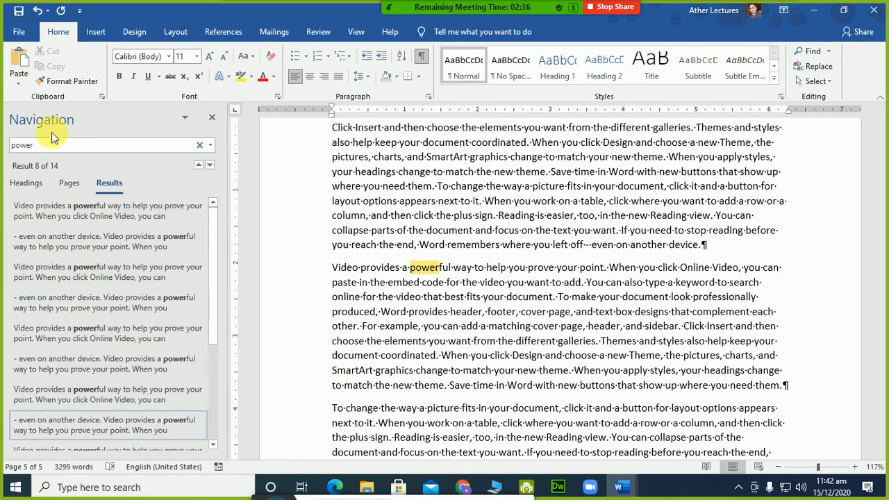
{"action": "left_click", "coordinate": [212, 117]}
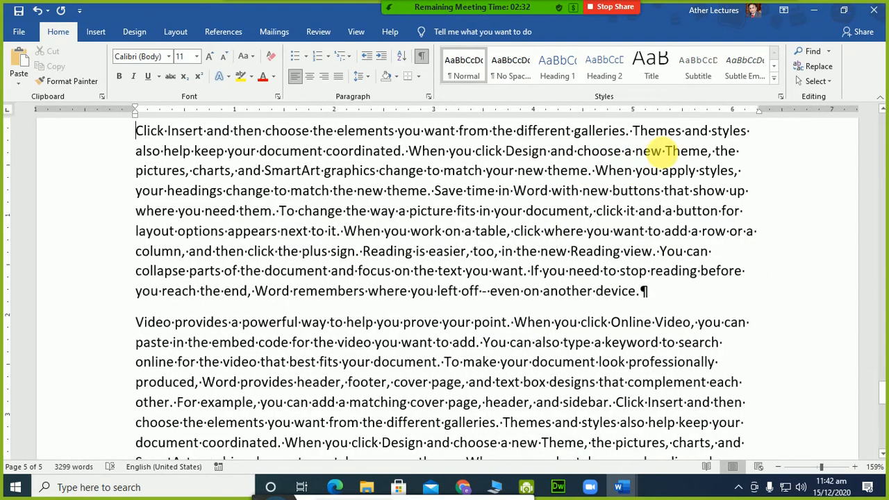
- Open Advanced Find for "power" and show its additional search options
{"action": "left_click", "coordinate": [809, 53]}
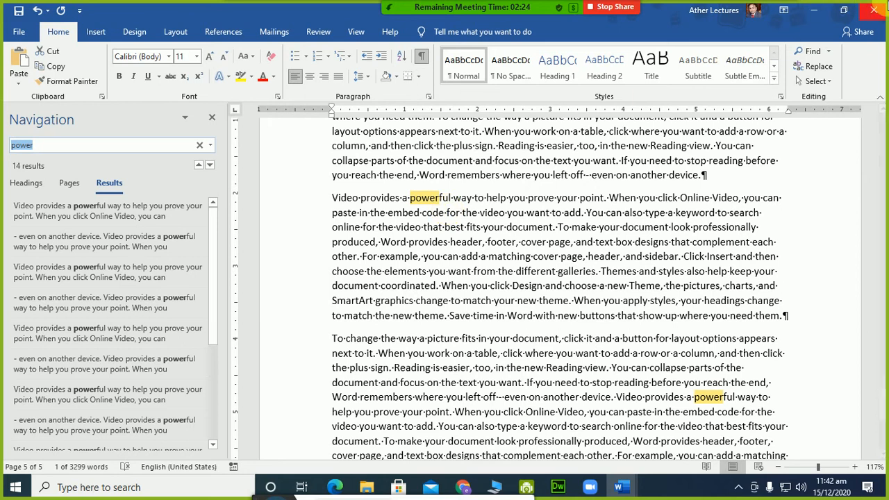
{"action": "left_click", "coordinate": [828, 52]}
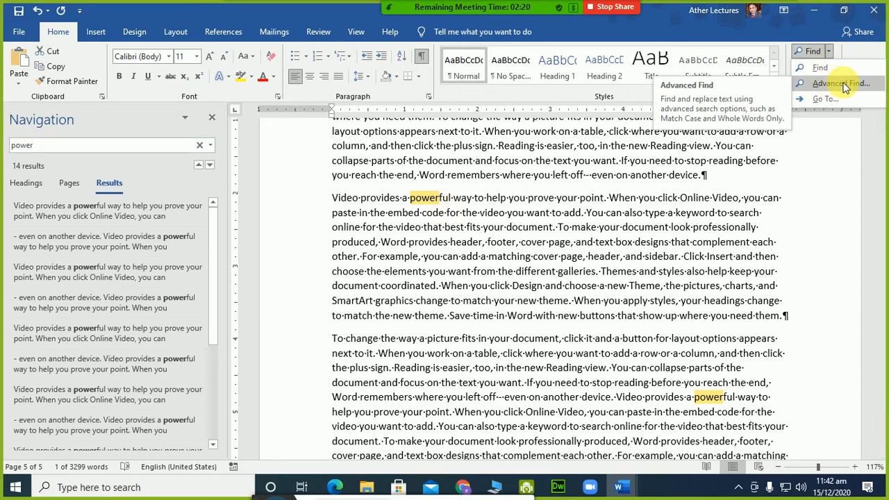
{"action": "left_click", "coordinate": [211, 146]}
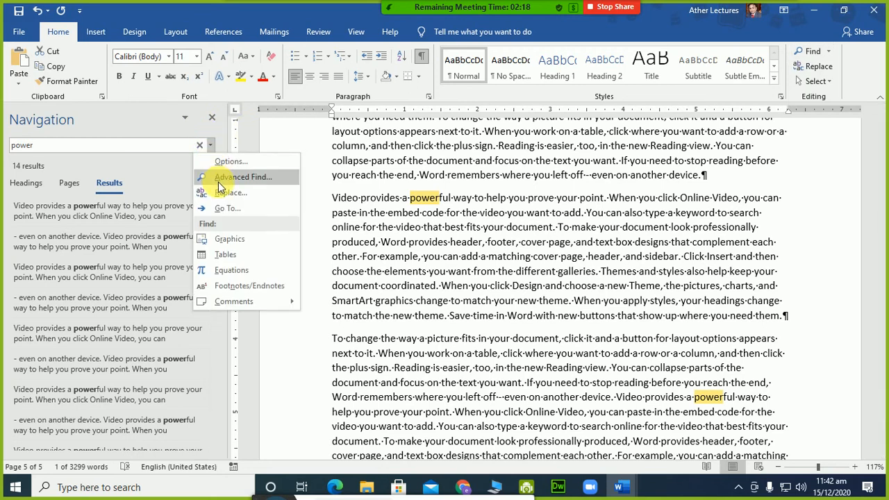
{"action": "left_click", "coordinate": [257, 179]}
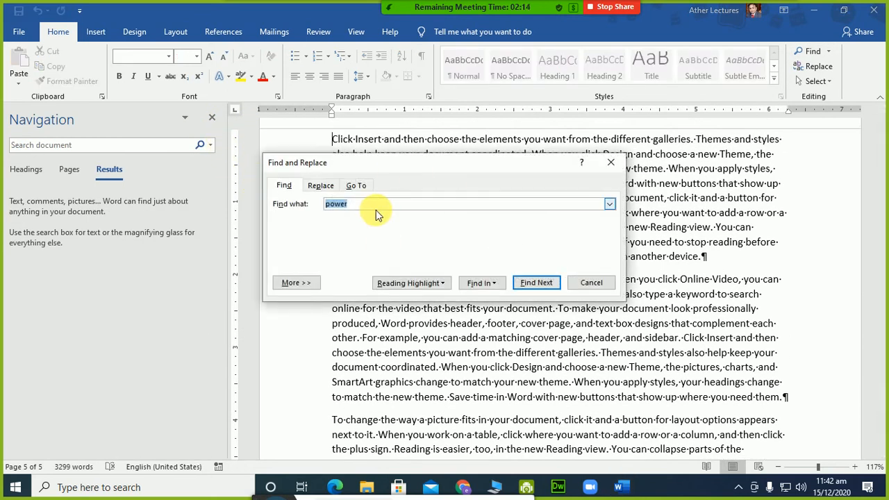
{"action": "left_click", "coordinate": [310, 282]}
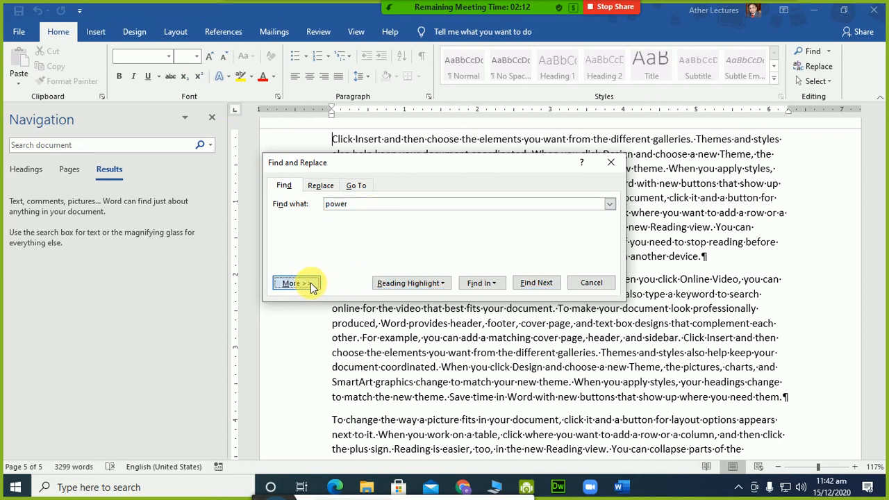
{"action": "left_click_drag", "start_coordinate": [409, 164], "coordinate": [254, 66]}
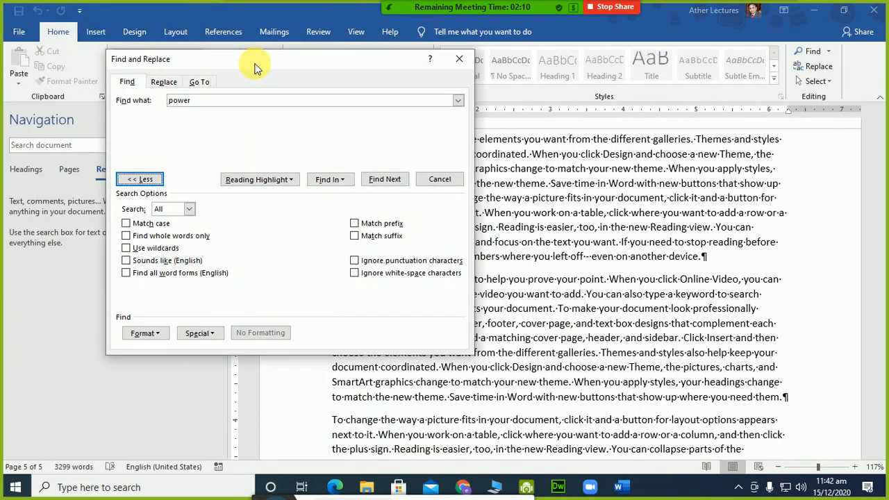
- Search for "power" with the Find whole words only option enabled
{"action": "left_click", "coordinate": [159, 229]}
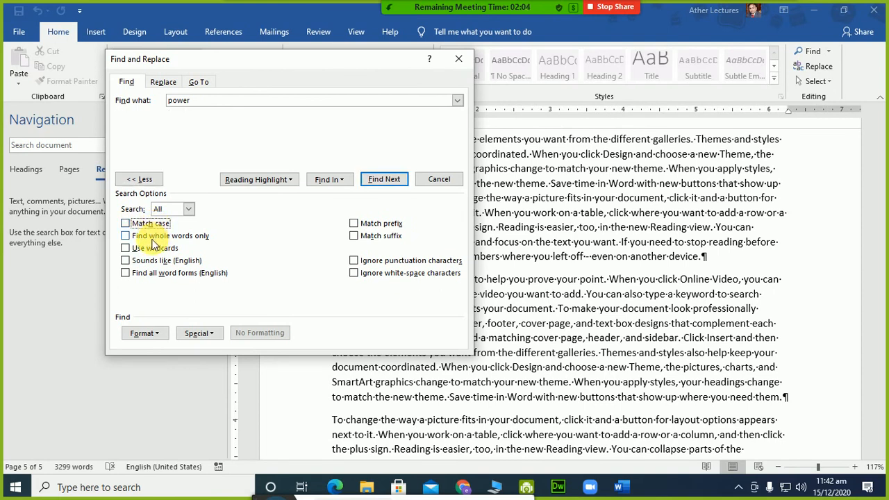
{"action": "left_click", "coordinate": [152, 237]}
{"action": "left_click_drag", "start_coordinate": [250, 61], "coordinate": [205, 164]}
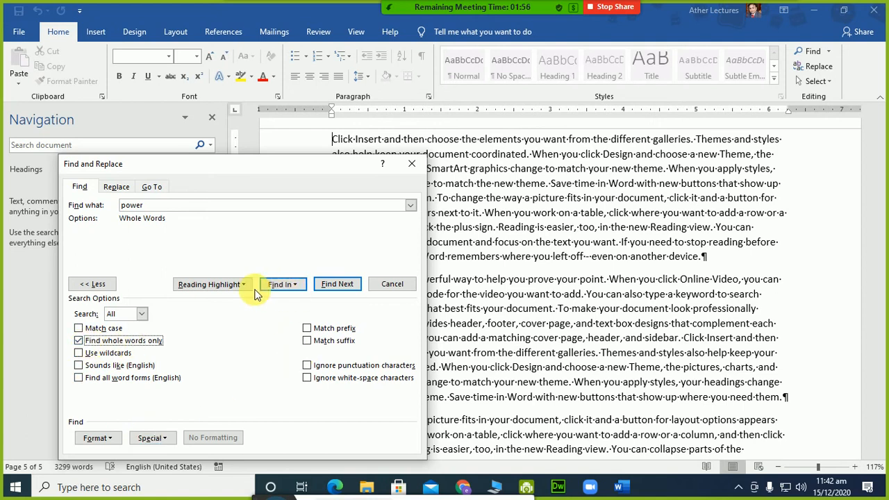
{"action": "left_click", "coordinate": [325, 282]}
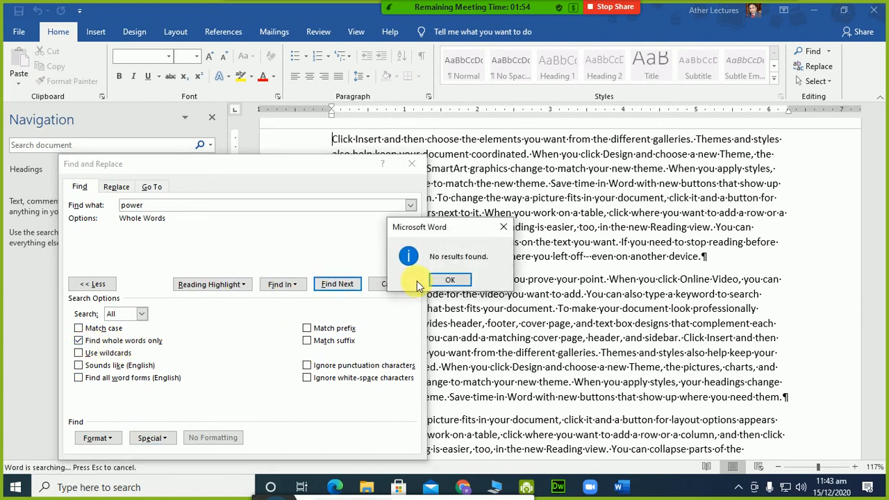
{"action": "left_click", "coordinate": [437, 280]}
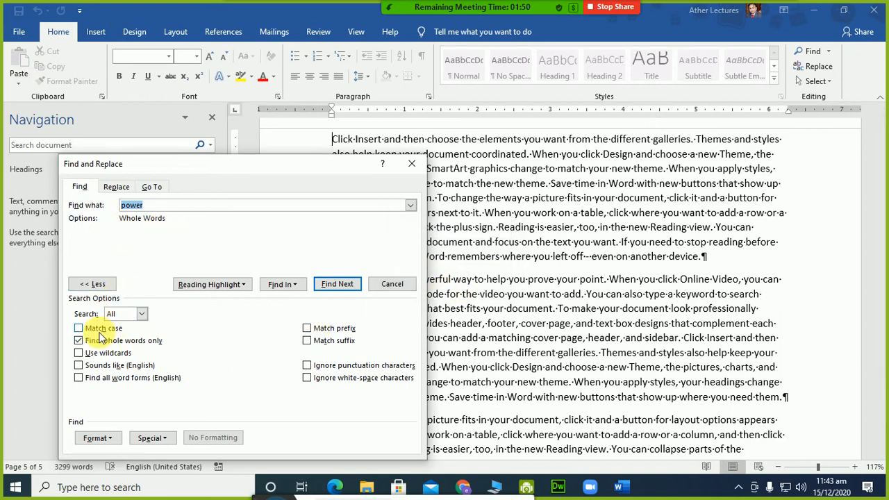
- Replace the whole-words restriction with Match case and search for "Power" and for "power"
{"action": "left_click", "coordinate": [78, 340]}
{"action": "left_click", "coordinate": [79, 328]}
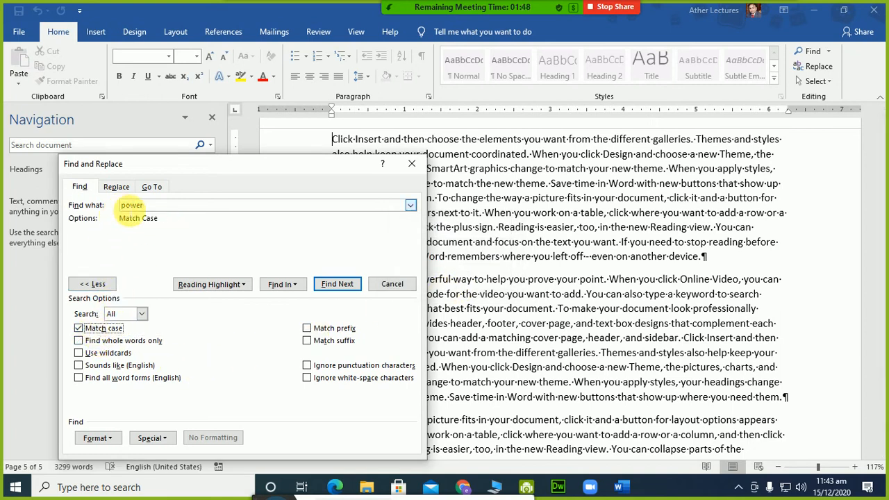
{"action": "left_click", "coordinate": [121, 205]}
{"action": "type", "text": "P"}
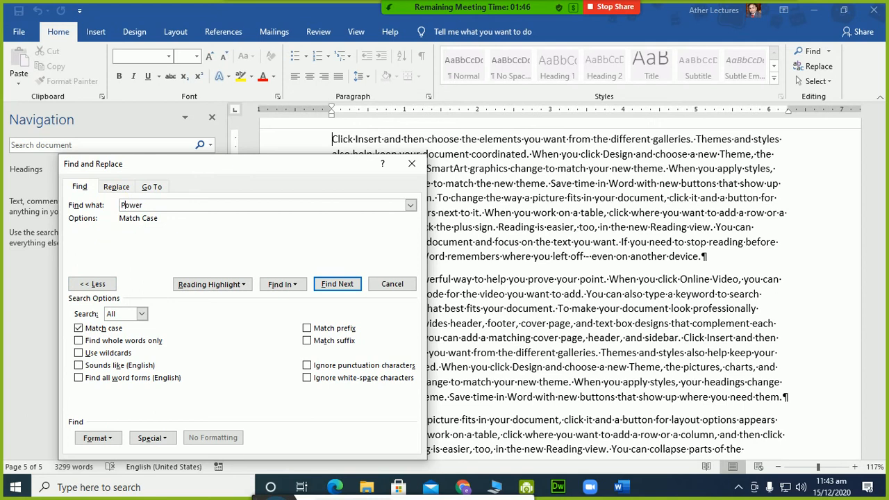
{"action": "left_click", "coordinate": [337, 284]}
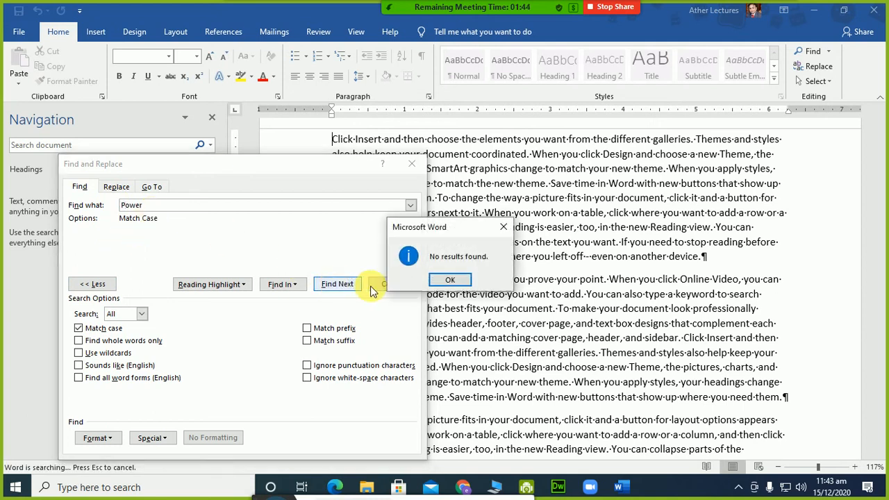
{"action": "left_click", "coordinate": [450, 279]}
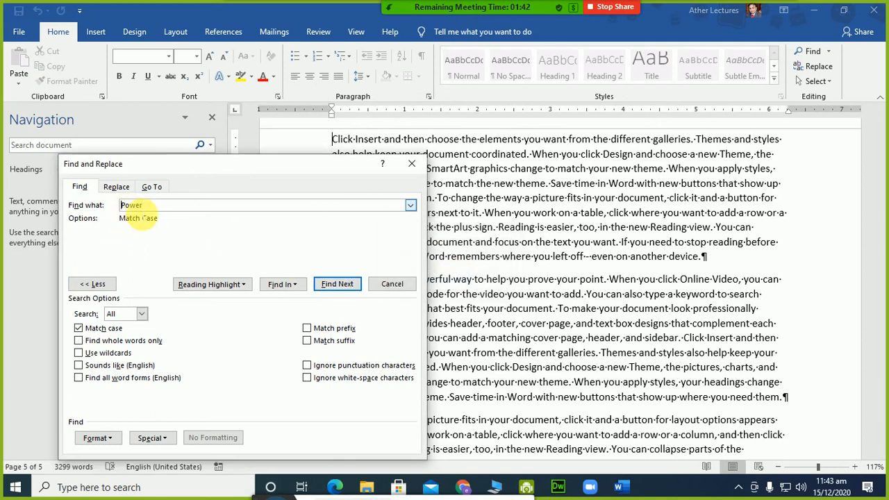
{"action": "type", "text": "p"}
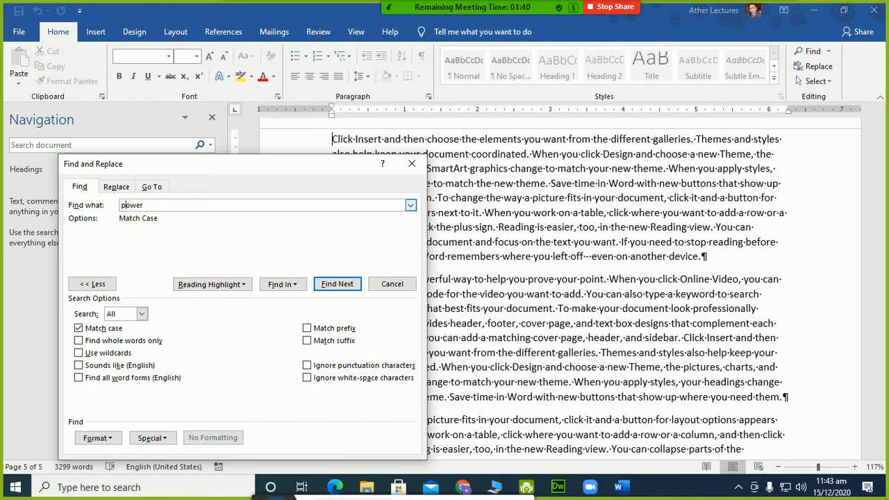
{"action": "left_click", "coordinate": [346, 284]}
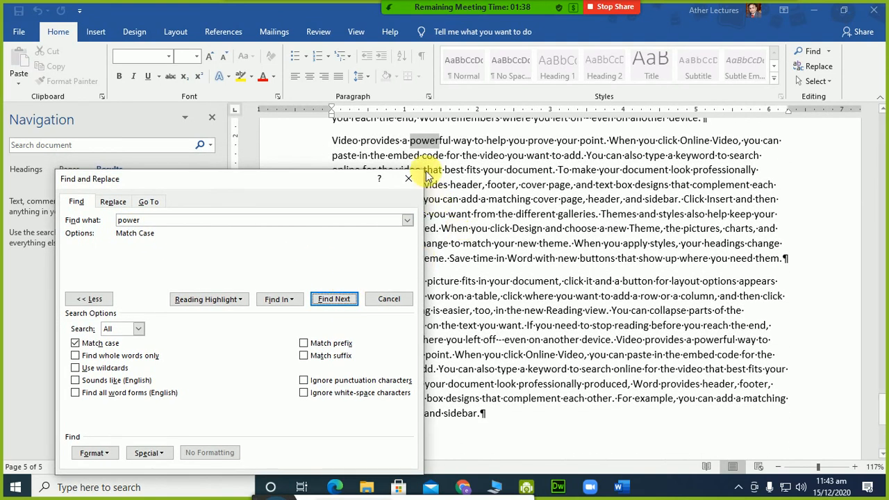
- Disable Match case, try the prefix and suffix options, and enable ignoring punctuation and white-space characters
{"action": "left_click", "coordinate": [75, 344]}
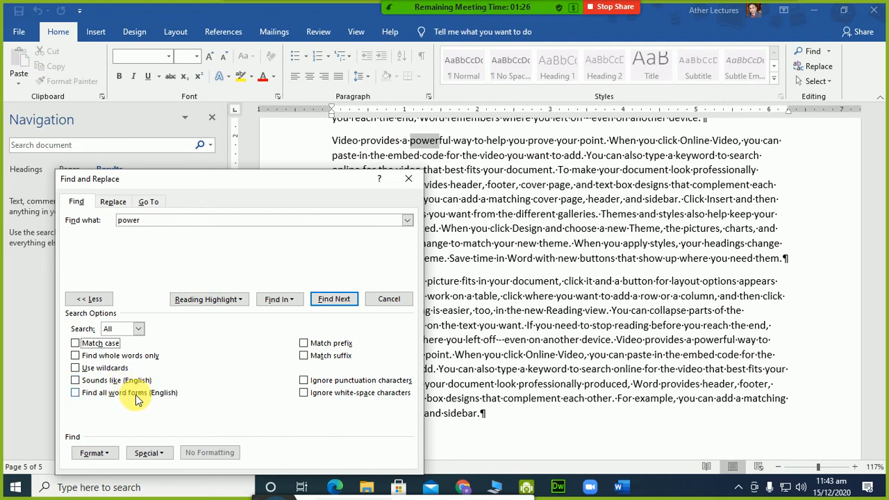
{"action": "left_click", "coordinate": [304, 343]}
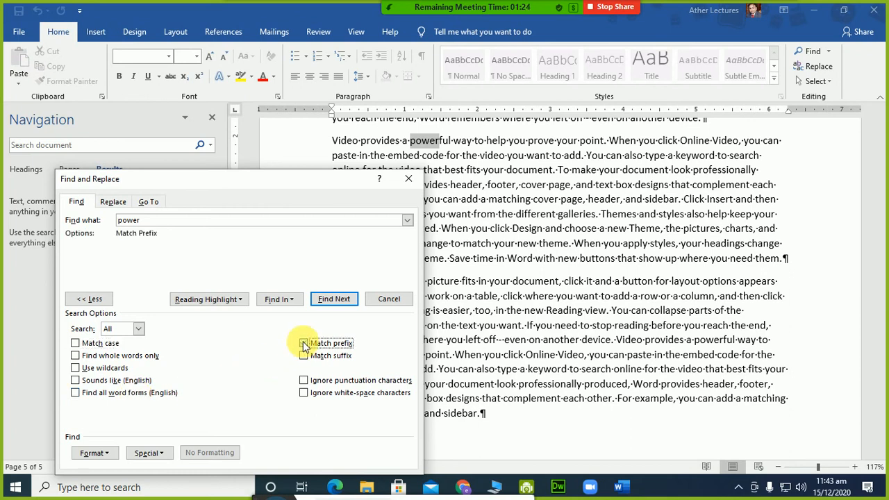
{"action": "left_click", "coordinate": [304, 344]}
{"action": "left_click", "coordinate": [306, 356]}
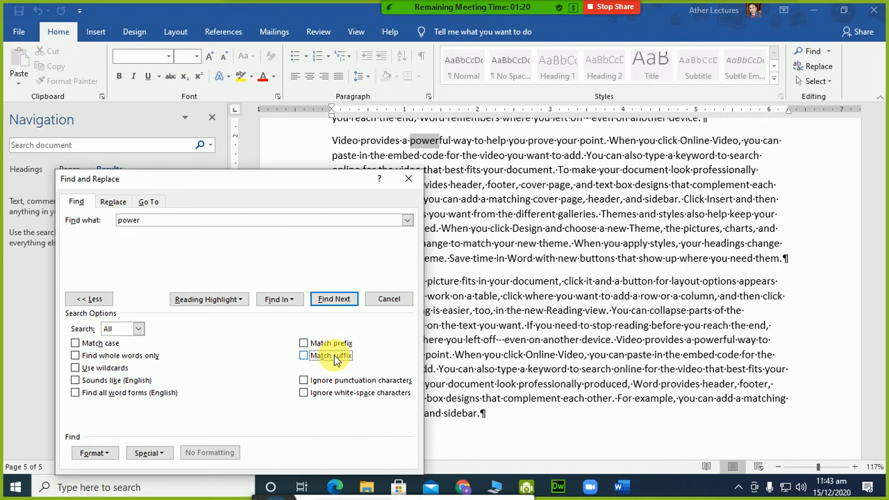
{"action": "left_click", "coordinate": [336, 381]}
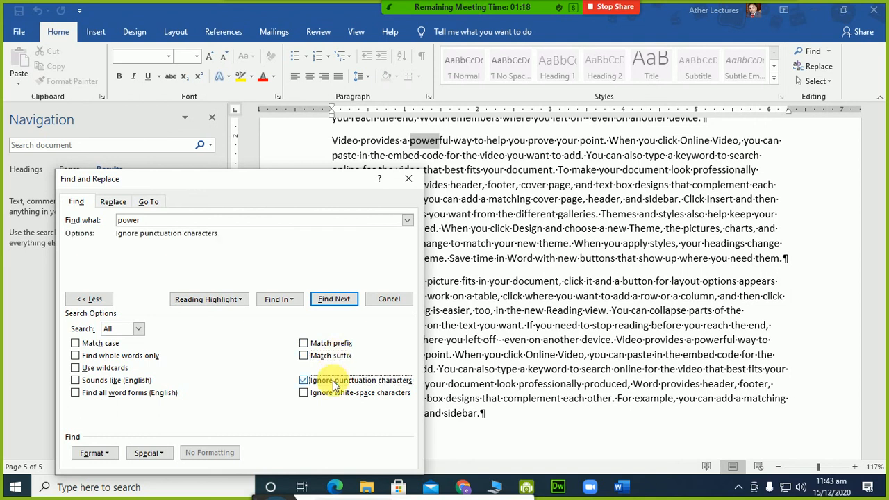
{"action": "left_click", "coordinate": [331, 393]}
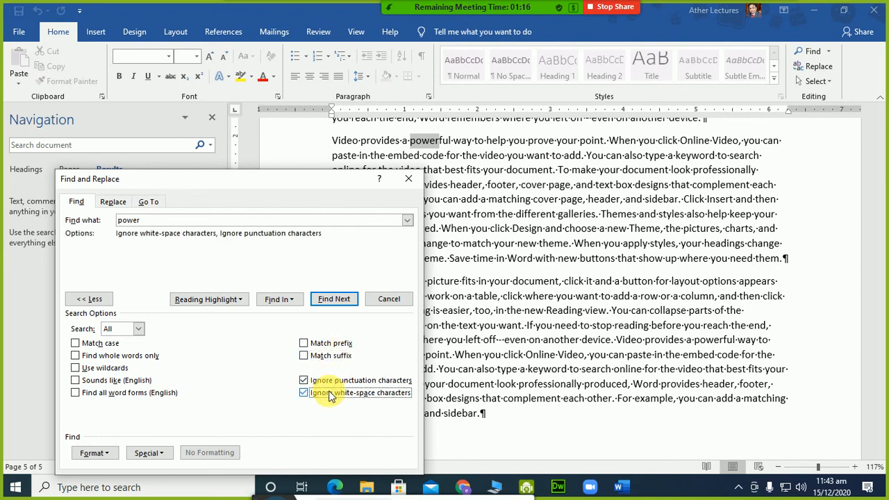
- Stop ignoring white-space characters and replace the search text with the special Paragraph Mark code ^p, finding its next occurrence
{"action": "left_click", "coordinate": [331, 393]}
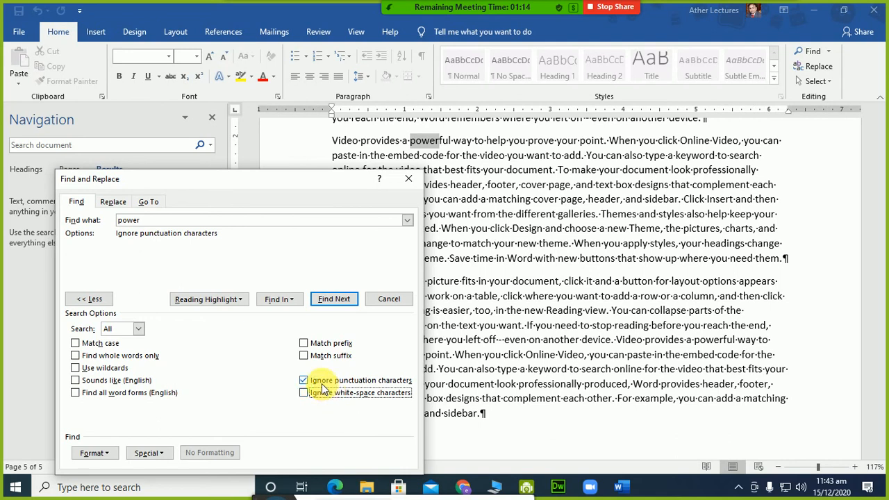
{"action": "double_click", "coordinate": [145, 222]}
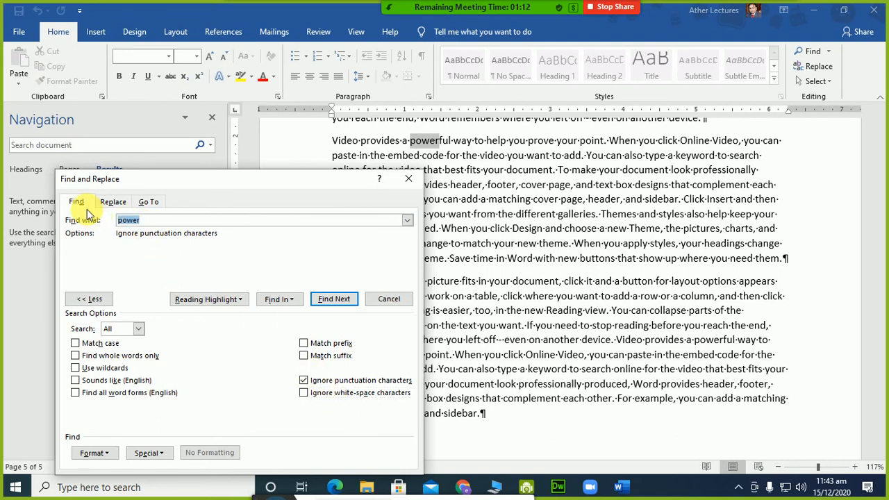
{"action": "key", "text": "BackSpace"}
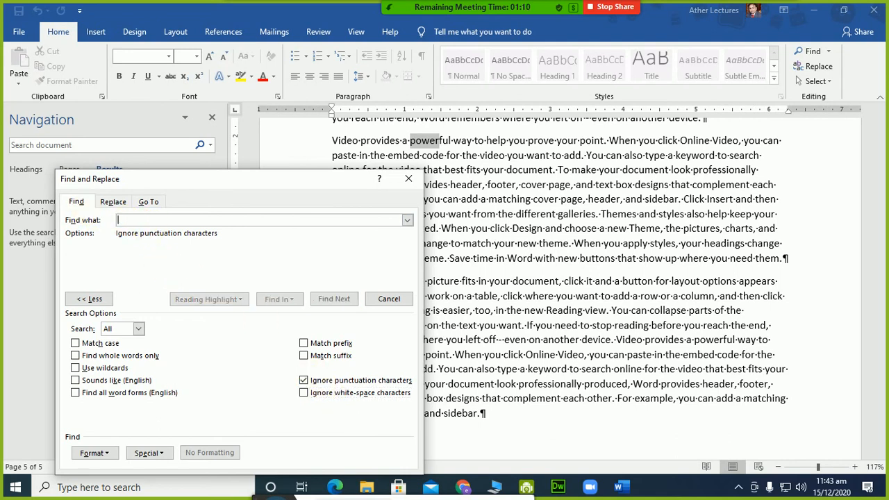
{"action": "left_click", "coordinate": [146, 452]}
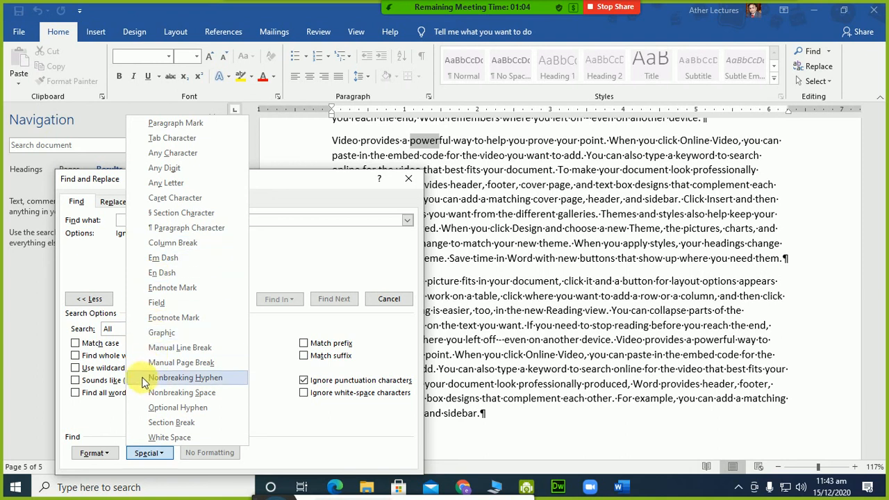
{"action": "left_click", "coordinate": [174, 123]}
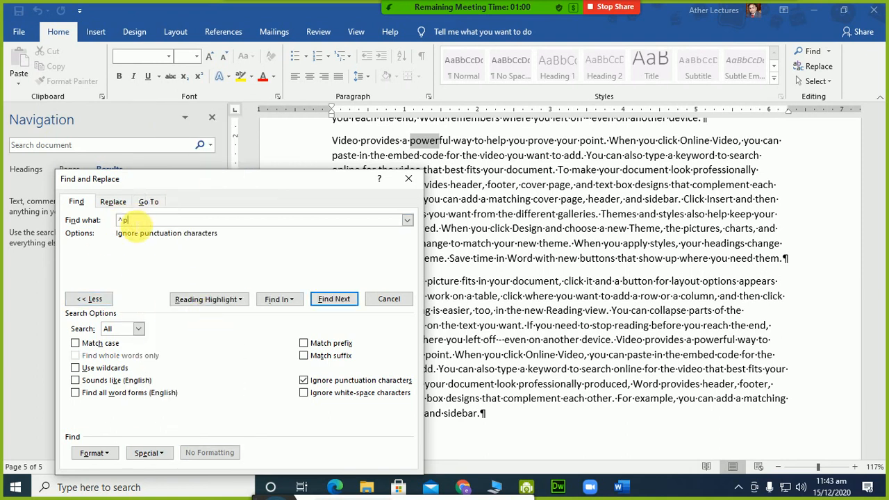
{"action": "left_click", "coordinate": [314, 304]}
{"action": "left_click", "coordinate": [313, 305]}
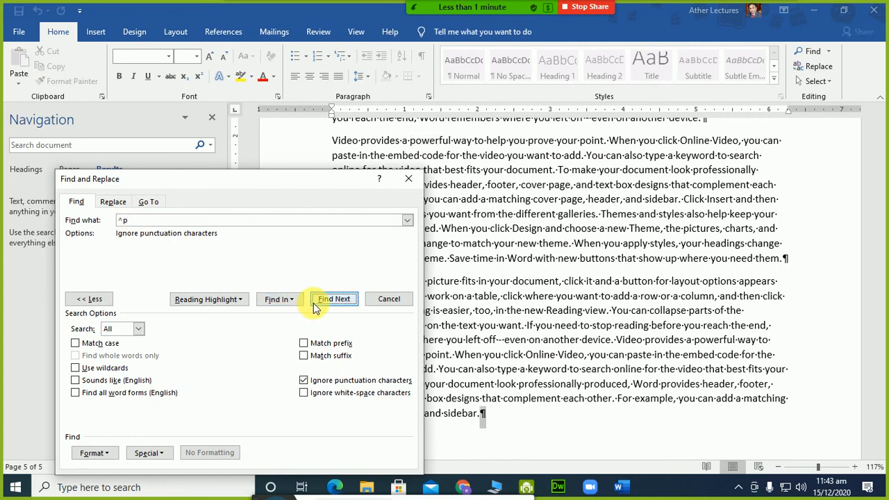
- Find all paragraph marks in the main document and close Find and Replace
{"action": "left_click", "coordinate": [281, 300]}
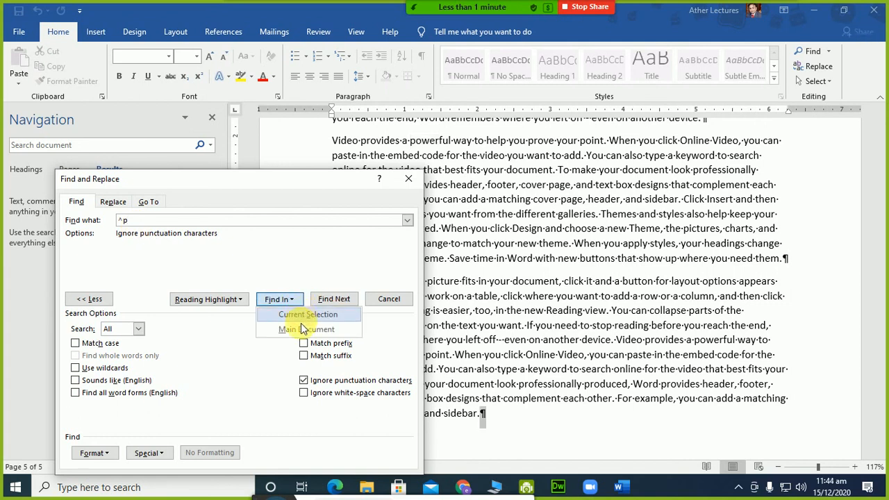
{"action": "left_click", "coordinate": [305, 329]}
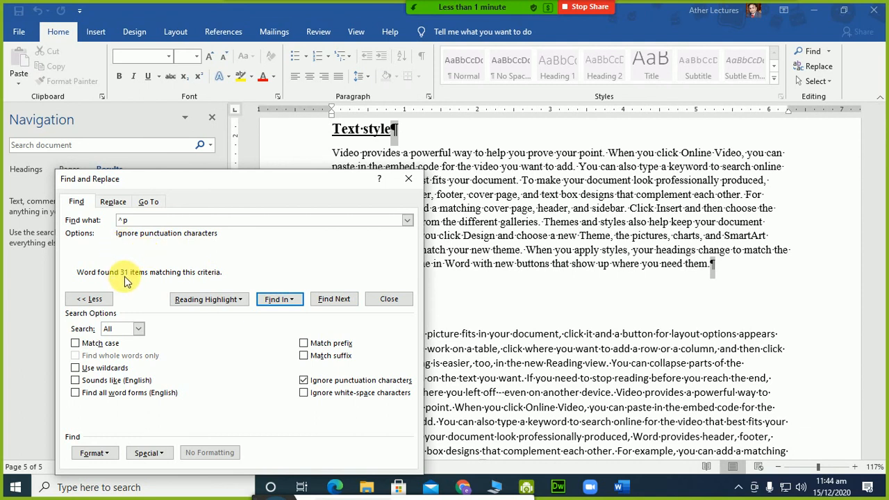
{"action": "left_click", "coordinate": [395, 300]}
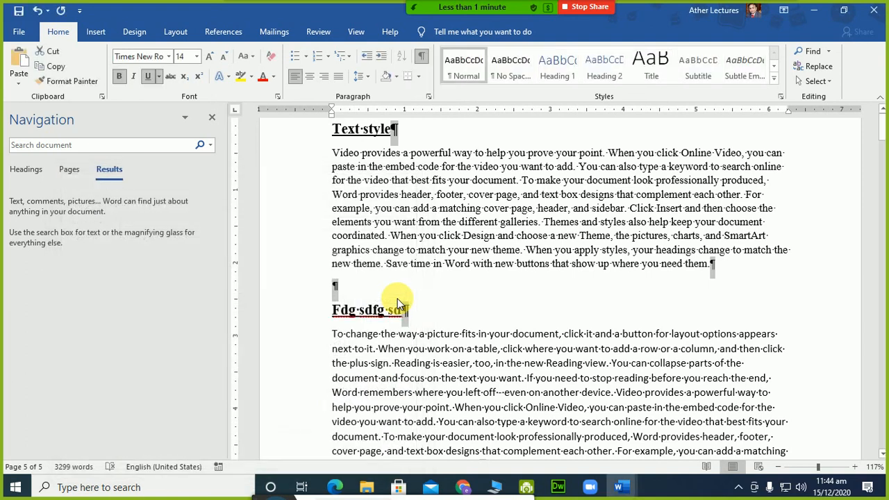
- Close the Navigation pane and select all text with formatting similar to the "Text style" heading, checking the selected headings throughout the document
{"action": "left_click", "coordinate": [360, 129]}
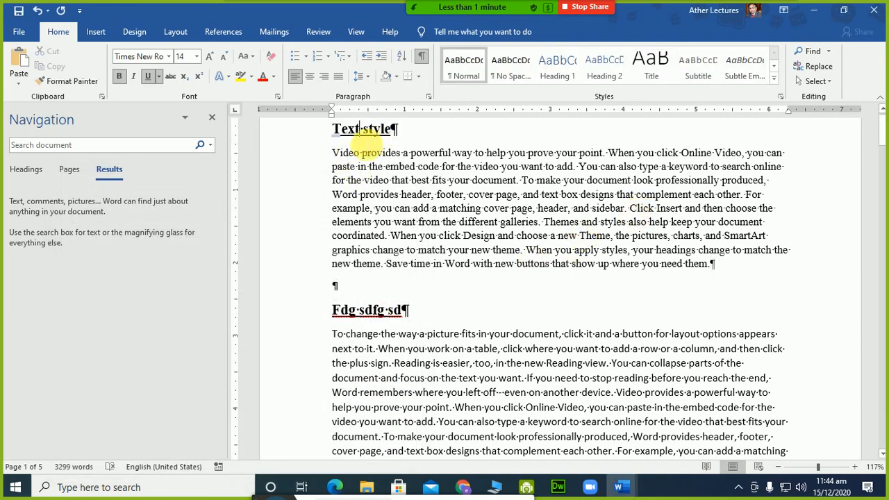
{"action": "double_click", "coordinate": [378, 132]}
{"action": "left_click", "coordinate": [380, 133]}
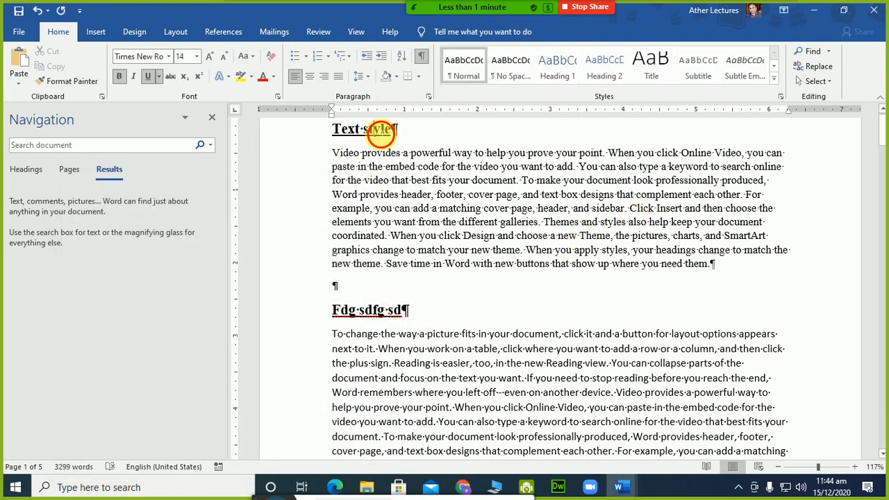
{"action": "double_click", "coordinate": [375, 131]}
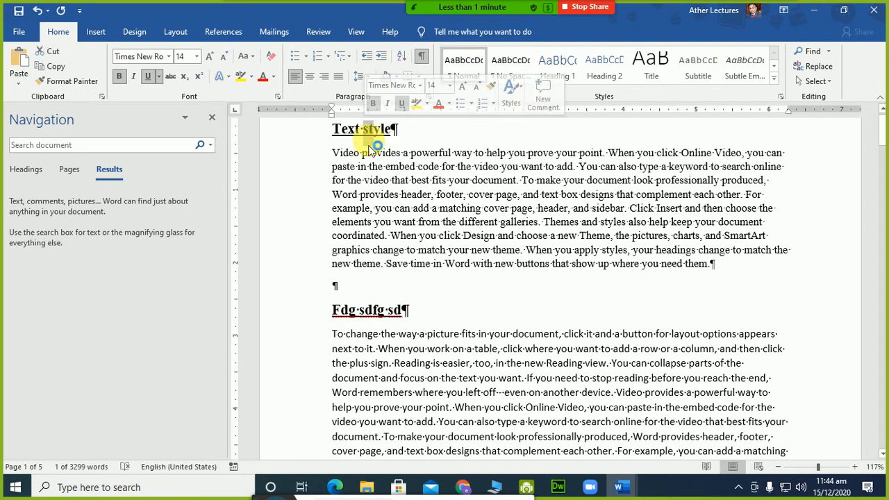
{"action": "left_click", "coordinate": [212, 118]}
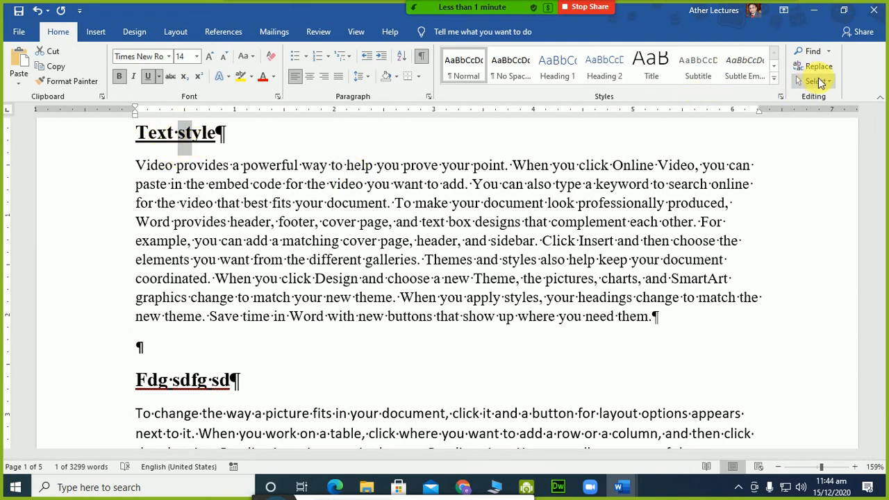
{"action": "left_click", "coordinate": [817, 81]}
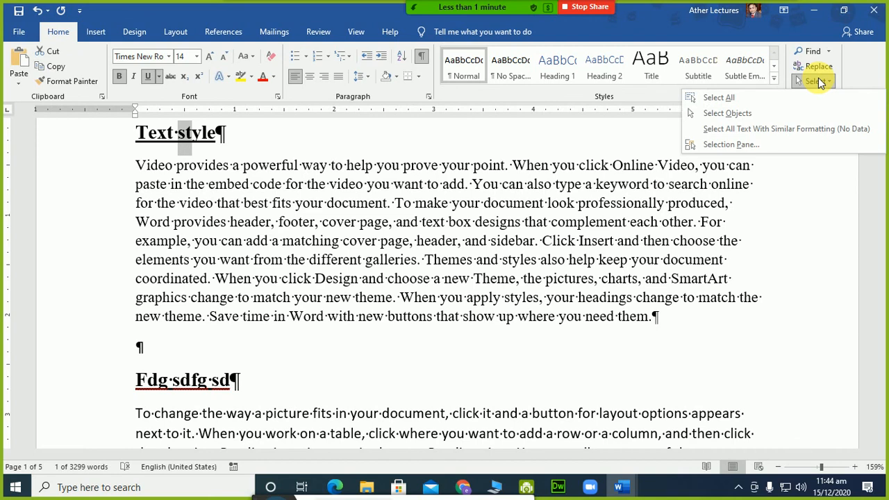
{"action": "left_click", "coordinate": [784, 136]}
{"action": "scroll", "coordinate": [382, 284], "scroll_direction": "down", "scroll_amount": 8}
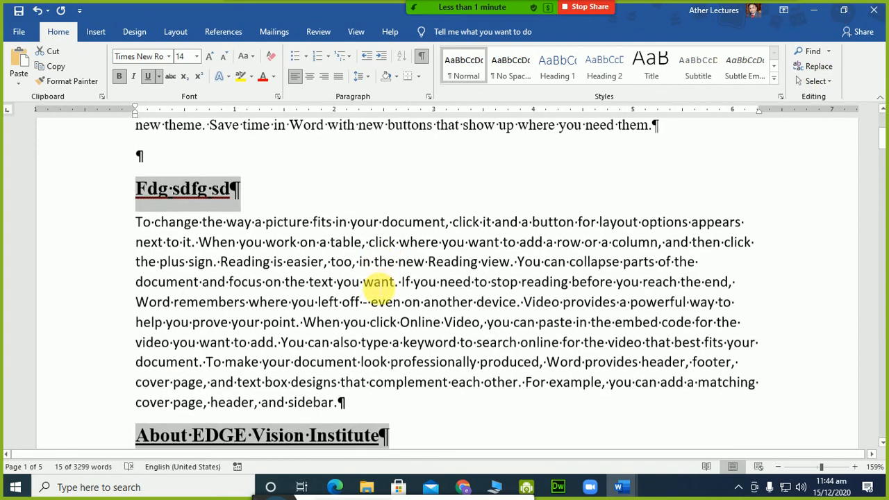
{"action": "scroll", "coordinate": [381, 285], "scroll_direction": "down", "scroll_amount": 9}
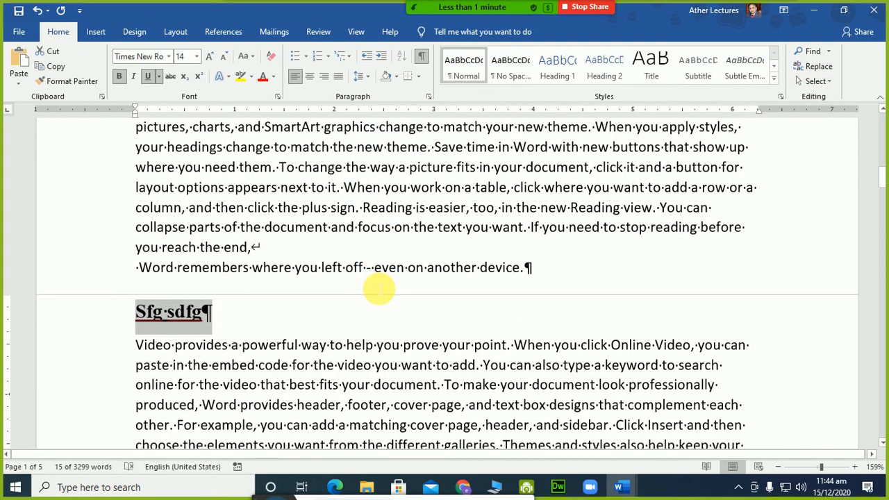
{"action": "left_click_drag", "start_coordinate": [260, 497], "coordinate": [268, 453]}
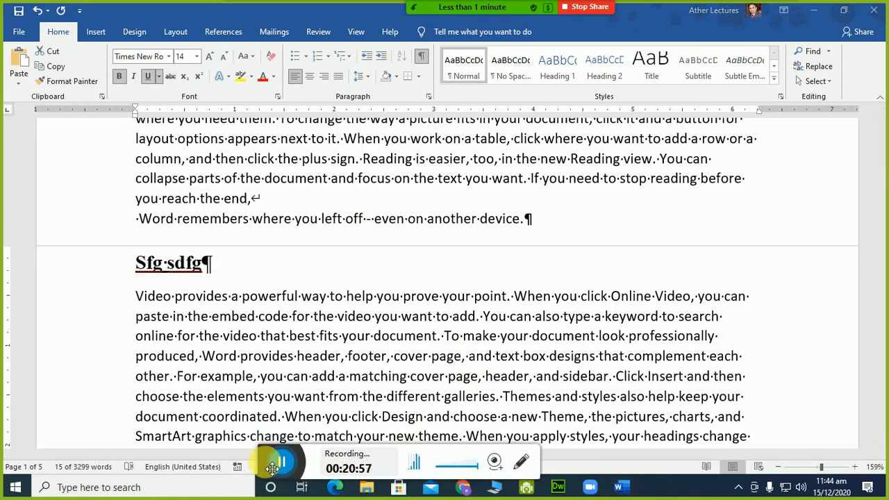
{"action": "left_click_drag", "start_coordinate": [281, 467], "coordinate": [288, 425]}
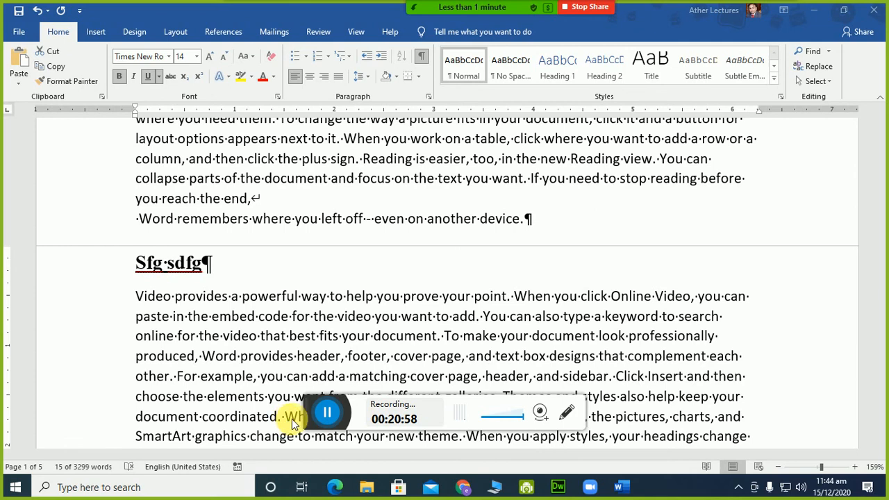